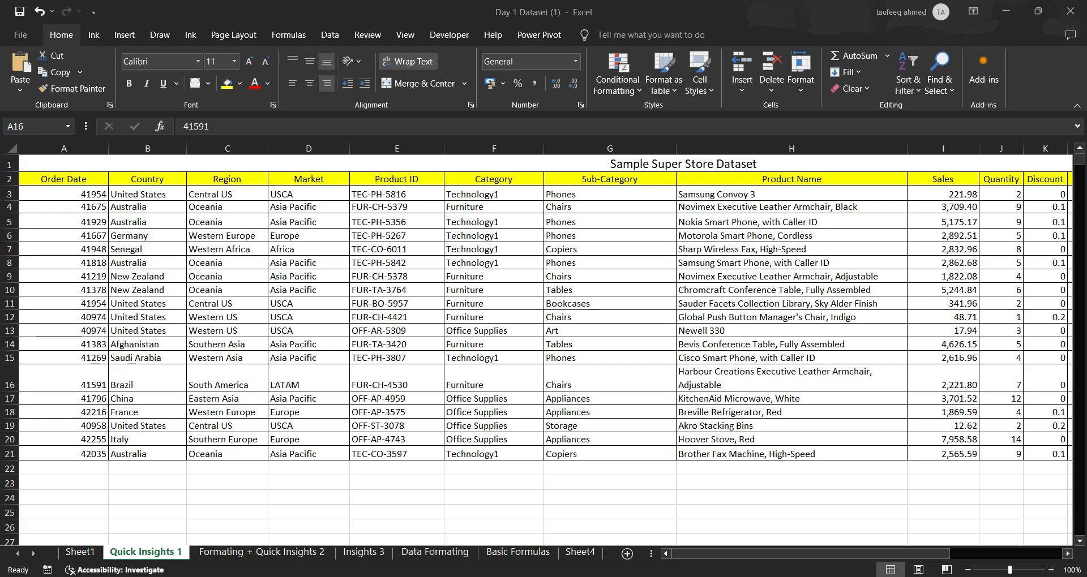
# Step: Look over all columns of the Super Store dataset on Quick Insights 1 and the employee data on Formating + Quick Insights 2
pyautogui.hotkey('alt', 'Tab')
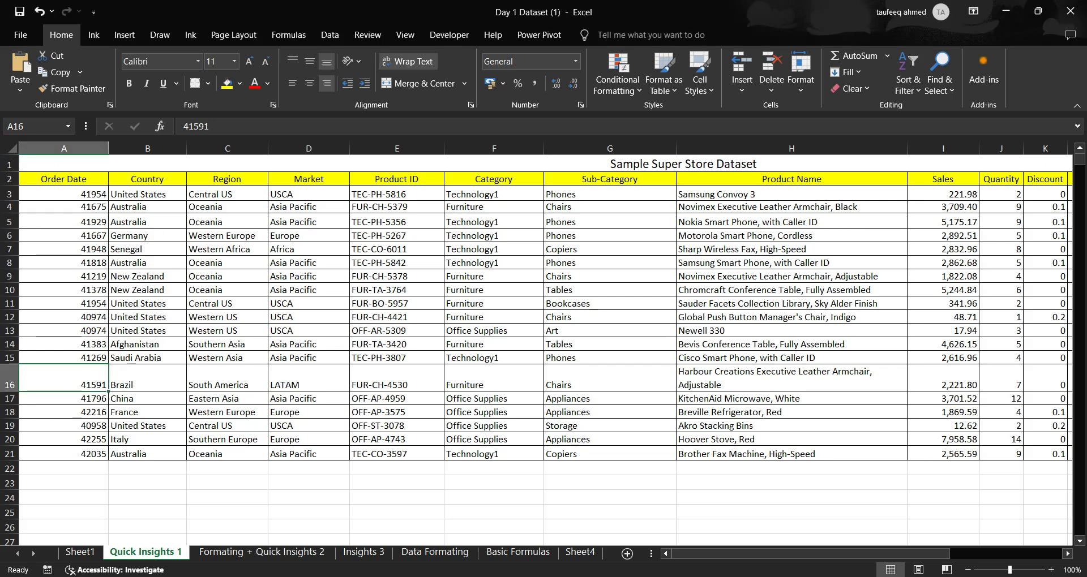
pyautogui.moveTo(810, 554); pyautogui.dragTo(908, 554)
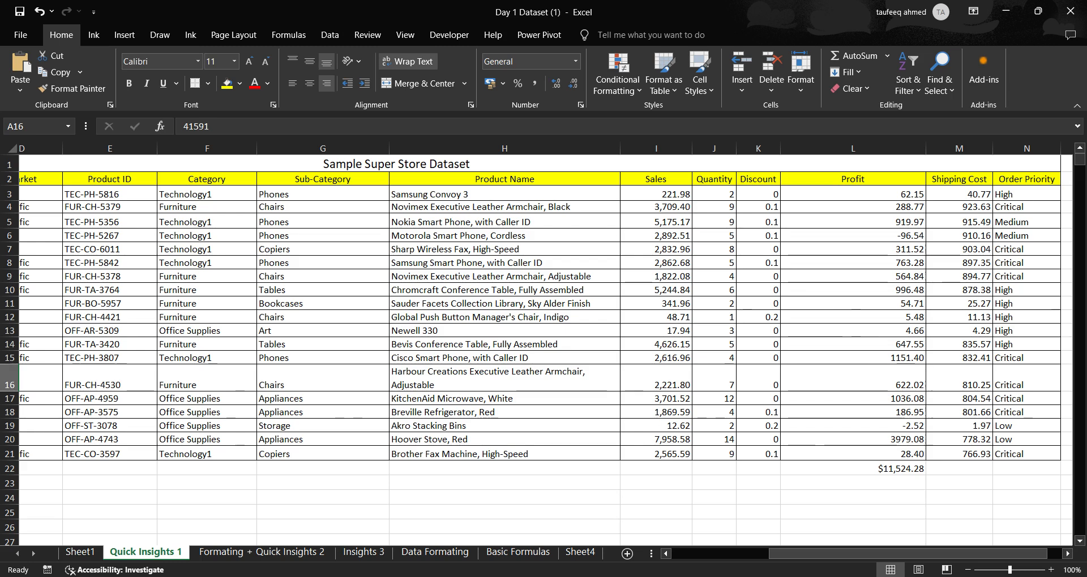
pyautogui.moveTo(908, 555); pyautogui.dragTo(810, 555)
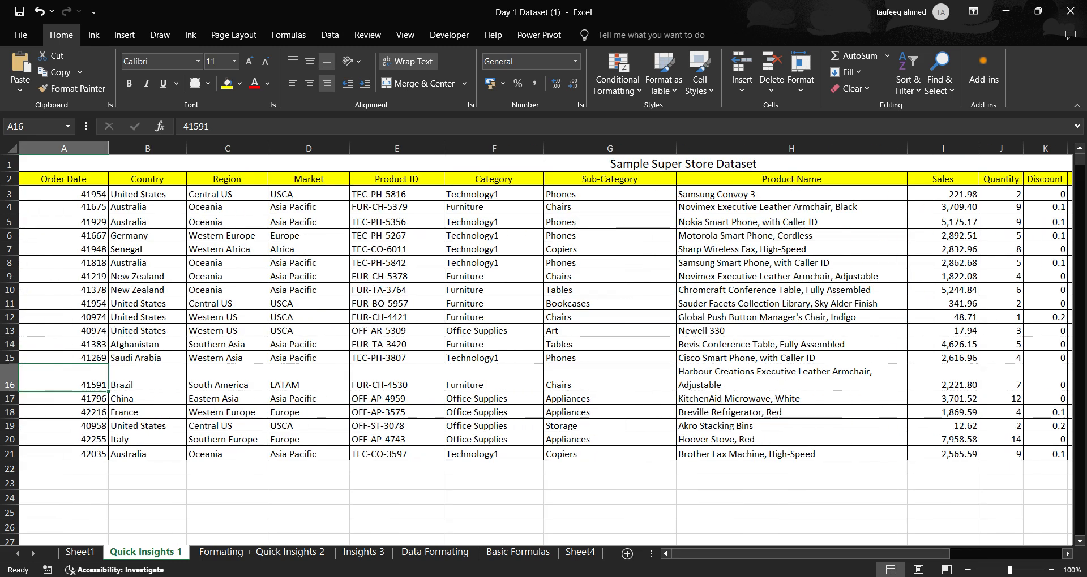
pyautogui.click(262, 552)
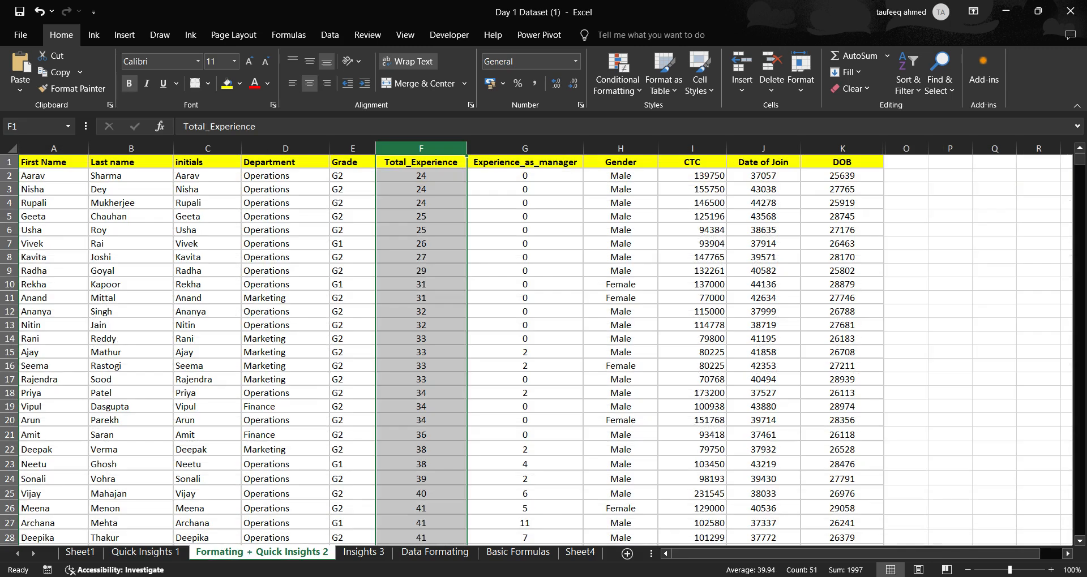
pyautogui.click(144, 552)
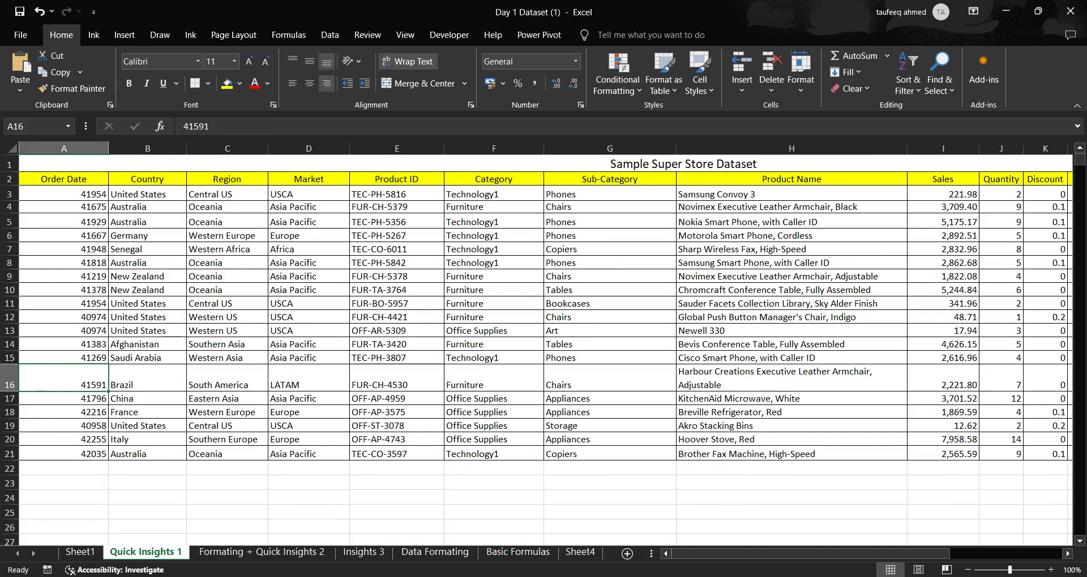
pyautogui.hotkey('alt', 'Tab')
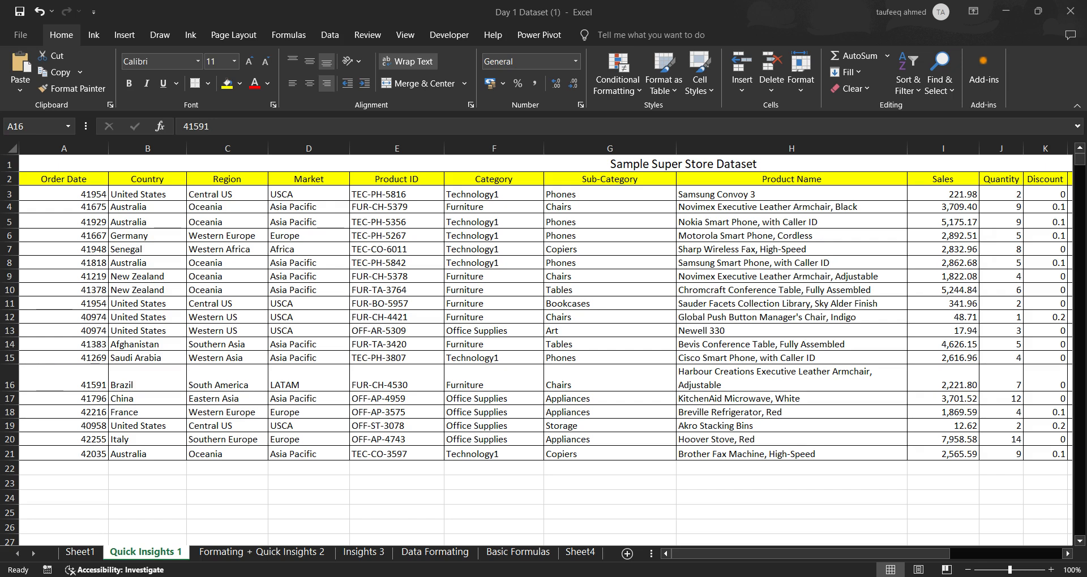
pyautogui.hotkey('alt', 'Tab')
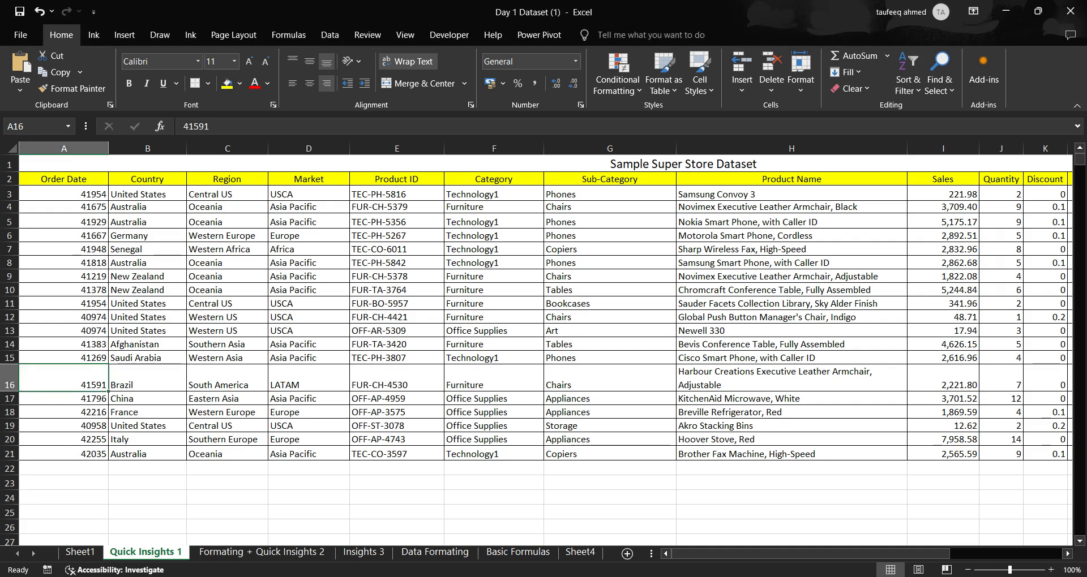
pyautogui.hotkey('alt', 'Tab')
pyautogui.hotkey('alt', 'Tab')
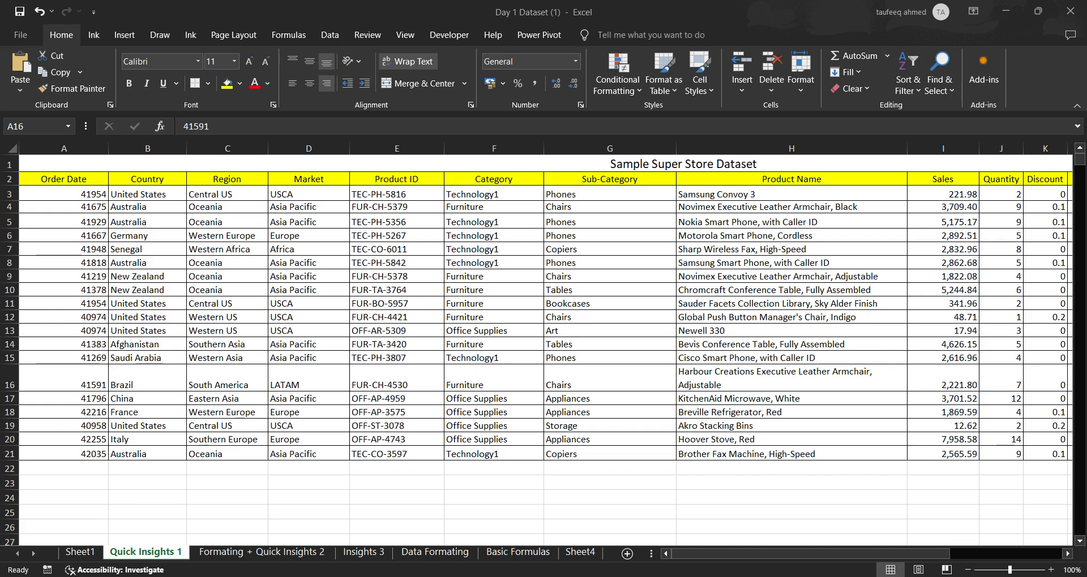
pyautogui.hotkey('alt', 'Tab')
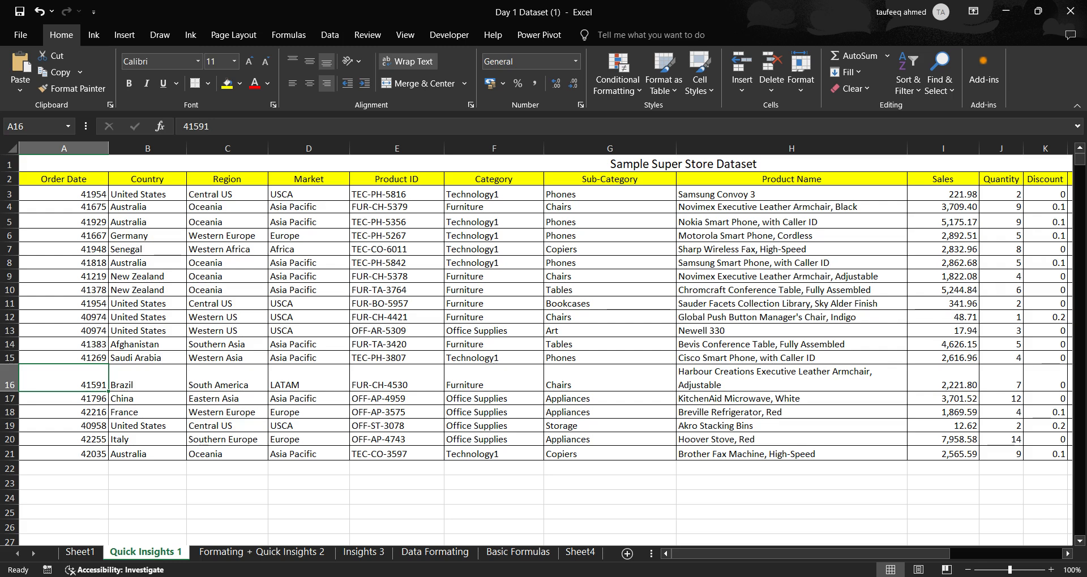
pyautogui.click(262, 553)
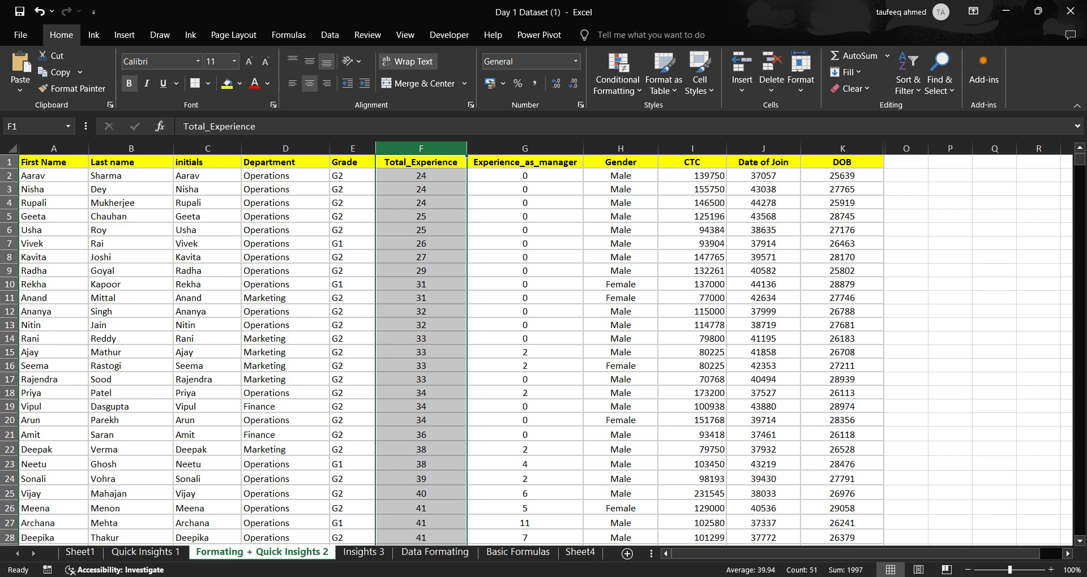
pyautogui.click(145, 552)
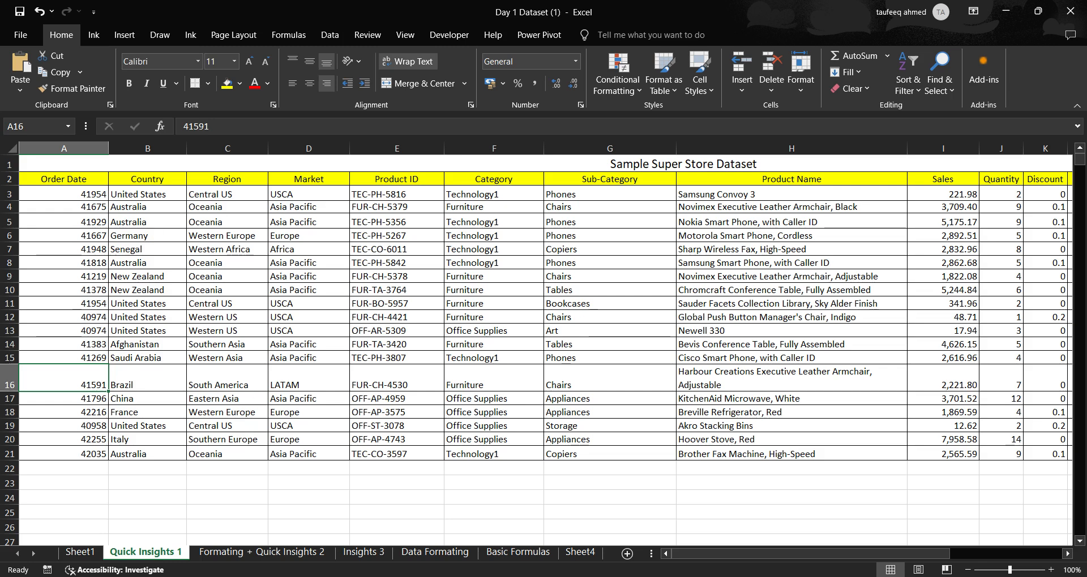
pyautogui.hotkey('alt', 'Tab')
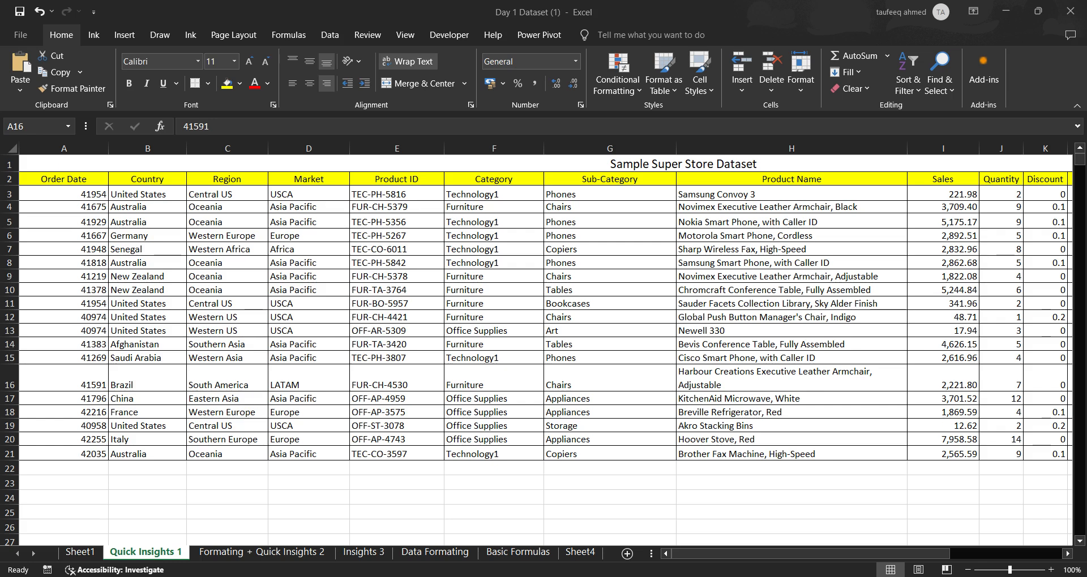
pyautogui.hotkey('alt', 'Tab')
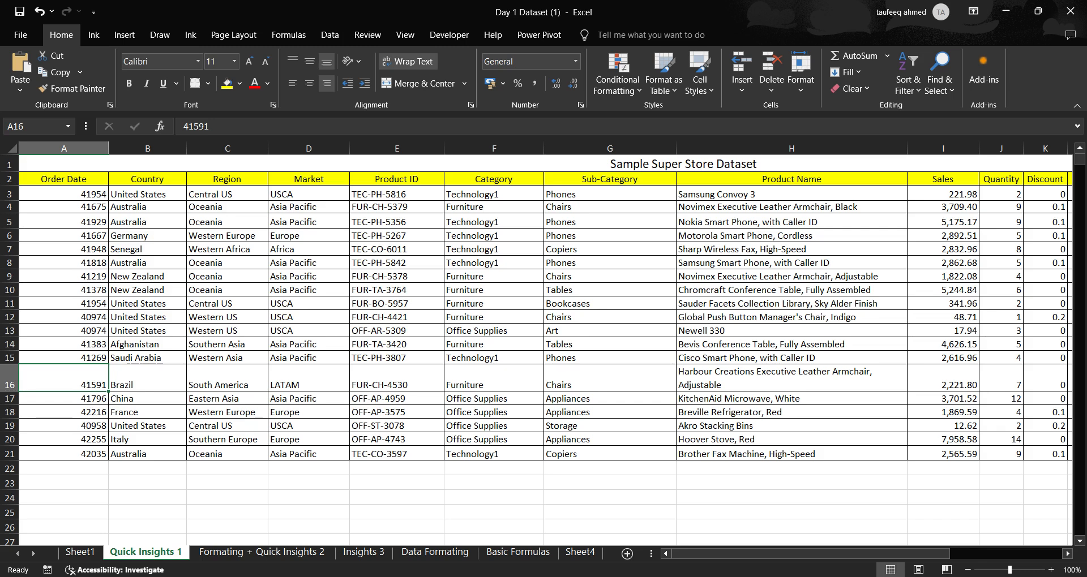
pyautogui.hotkey('alt', 'Tab')
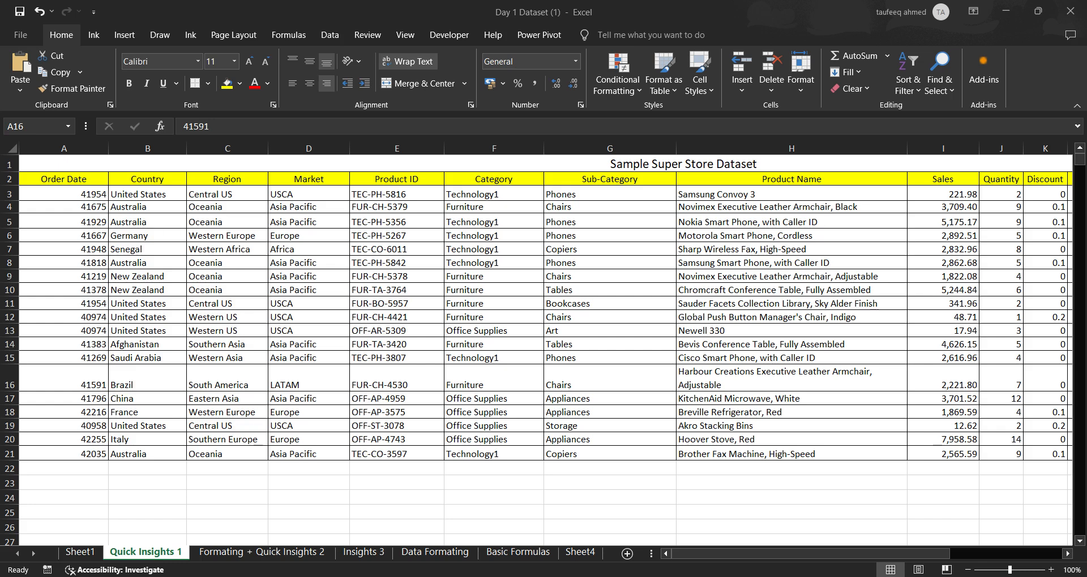
pyautogui.hotkey('alt', 'Tab')
pyautogui.hotkey('alt', 'Tab')
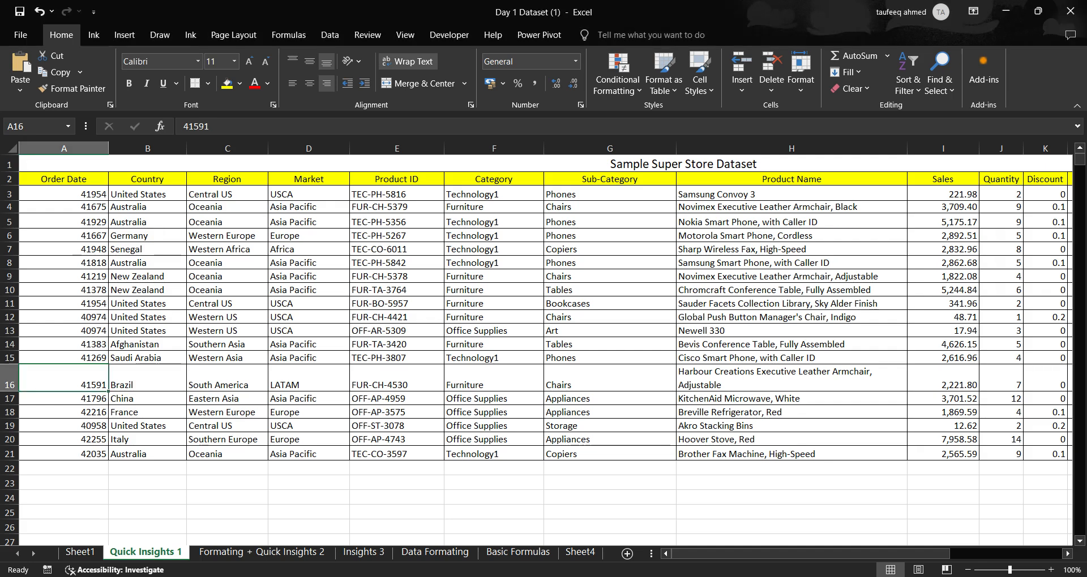
pyautogui.hotkey('alt', 'Tab')
pyautogui.hotkey('alt', 'Tab')
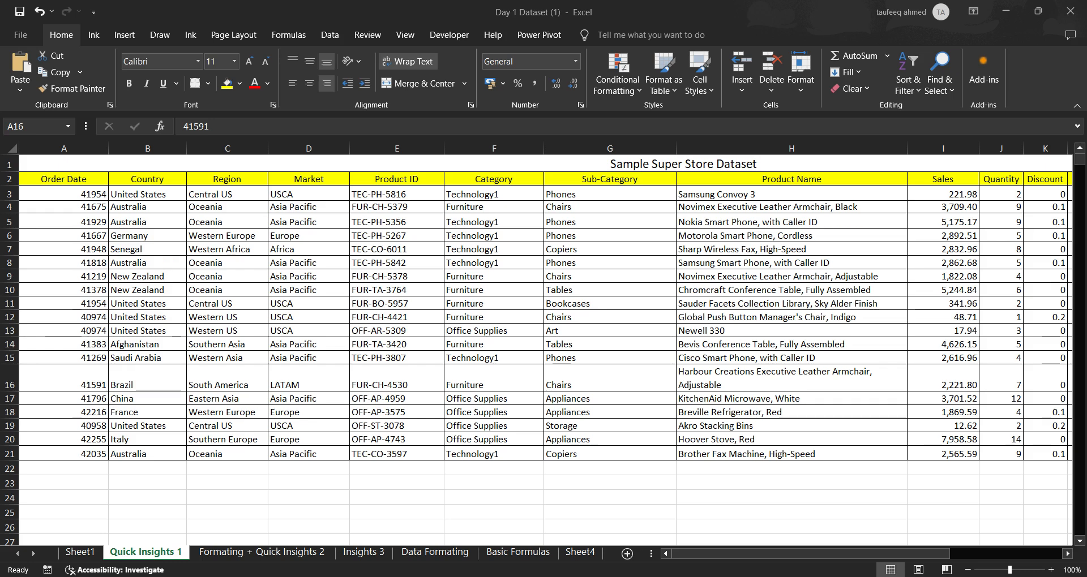
pyautogui.click(792, 148)
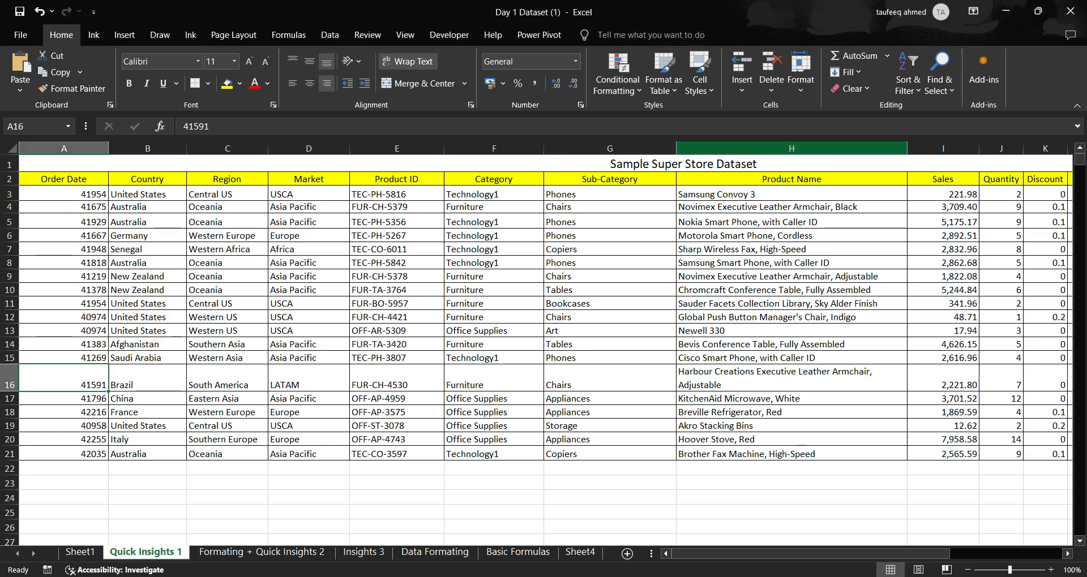
pyautogui.hotkey('alt', 'Tab')
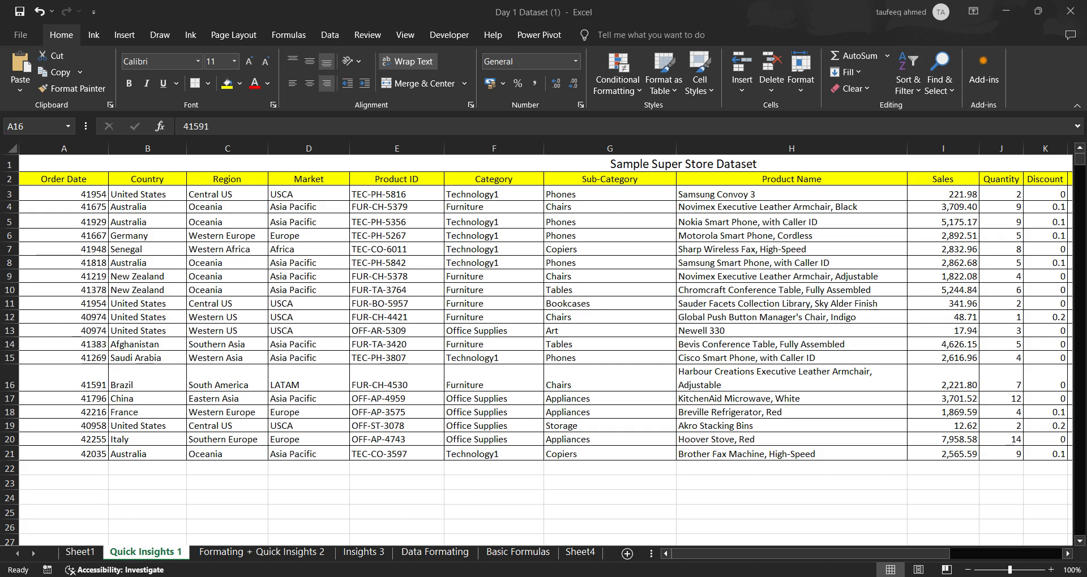
pyautogui.hotkey('alt', 'Tab')
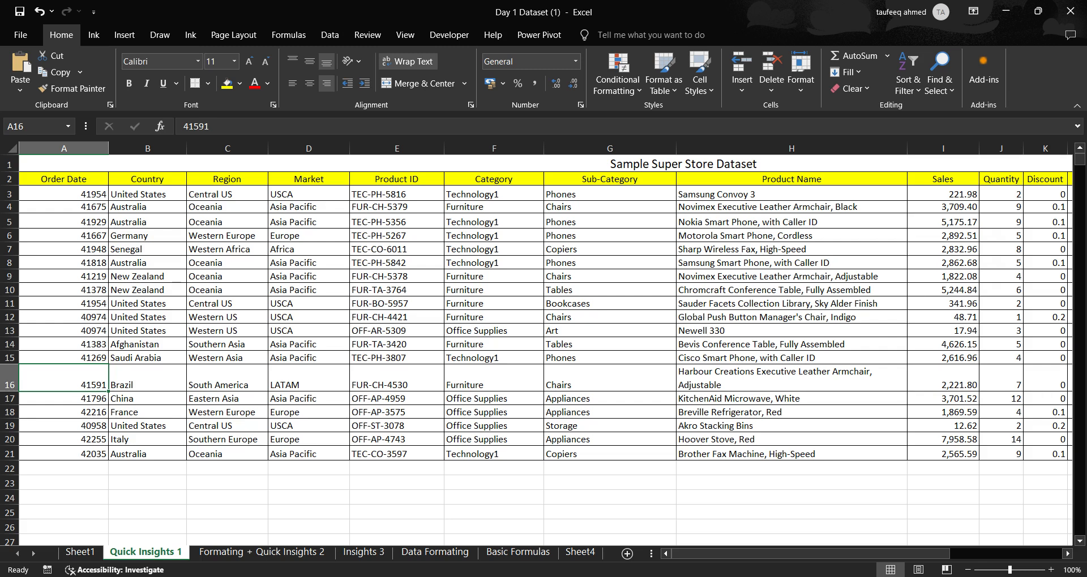
pyautogui.hotkey('alt', 'Tab')
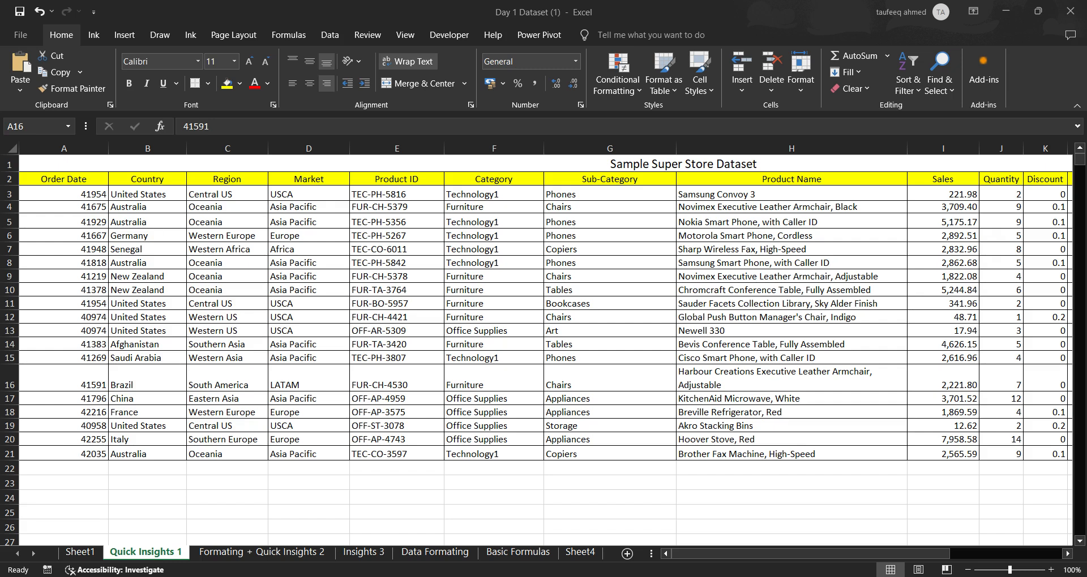
pyautogui.hotkey('alt', 'Tab')
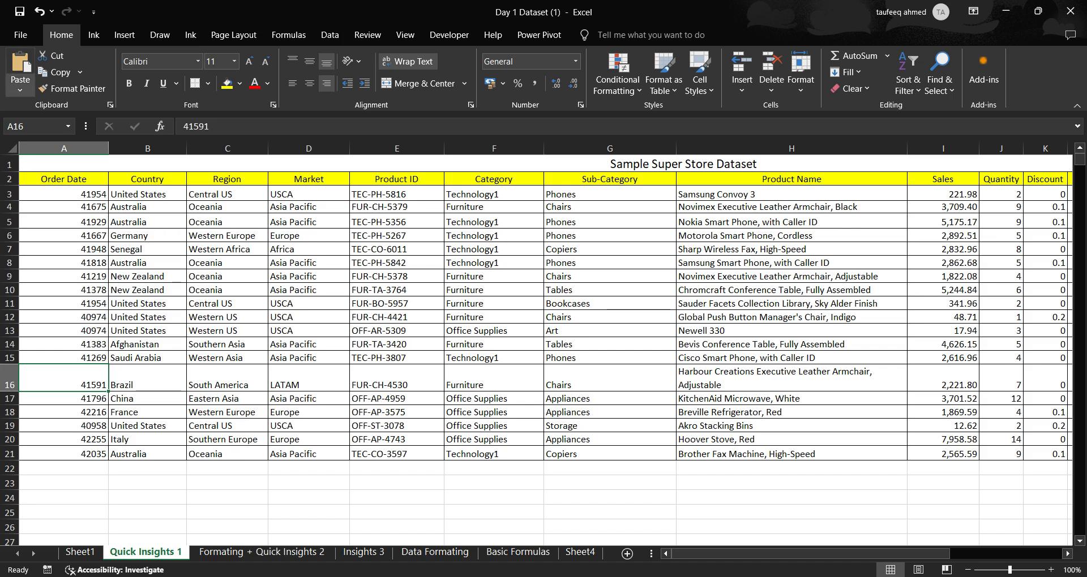
# Step: Go to Sheet1, which holds the employee earnings table
pyautogui.click(80, 553)
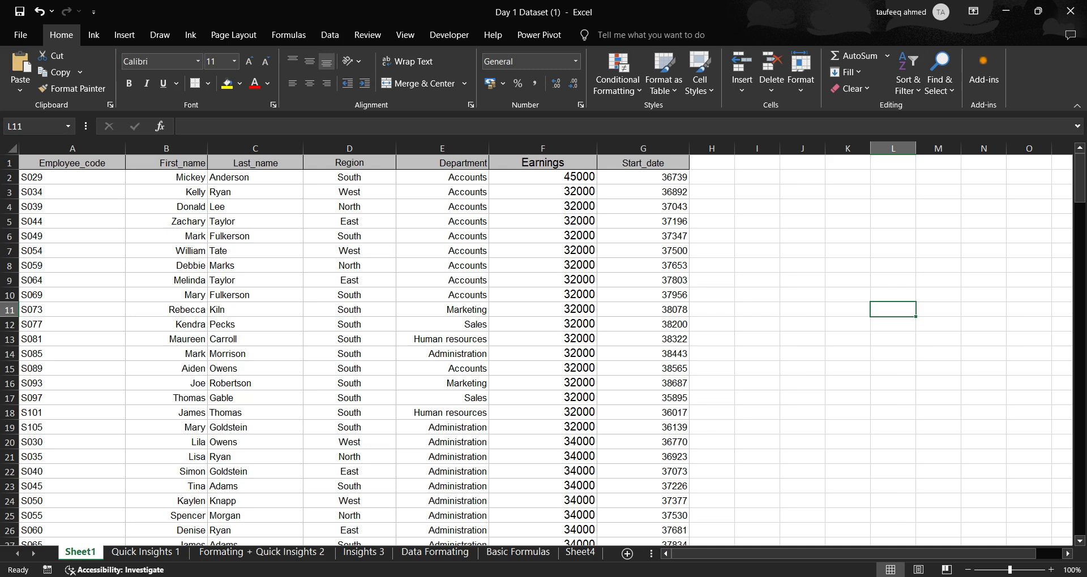
pyautogui.hotkey('alt', 'Tab')
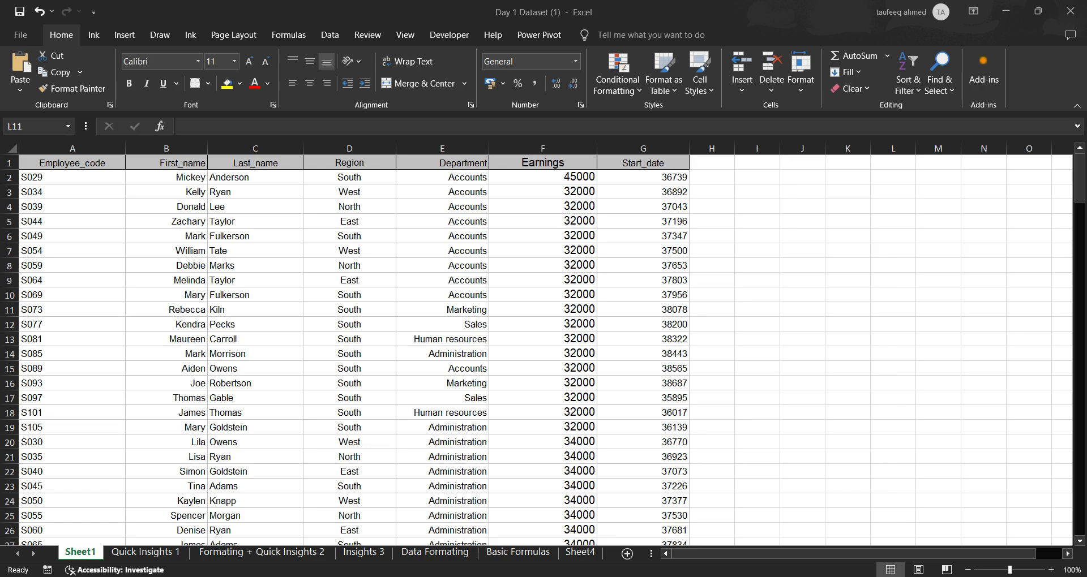
pyautogui.hotkey('alt', 'Tab')
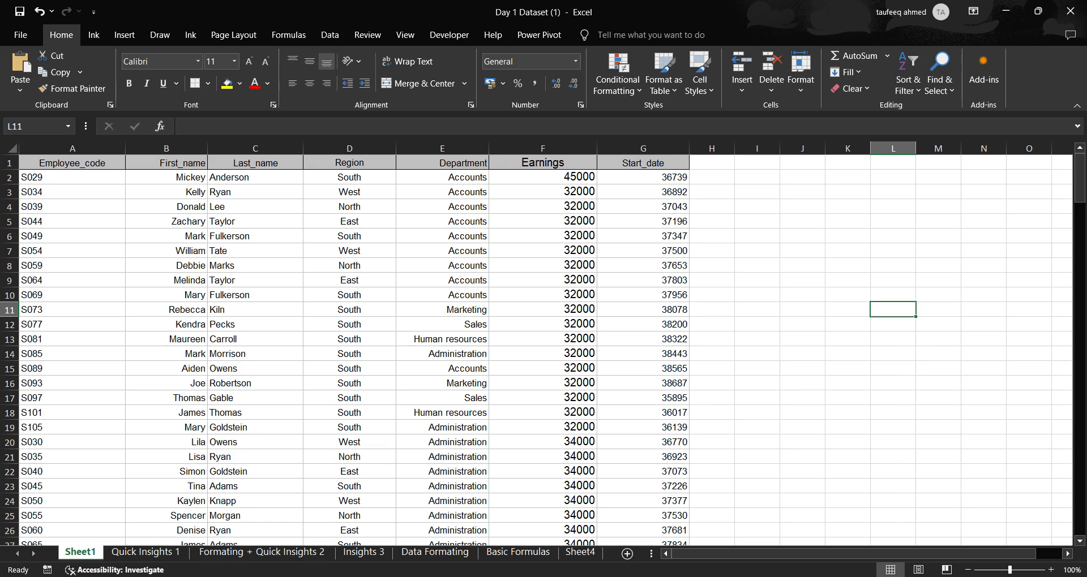
pyautogui.hotkey('alt', 'Tab')
pyautogui.hotkey('alt', 'Tab')
# Step: Examine the Sheet1 employee table's rows and columns, including Employee_code, the name fields, Department, Earnings and Start_date
pyautogui.scroll(-2, 537, 351)
pyautogui.scroll(2, 537, 351)
pyautogui.click(73, 163)
pyautogui.click(72, 207)
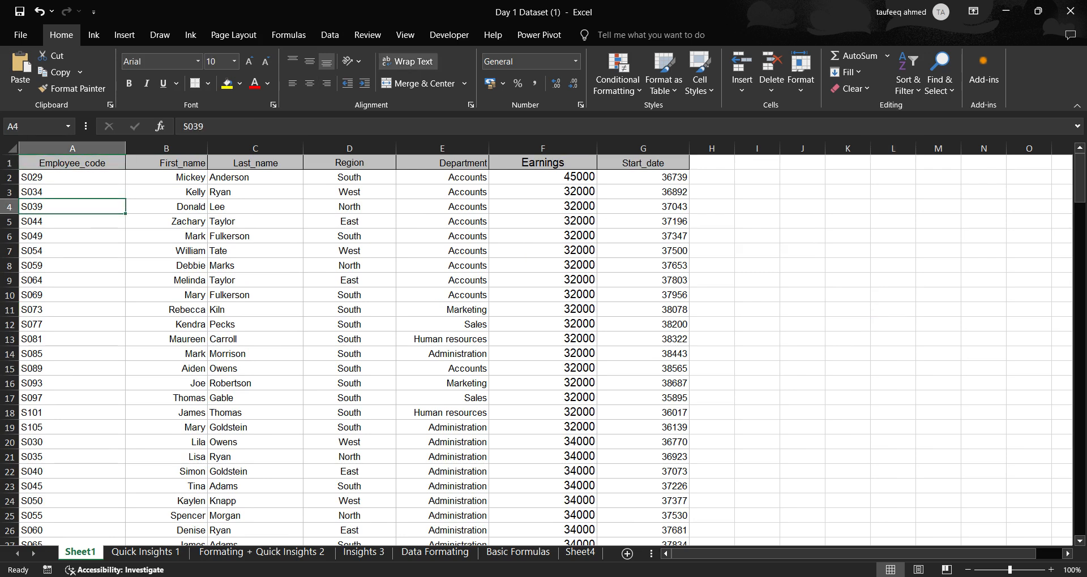
pyautogui.click(72, 163)
pyautogui.click(72, 148)
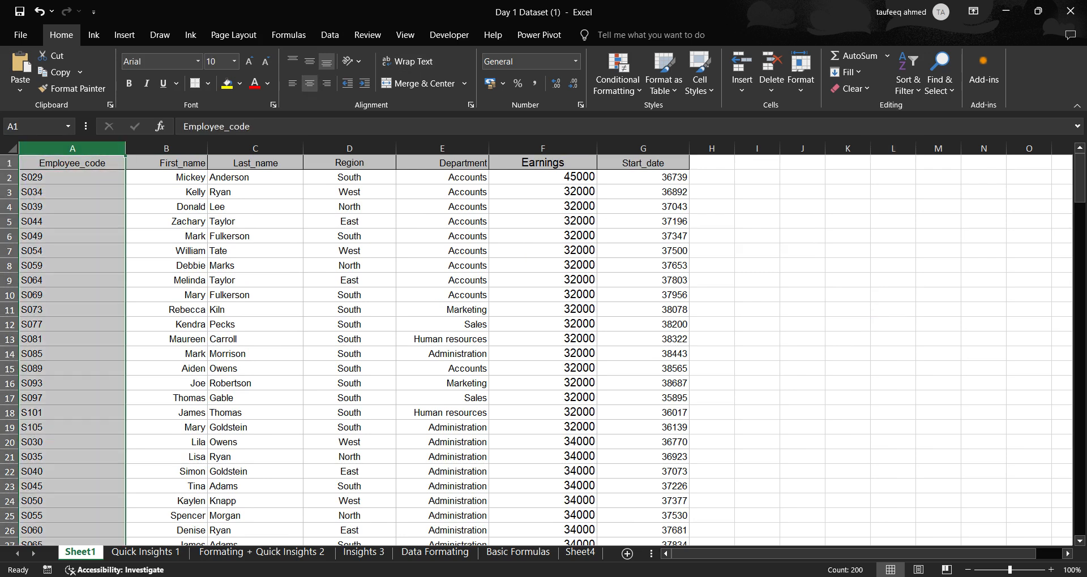
pyautogui.click(72, 163)
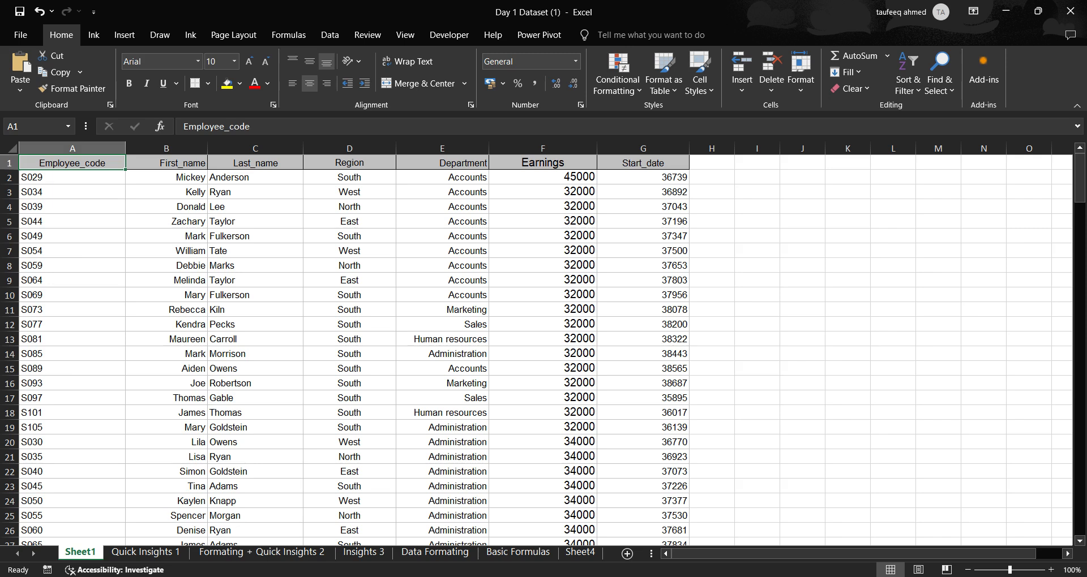
pyautogui.click(166, 207)
pyautogui.scroll(-15, 538, 350)
pyautogui.scroll(15, 538, 350)
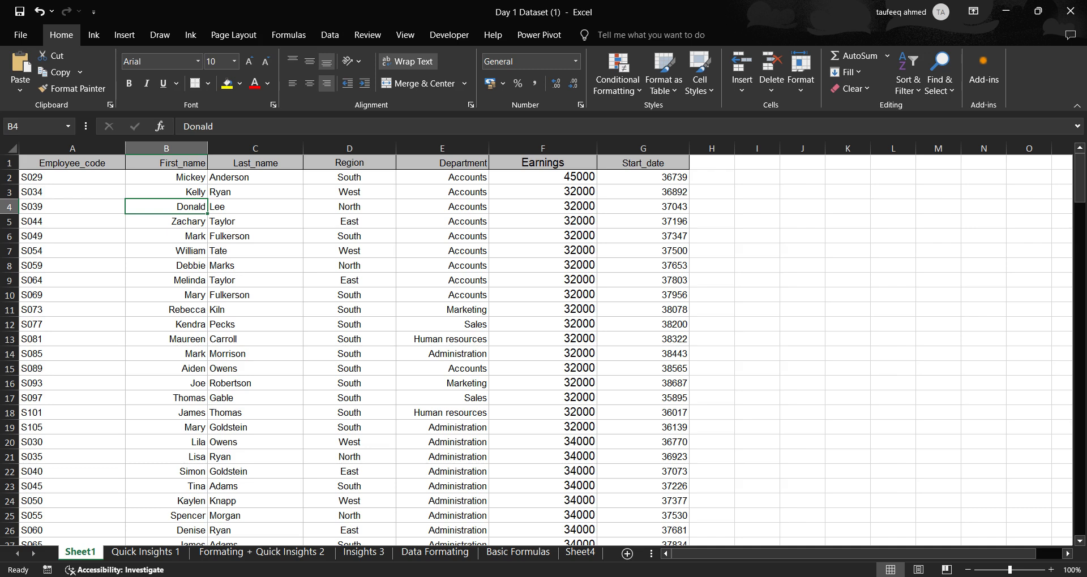
pyautogui.click(72, 163)
pyautogui.click(255, 251)
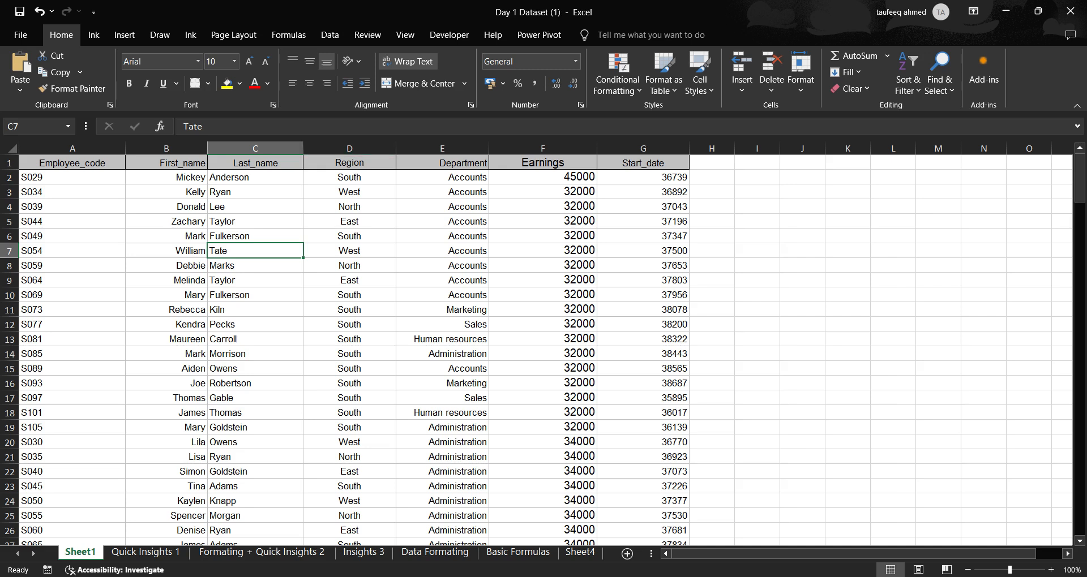
pyautogui.click(442, 148)
pyautogui.click(542, 148)
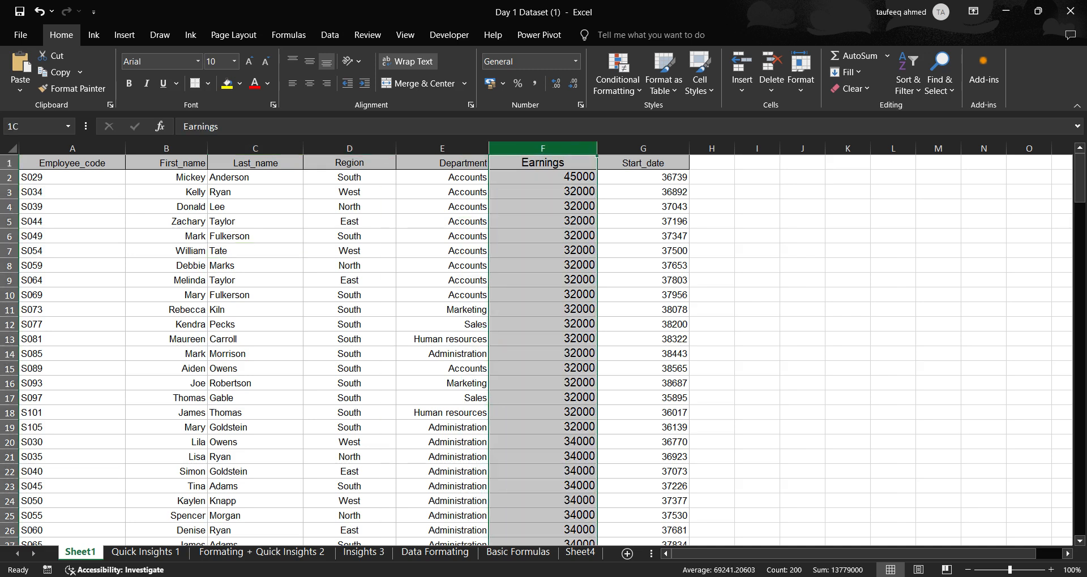
pyautogui.click(643, 164)
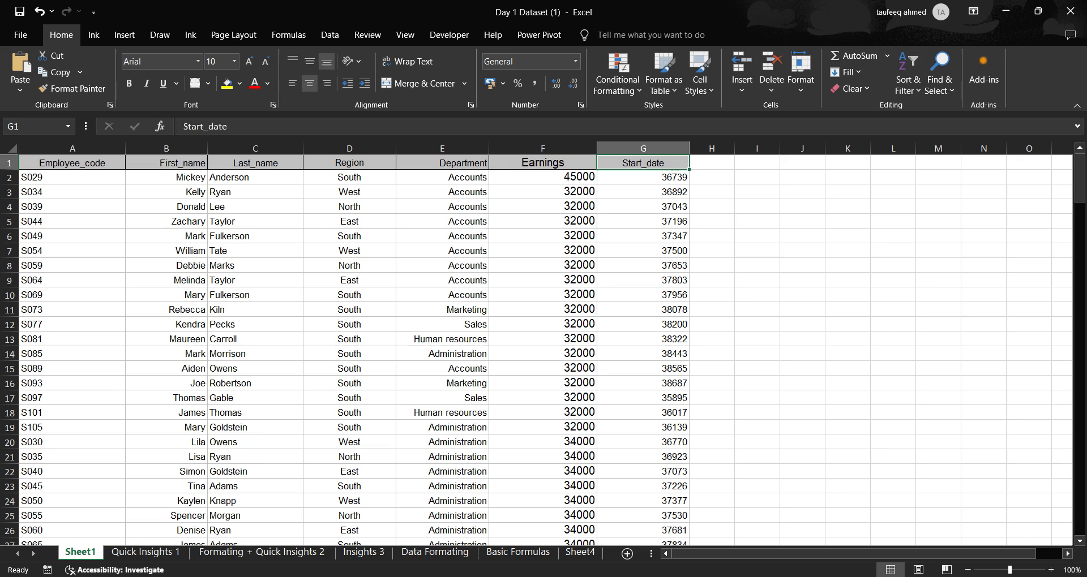
pyautogui.click(757, 206)
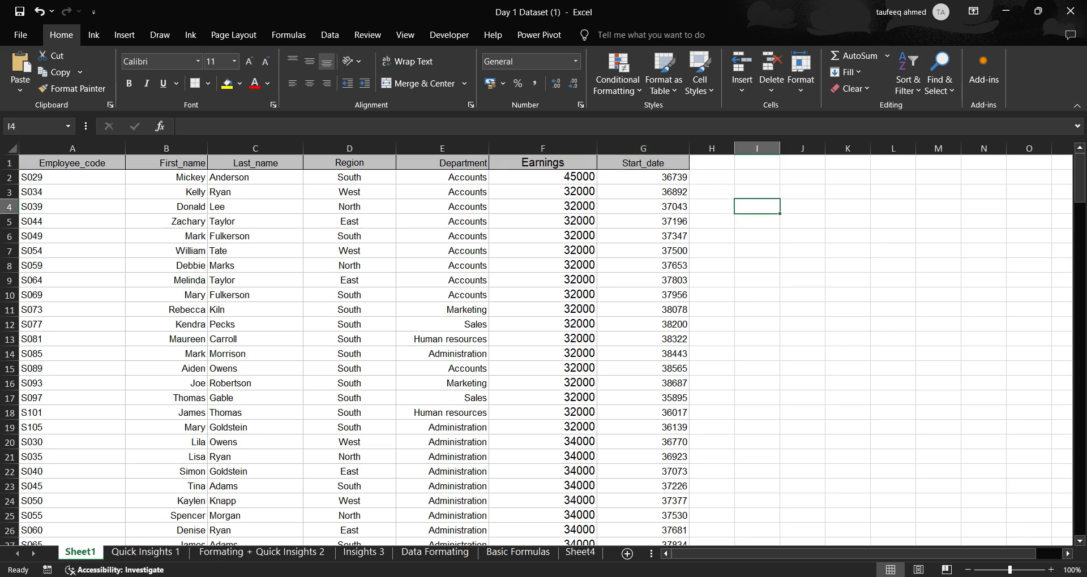
pyautogui.click(543, 251)
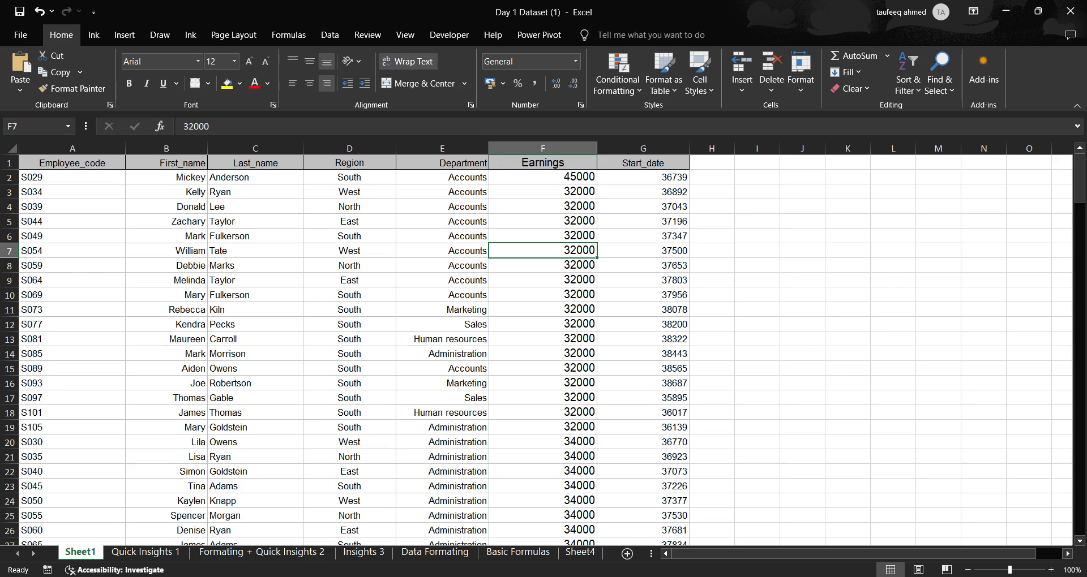
# Step: Select the entire Employee_code column on Sheet1, starting from cell A1
pyautogui.click(73, 163)
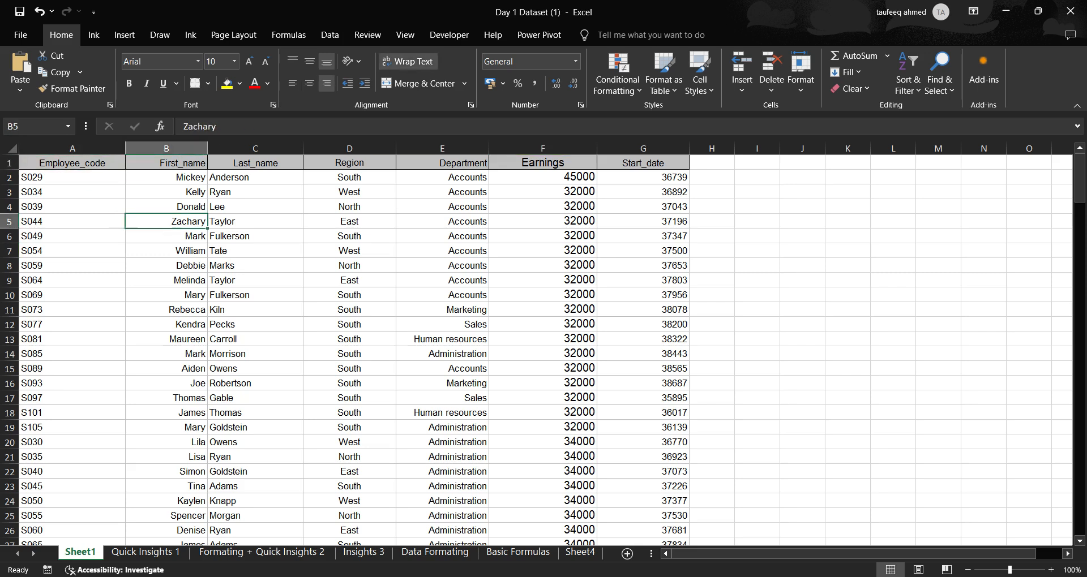
pyautogui.hotkey('ctrl', 'space')
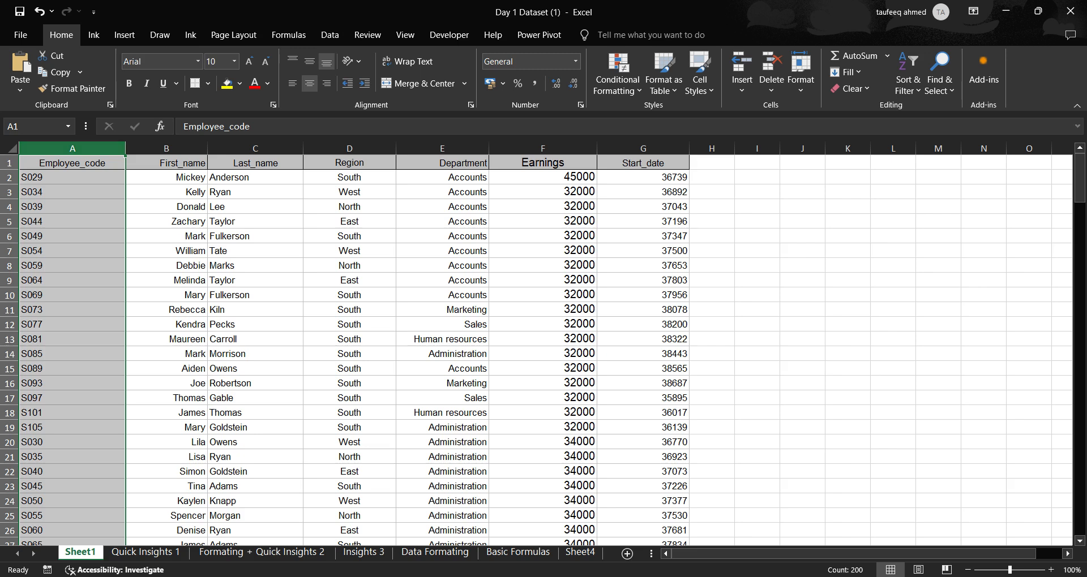
# Step: Apply the Text number format to the entire Employee_code column on Sheet1
pyautogui.hotkey('alt', 'Tab')
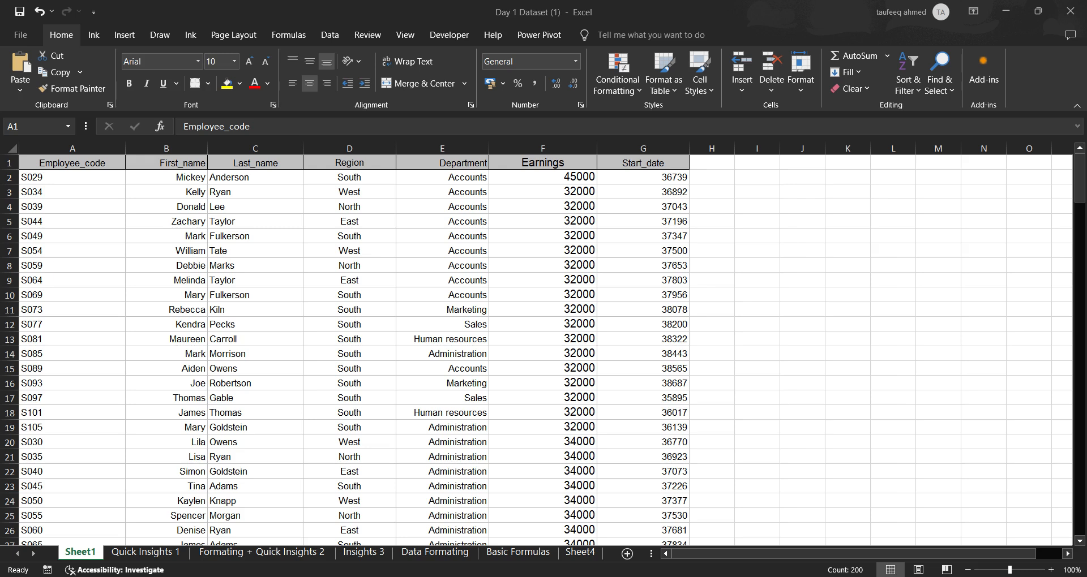
pyautogui.hotkey('ctrl', 'space')
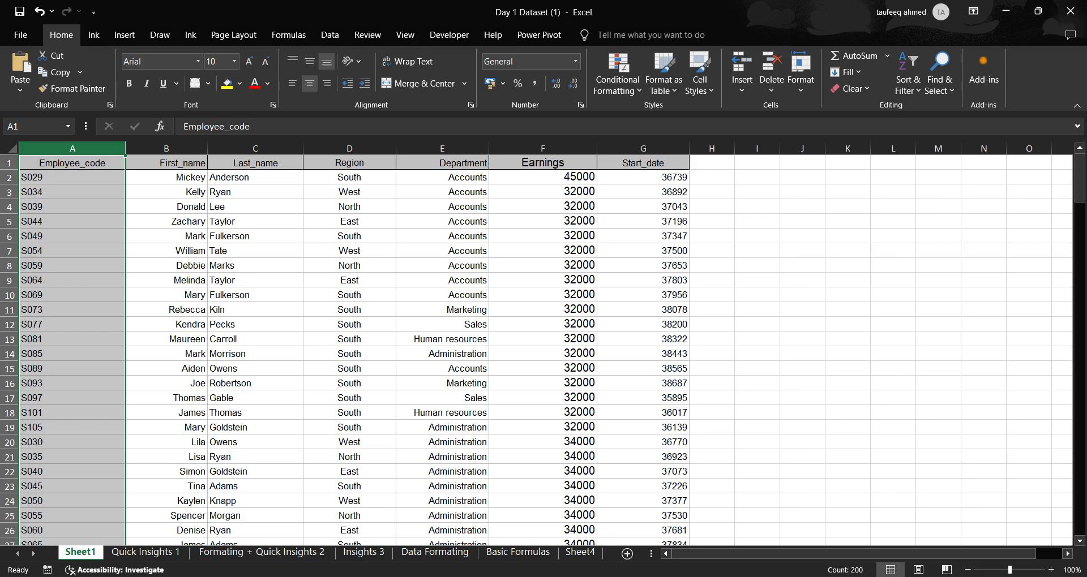
pyautogui.click(73, 163)
pyautogui.click(73, 148)
pyautogui.hotkey('ctrl', '1')
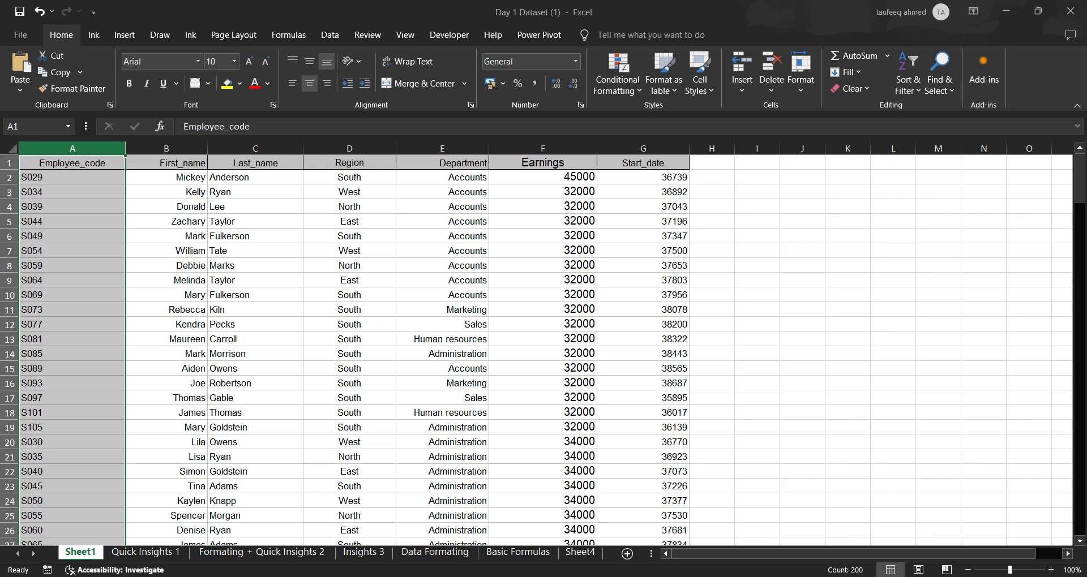
pyautogui.press('Return')
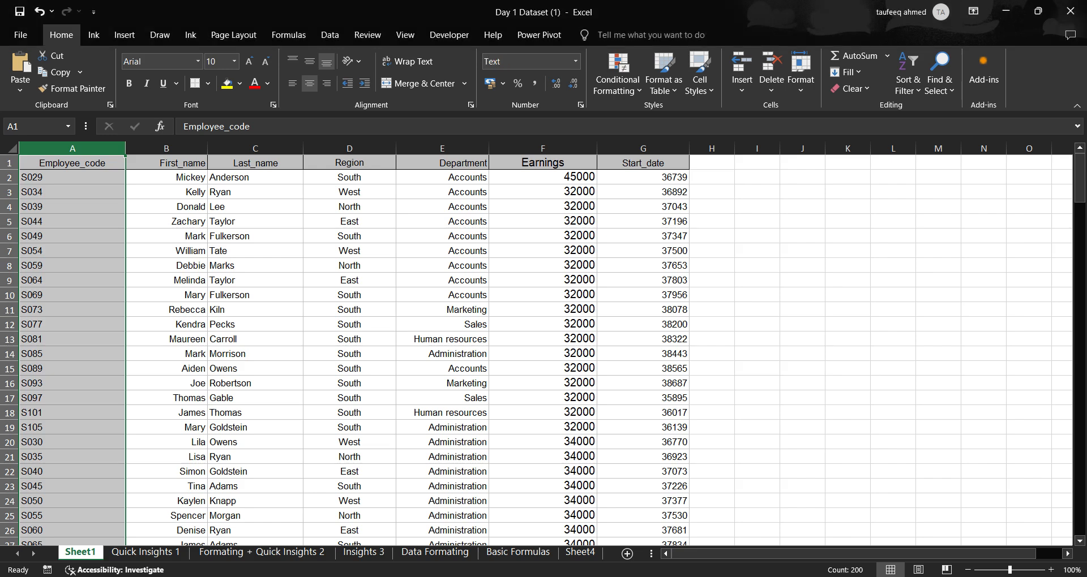
# Step: Format the whole First_name column as Text
pyautogui.click(167, 149)
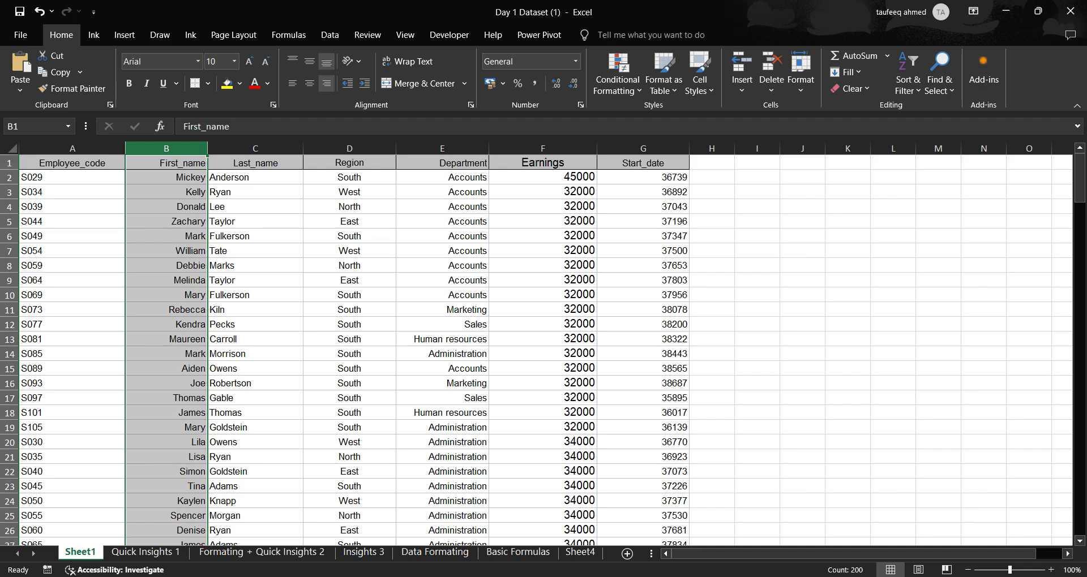
pyautogui.click(237, 207)
pyautogui.click(166, 148)
pyautogui.hotkey('ctrl', '1')
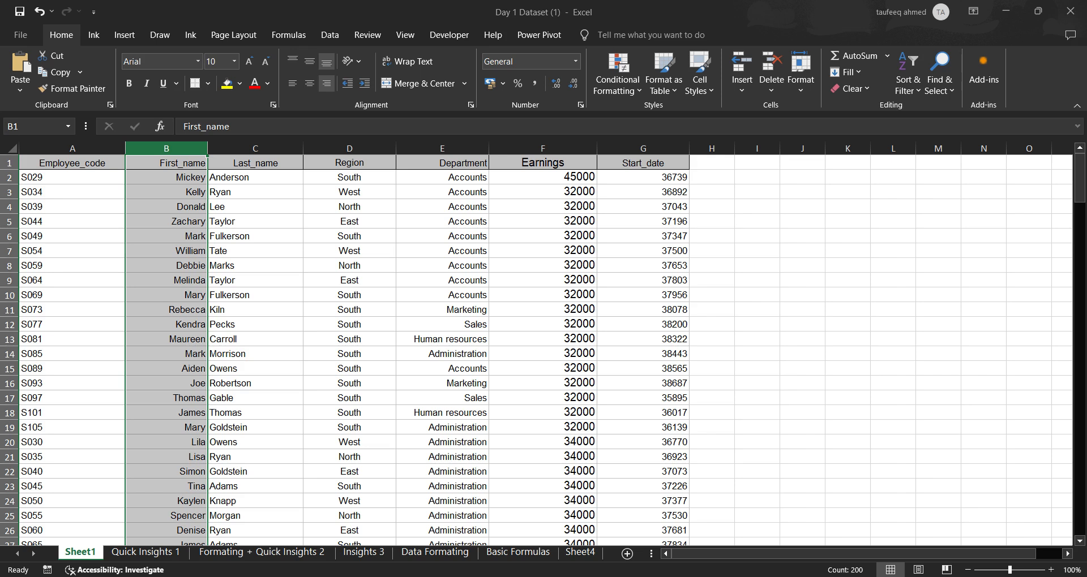
pyautogui.press('Return')
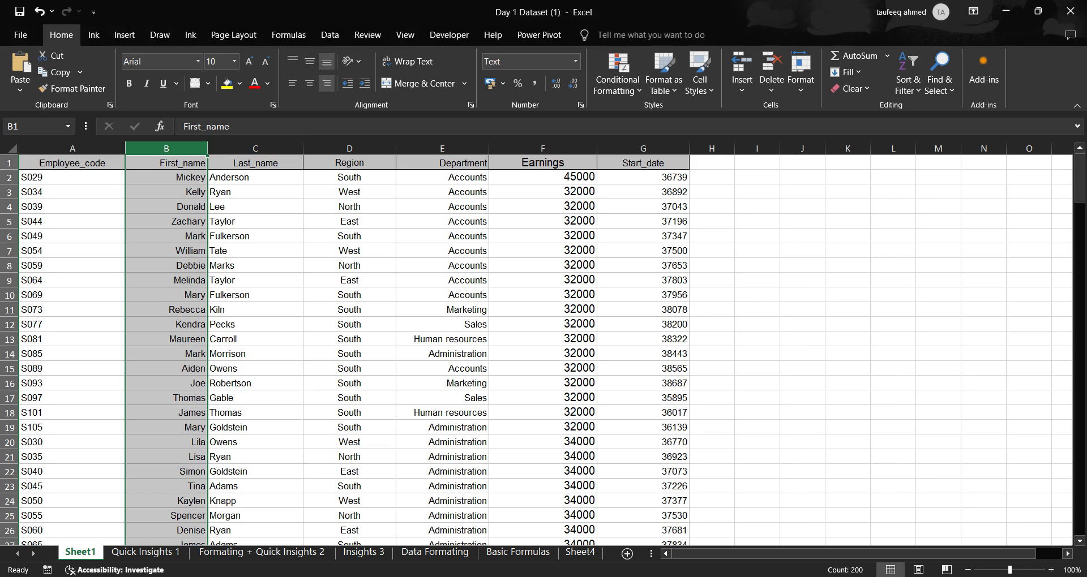
# Step: Change the number format of the entire Last_name column to Text
pyautogui.click(255, 148)
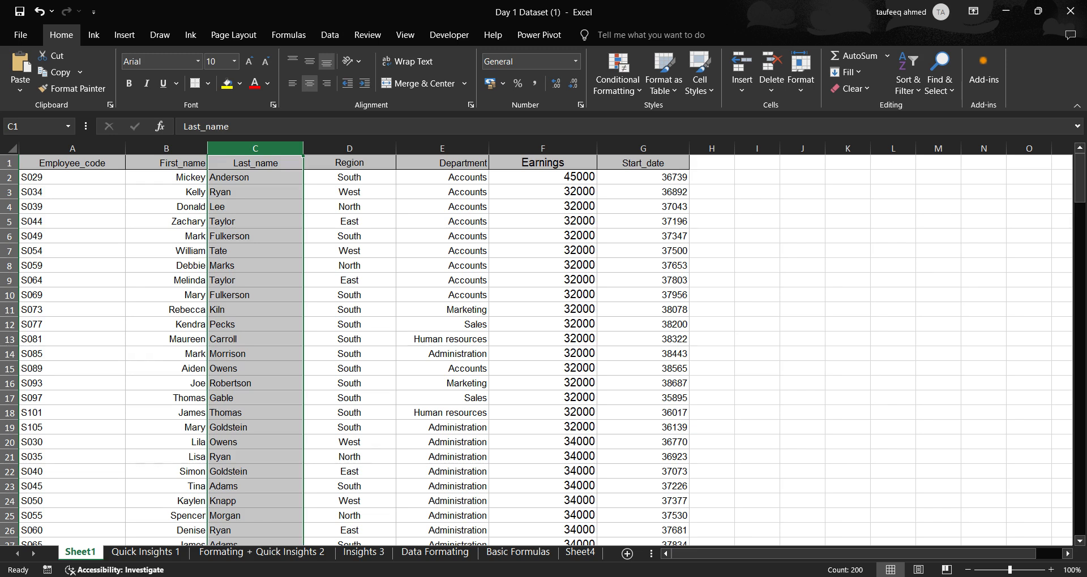
pyautogui.hotkey('ctrl', '1')
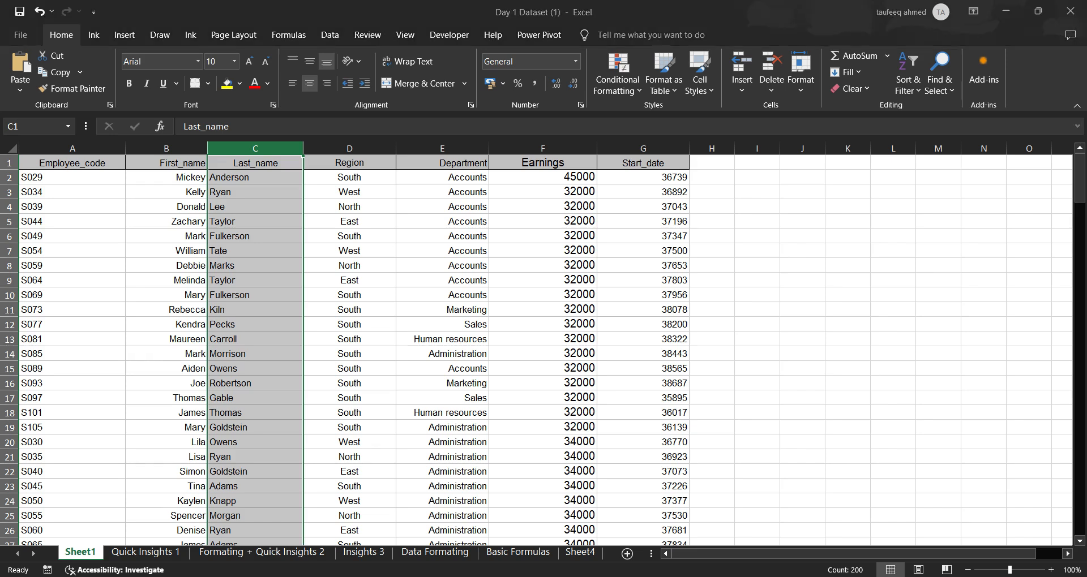
pyautogui.press('Return')
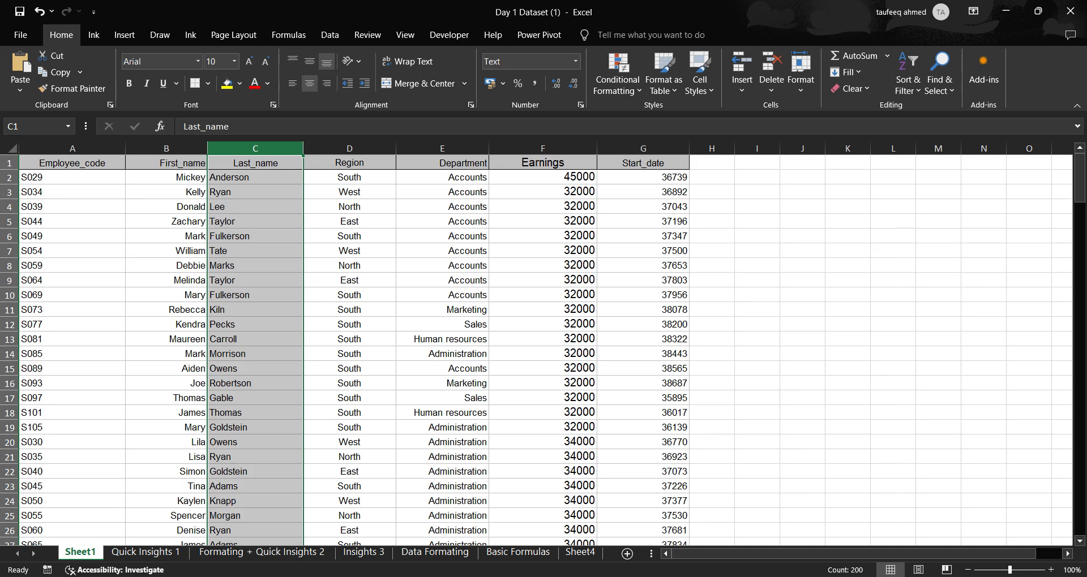
pyautogui.hotkey('alt', 'Tab')
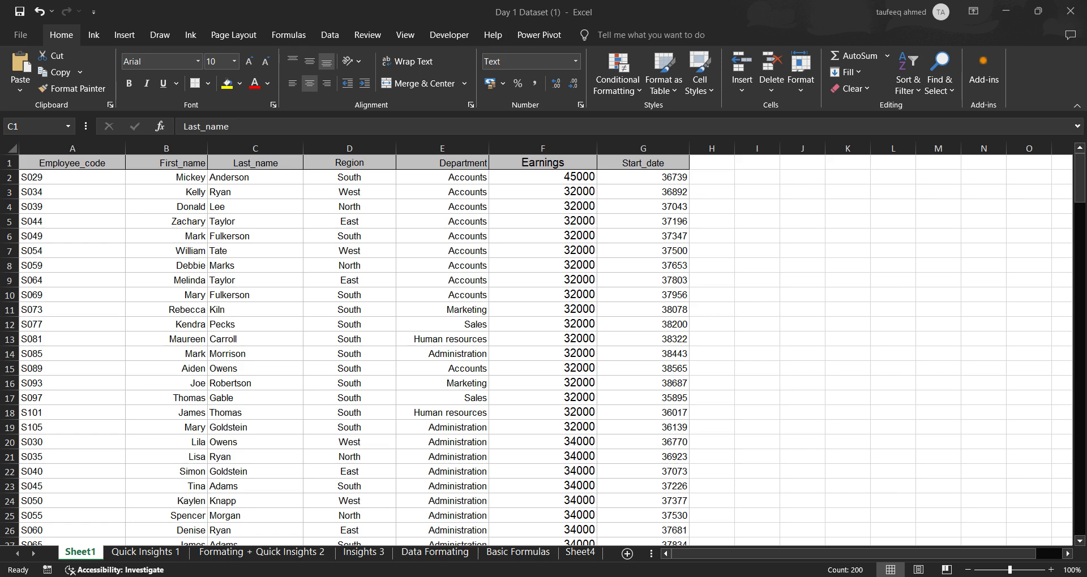
pyautogui.hotkey('alt', 'Tab')
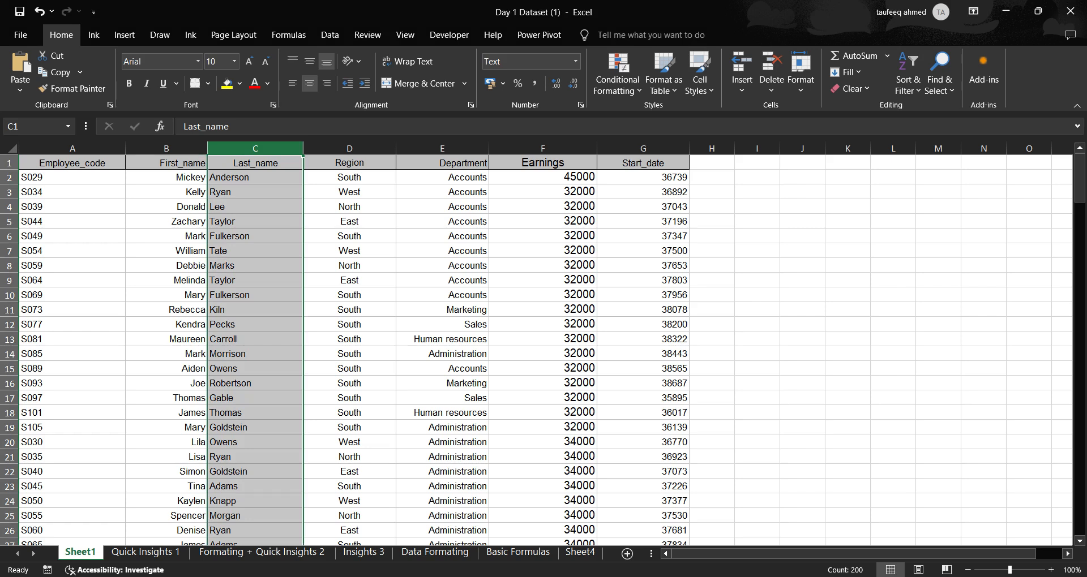
pyautogui.hotkey('ctrl', '1')
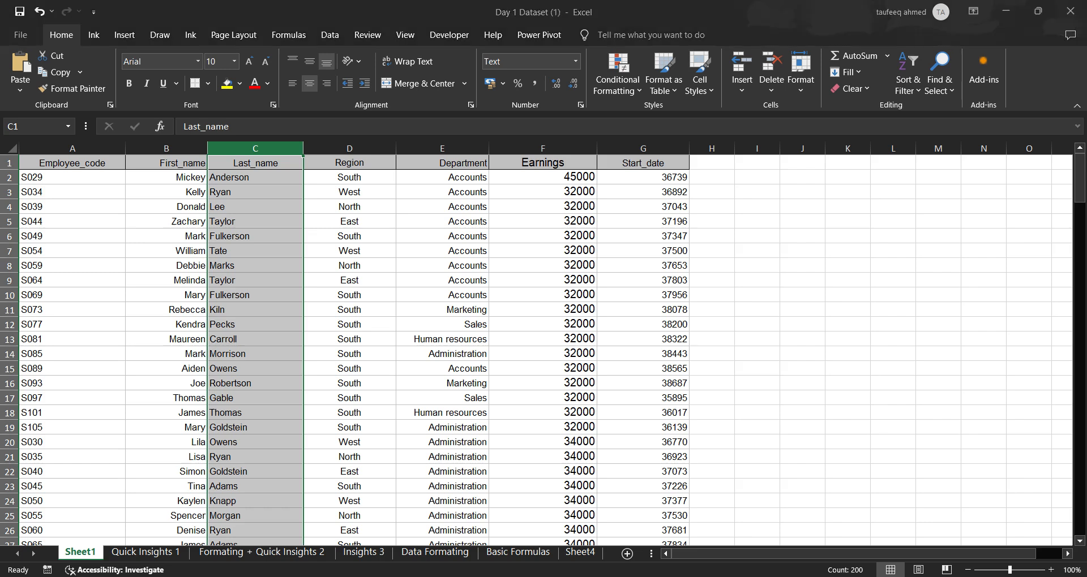
pyautogui.press('Escape')
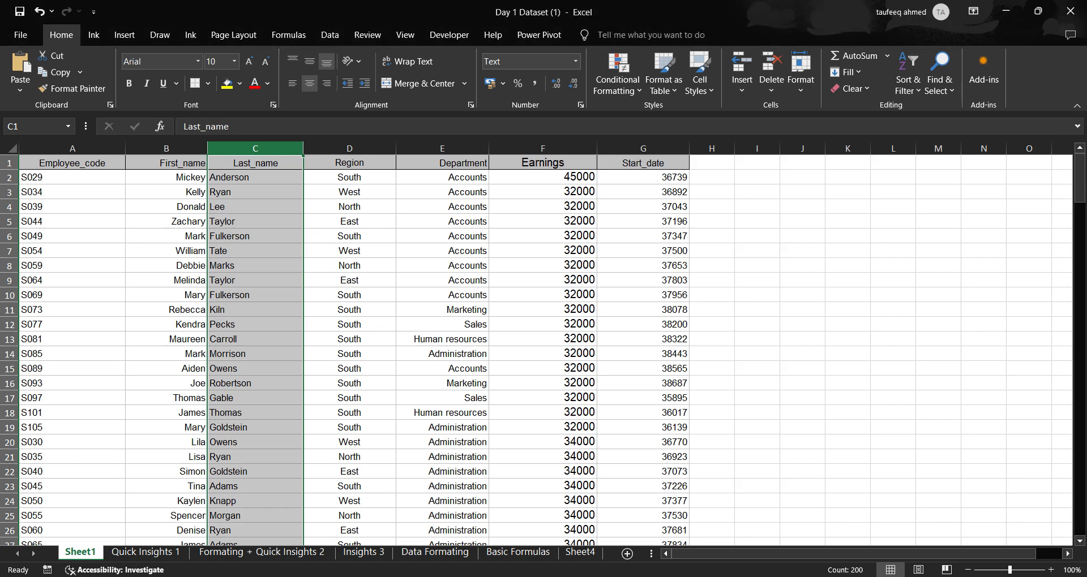
# Step: Set the number format of the entire Region column to Text
pyautogui.click(349, 148)
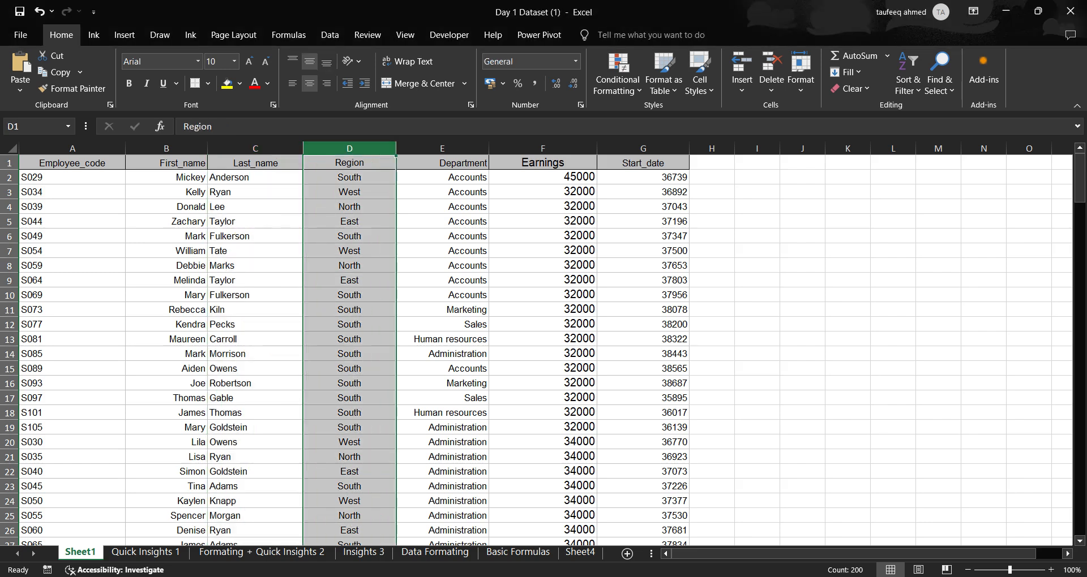
pyautogui.hotkey('ctrl', '1')
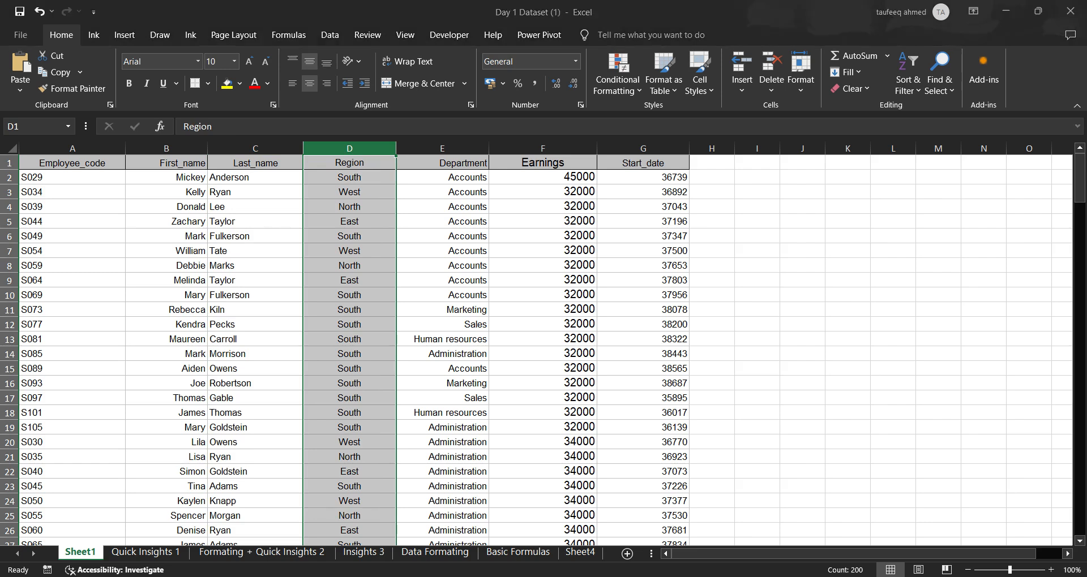
pyautogui.press('Escape')
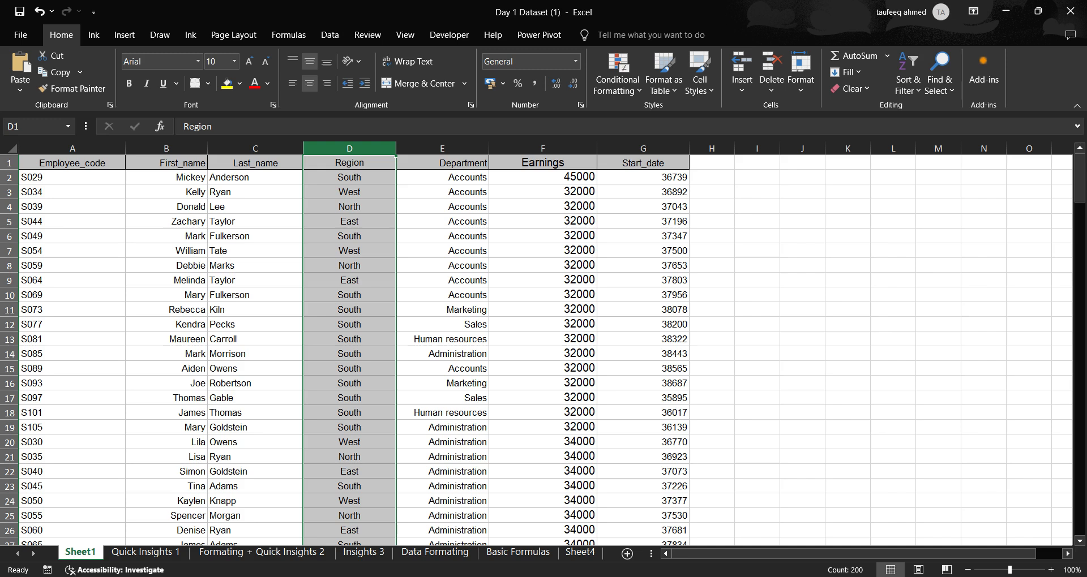
pyautogui.hotkey('ctrl', '1')
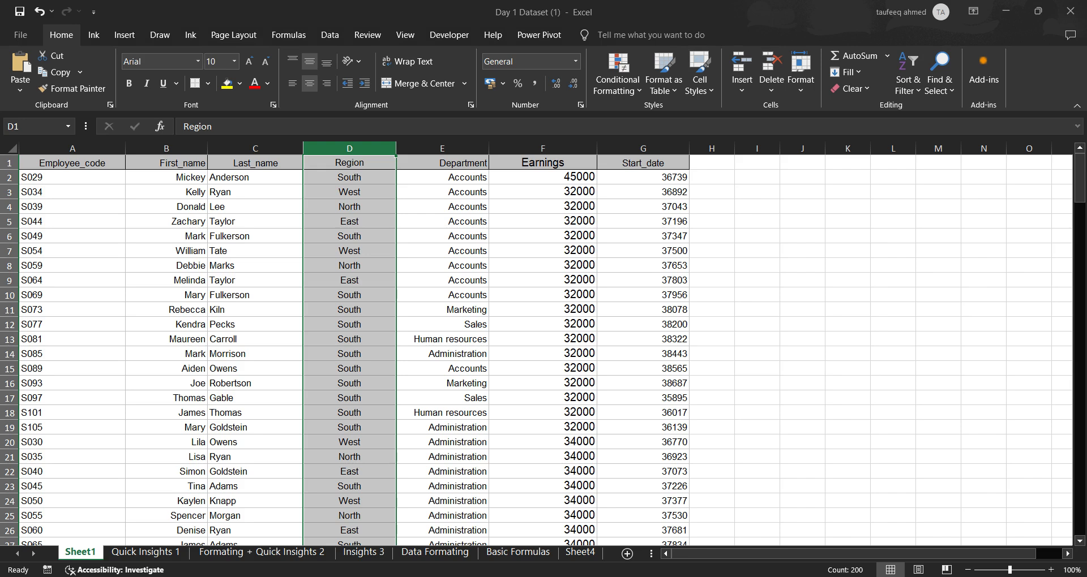
pyautogui.press('Escape')
# Step: Format the entire Department column as Text
pyautogui.click(442, 148)
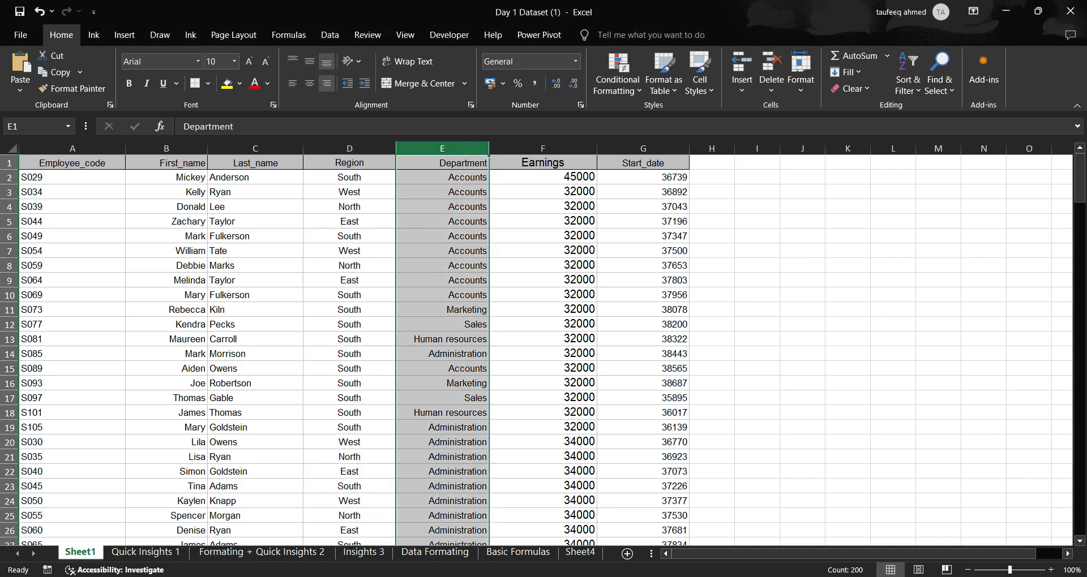
pyautogui.hotkey('ctrl', '1')
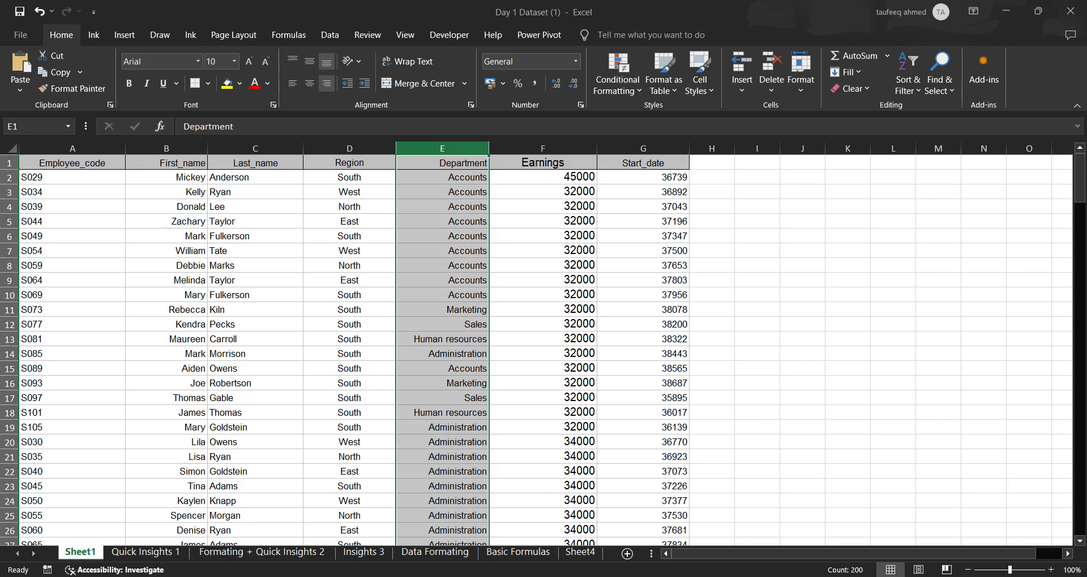
pyautogui.press('Return')
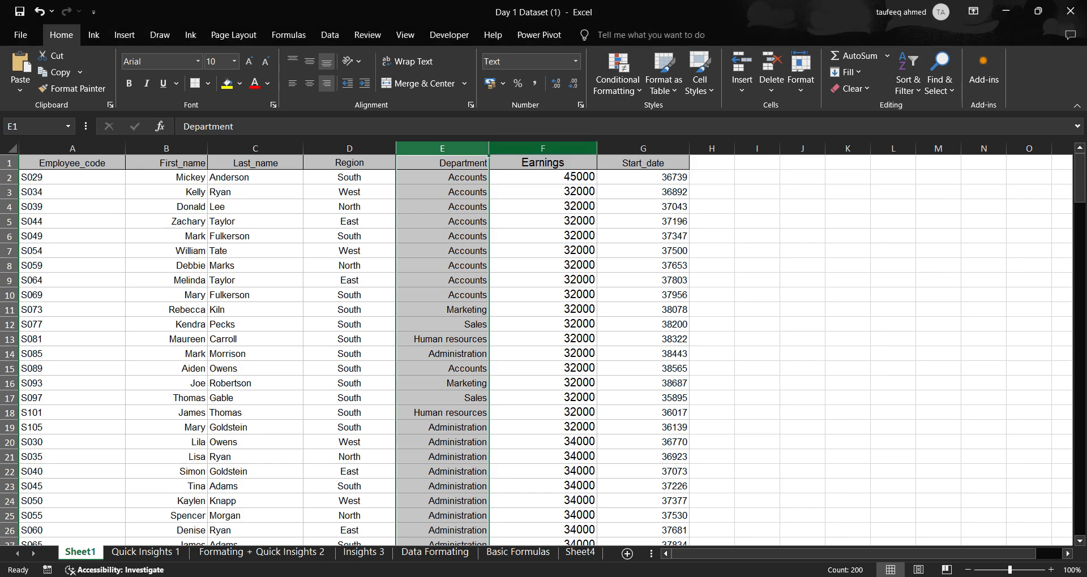
# Step: Apply the Currency format with dollar sign and two decimals to the entire Earnings column
pyautogui.click(542, 148)
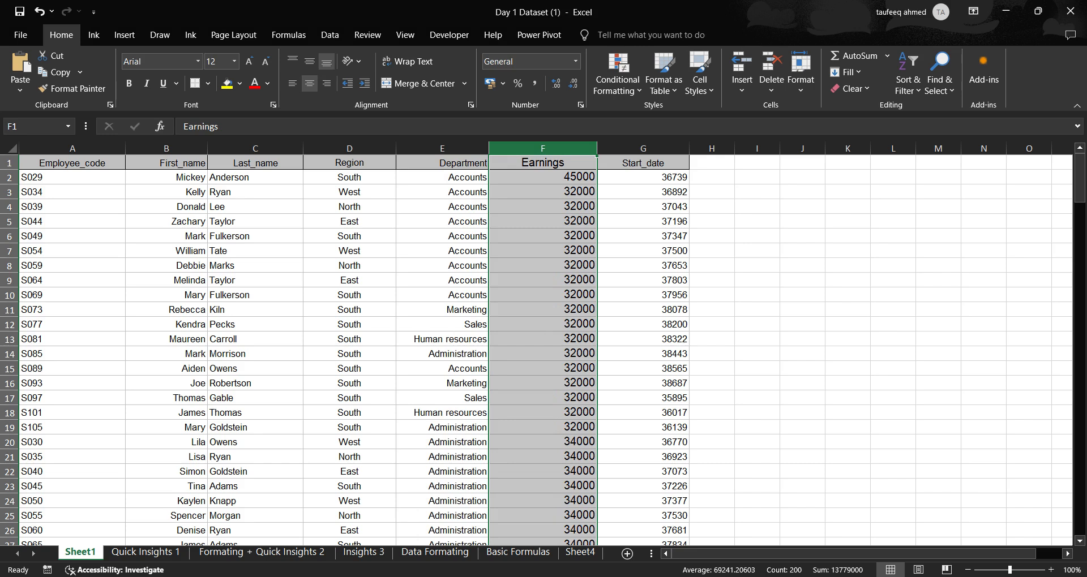
pyautogui.hotkey('ctrl', '1')
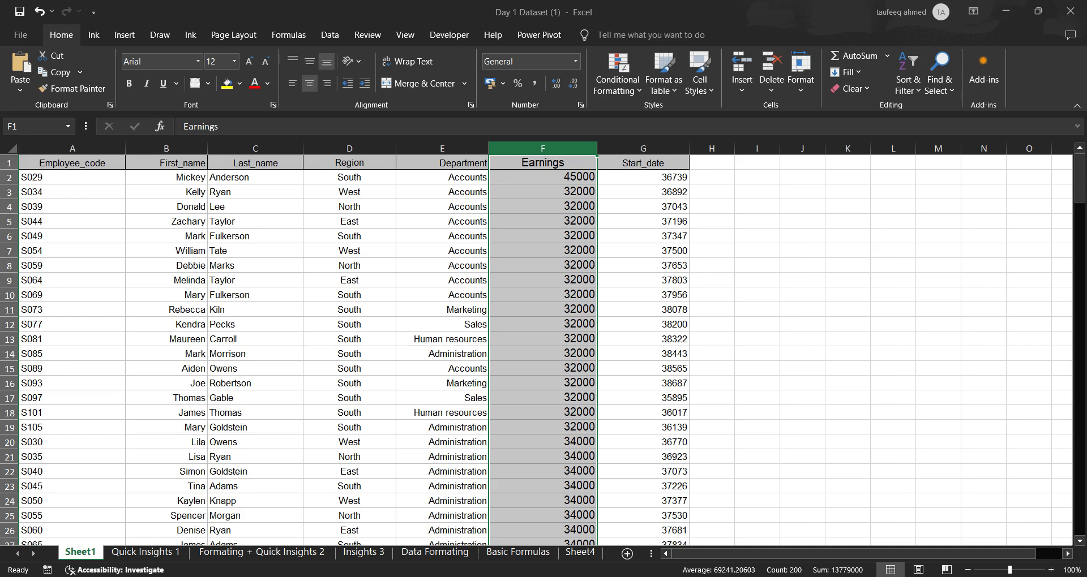
pyautogui.hotkey('ctrl', 'shift', '4')
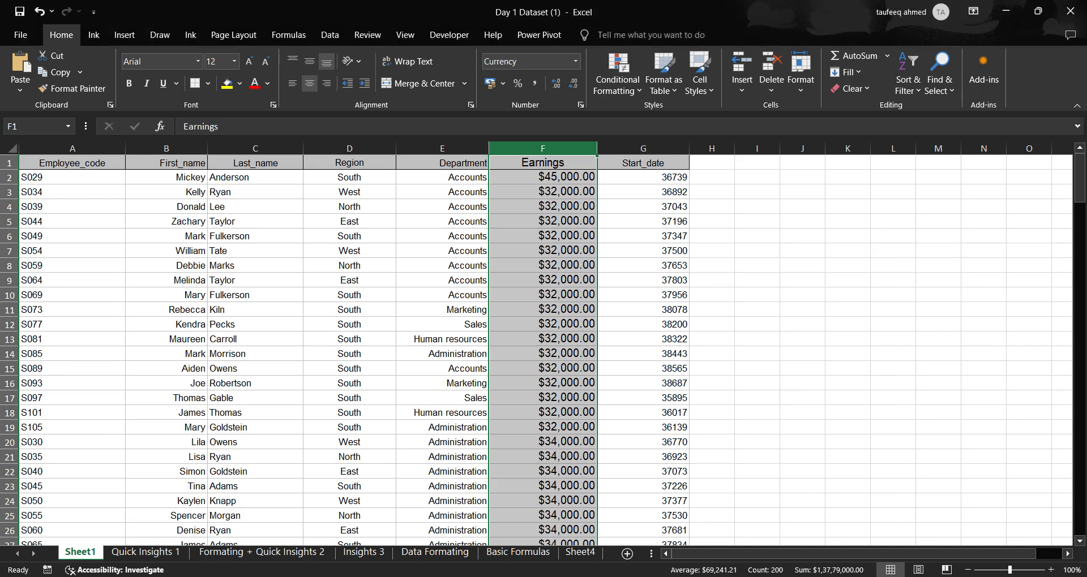
pyautogui.scroll(-6, 543, 348)
pyautogui.scroll(6, 544, 349)
pyautogui.hotkey('ctrl', '1')
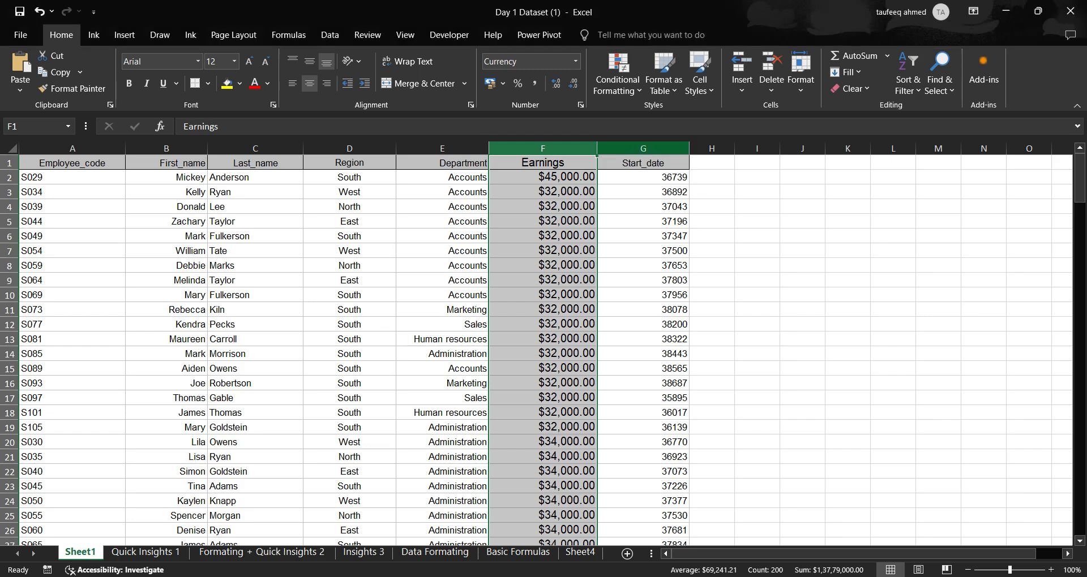
# Step: Select the Start_date, Earnings, Department, Region and Last_name columns in turn and check each one's number format
pyautogui.click(643, 149)
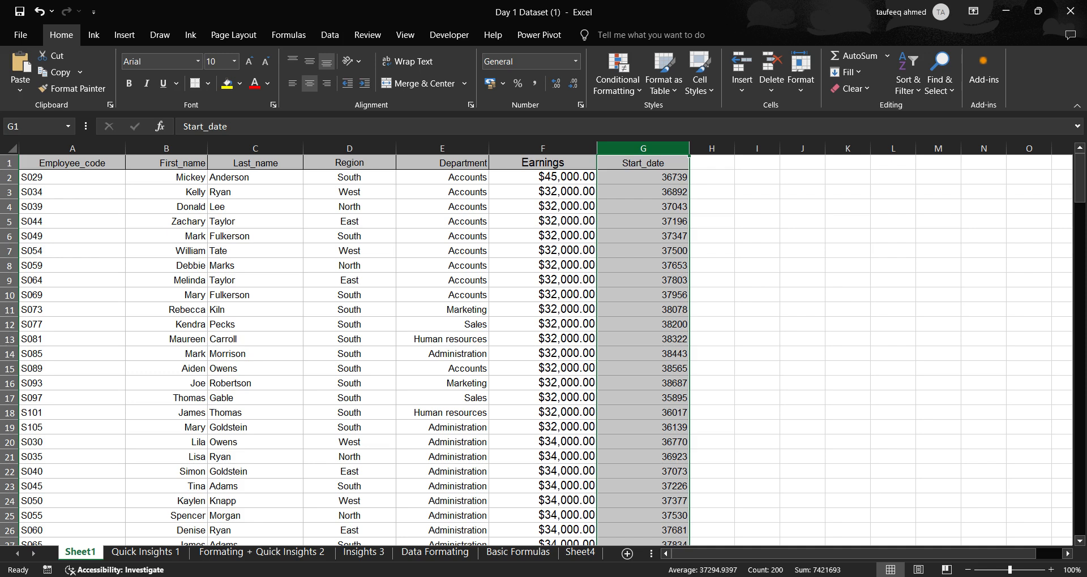
pyautogui.hotkey('alt', 'Tab')
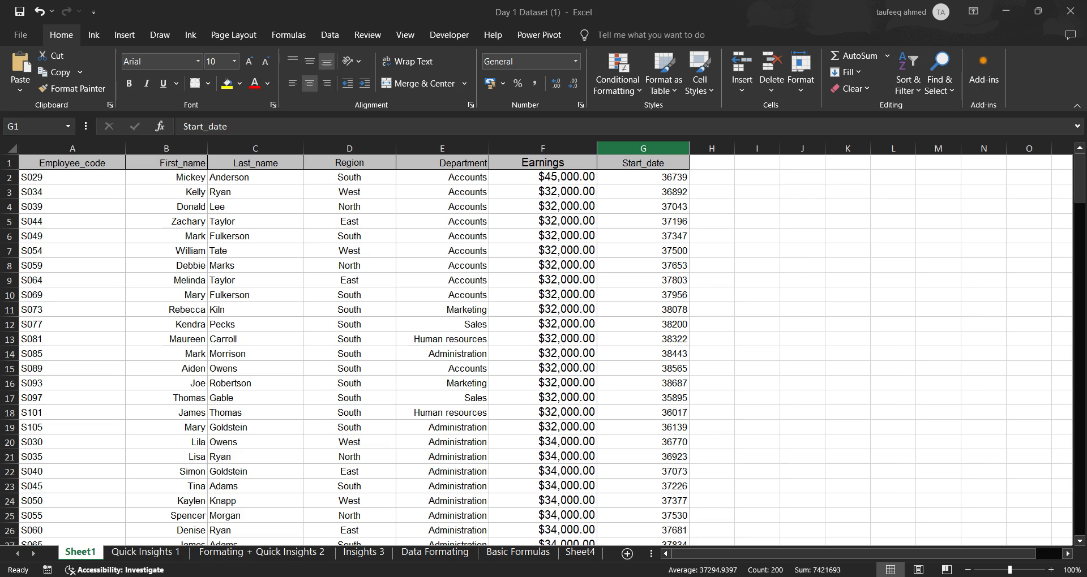
pyautogui.hotkey('alt', 'Tab')
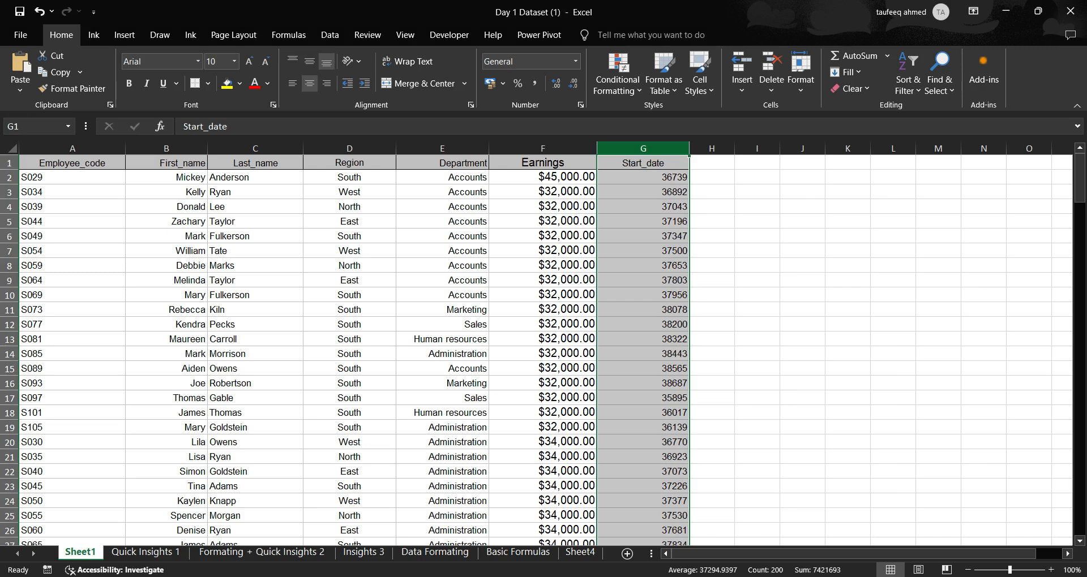
pyautogui.hotkey('alt', 'Tab')
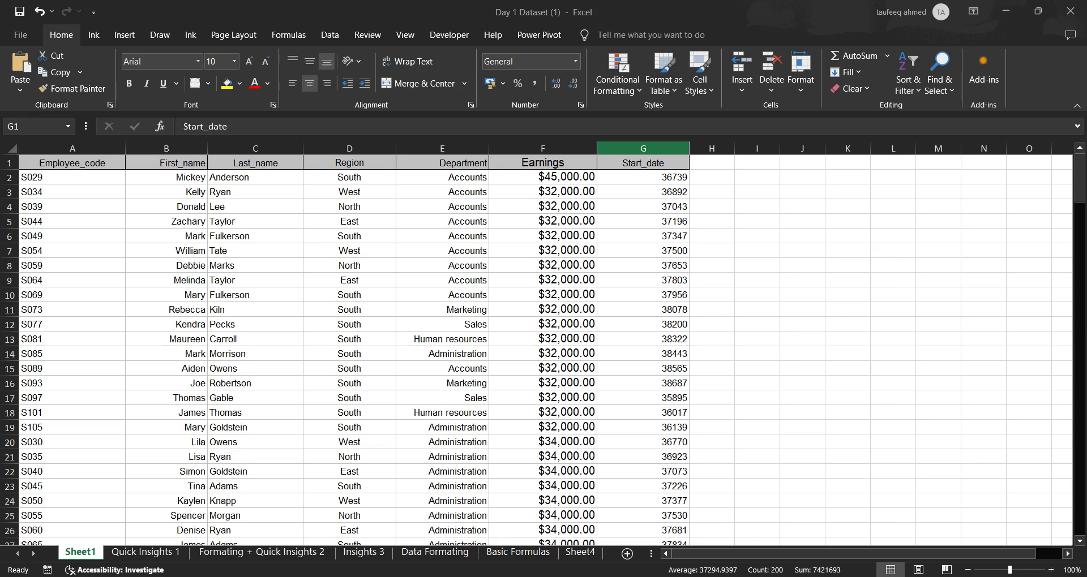
pyautogui.hotkey('alt', 'Tab')
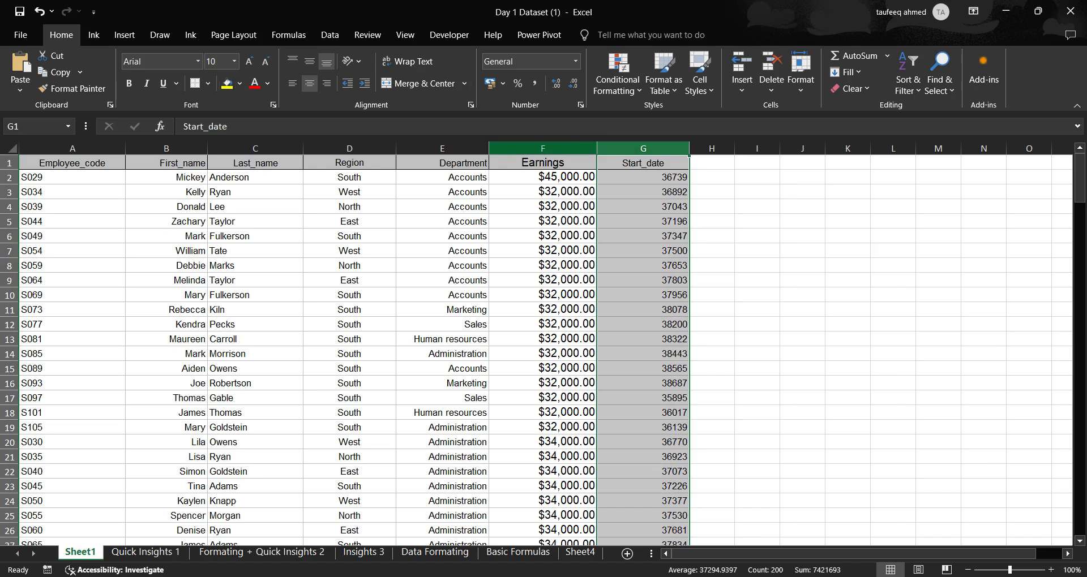
pyautogui.click(543, 148)
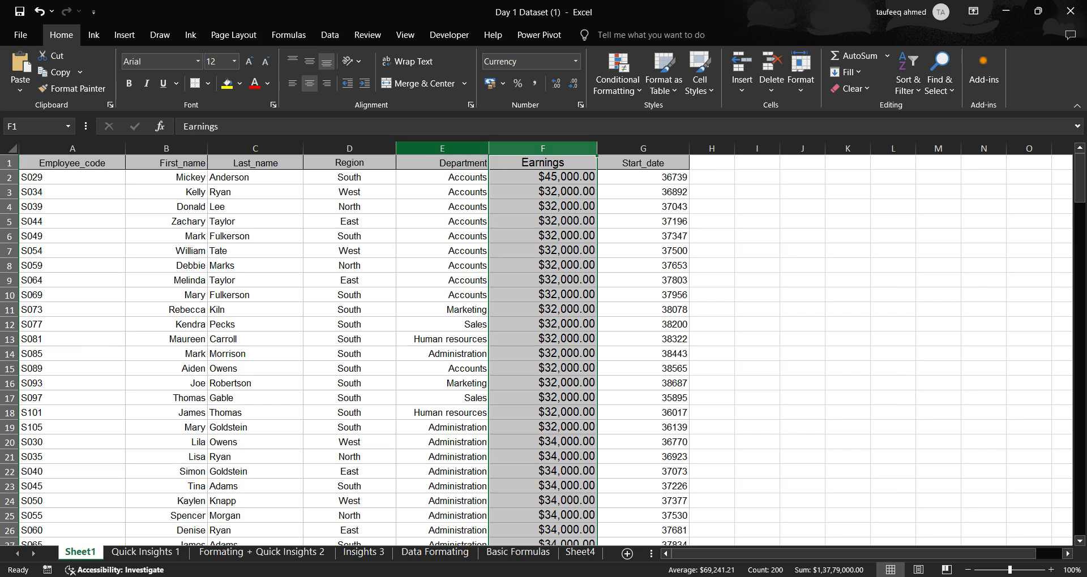
pyautogui.click(442, 148)
pyautogui.click(349, 148)
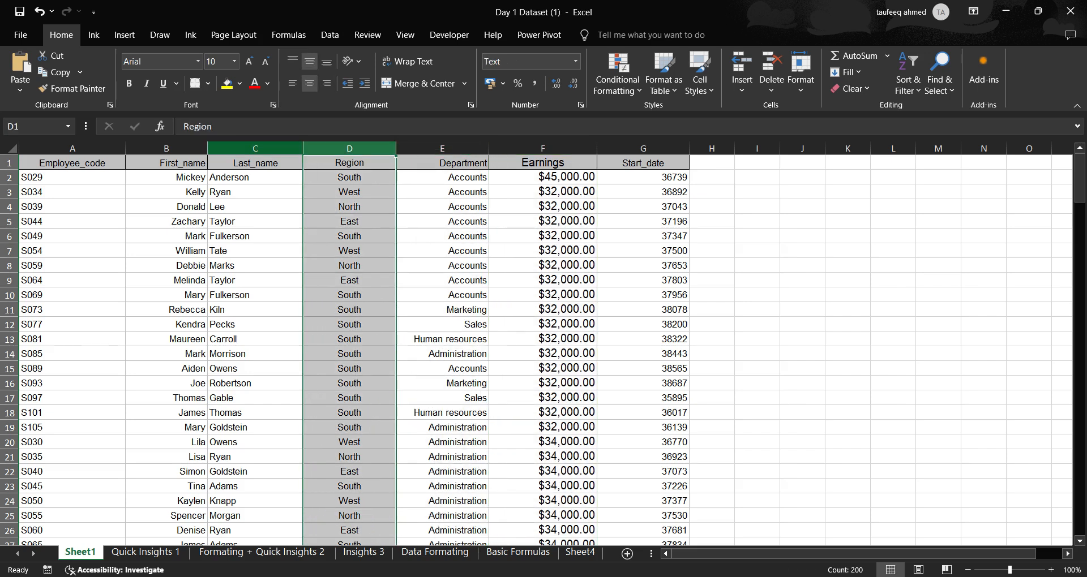
pyautogui.click(255, 148)
pyautogui.click(349, 149)
pyautogui.click(256, 148)
pyautogui.click(349, 149)
pyautogui.click(442, 148)
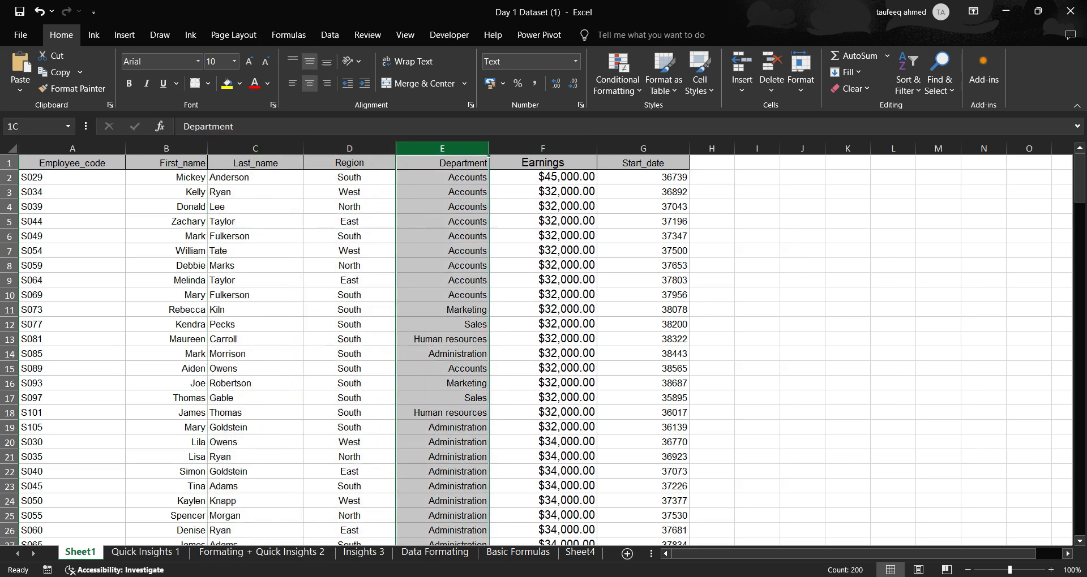
pyautogui.click(543, 148)
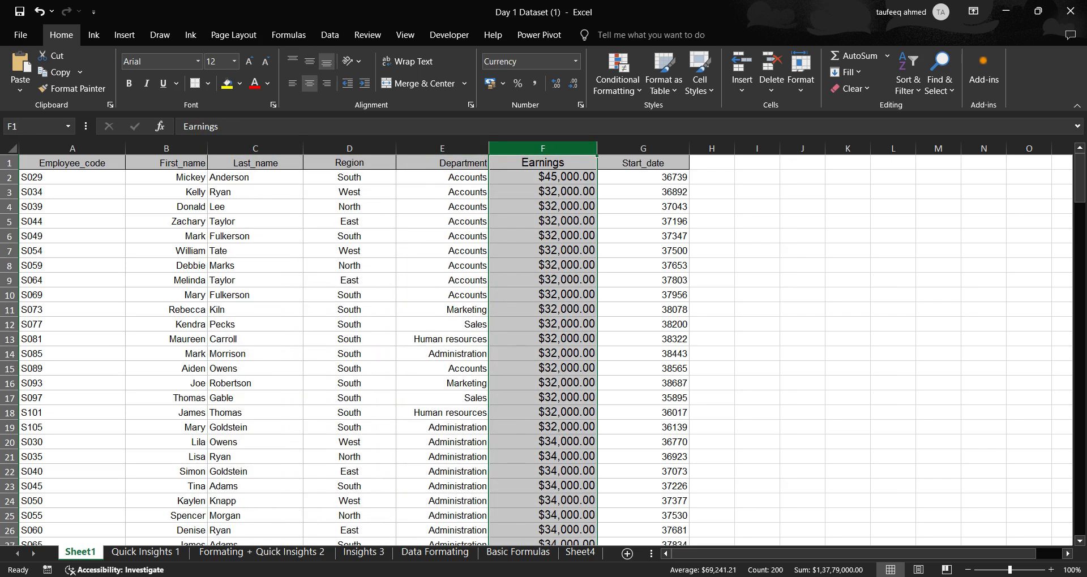
pyautogui.click(443, 148)
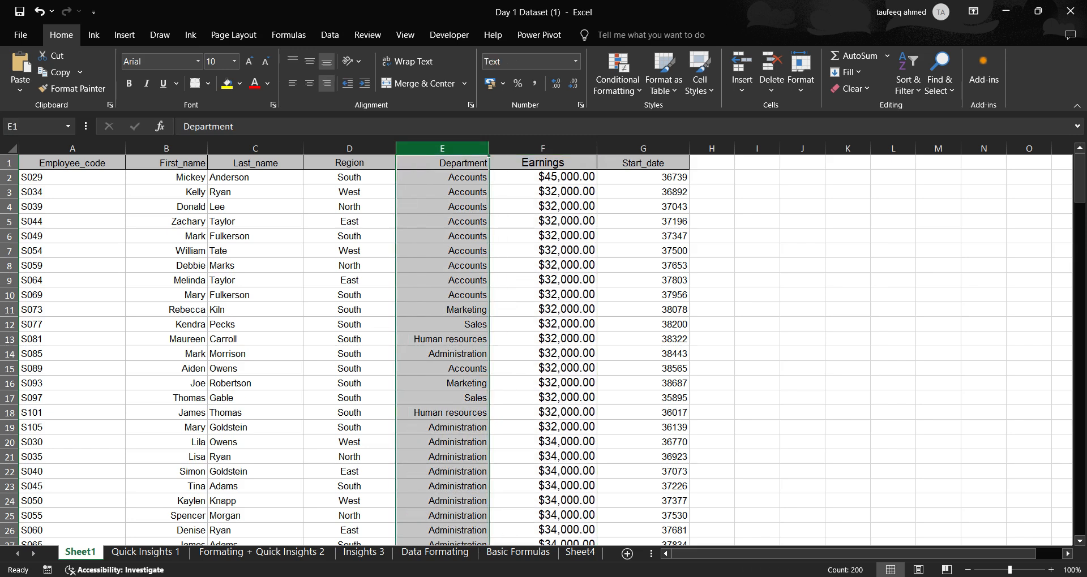
# Step: Compare the number formats of the Earnings, Employee_code and Department columns by selecting them in turn
pyautogui.click(543, 148)
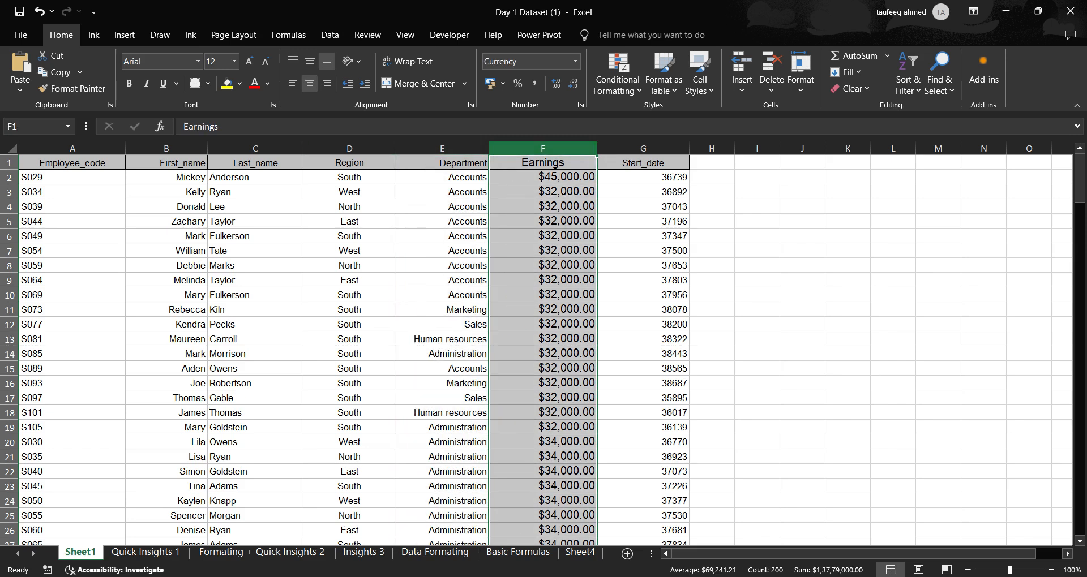
pyautogui.click(72, 148)
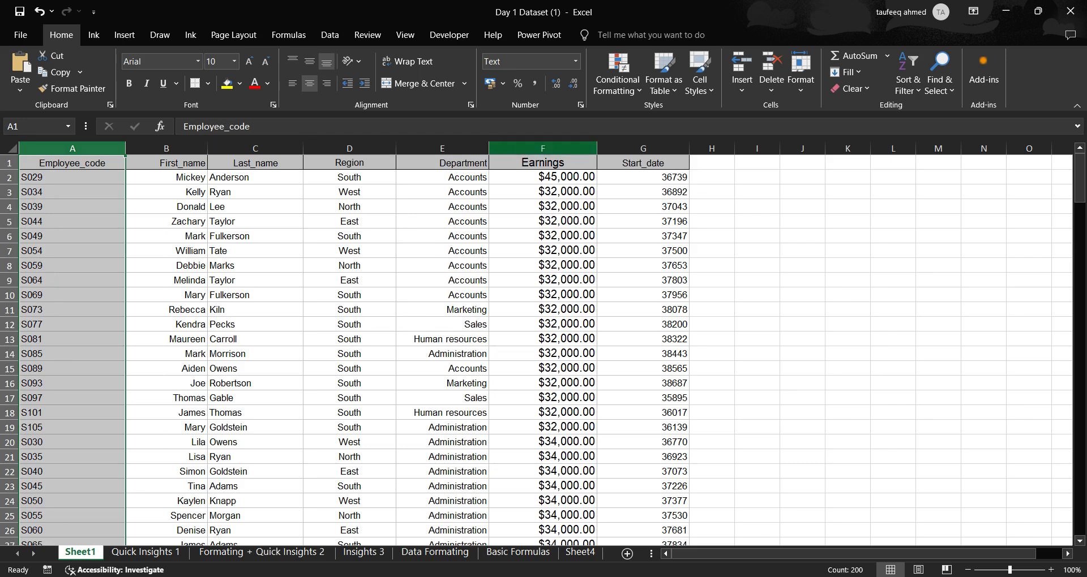
pyautogui.click(543, 149)
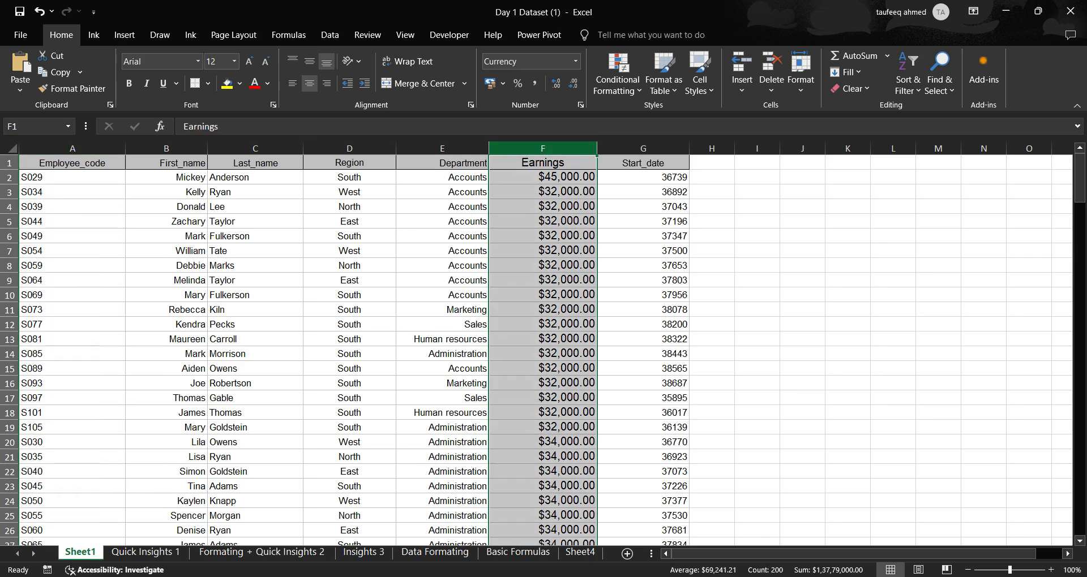
pyautogui.click(442, 149)
pyautogui.click(543, 148)
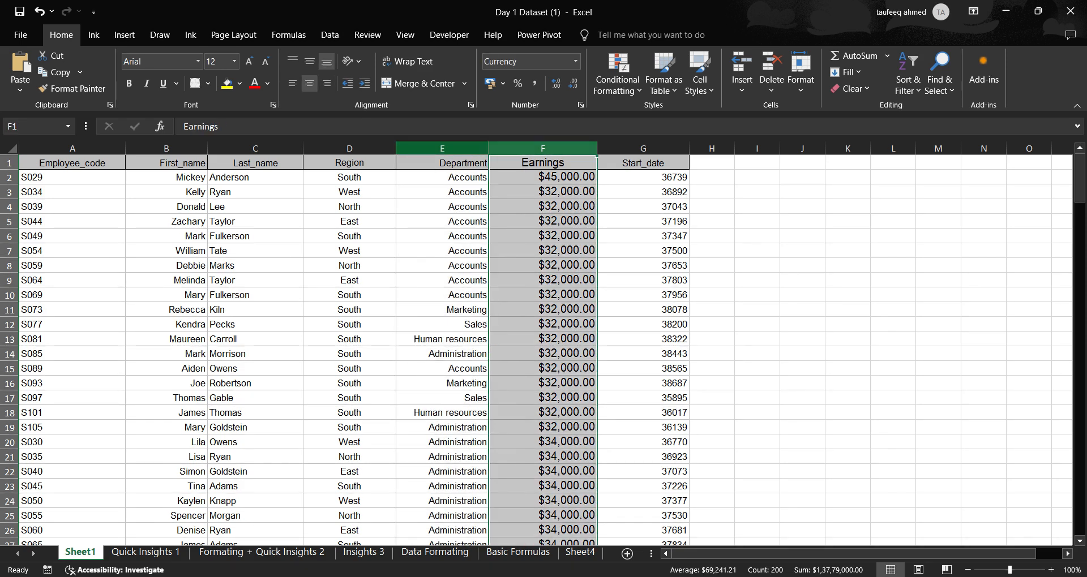
pyautogui.click(442, 149)
pyautogui.click(543, 148)
pyautogui.click(442, 149)
pyautogui.click(543, 148)
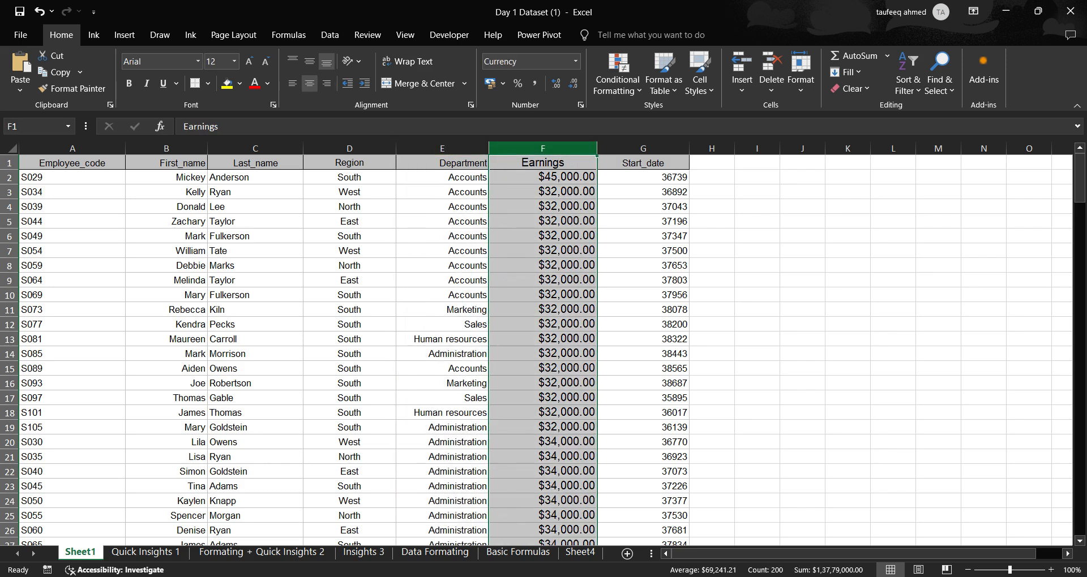
pyautogui.click(442, 148)
pyautogui.click(543, 148)
pyautogui.click(442, 148)
pyautogui.click(543, 148)
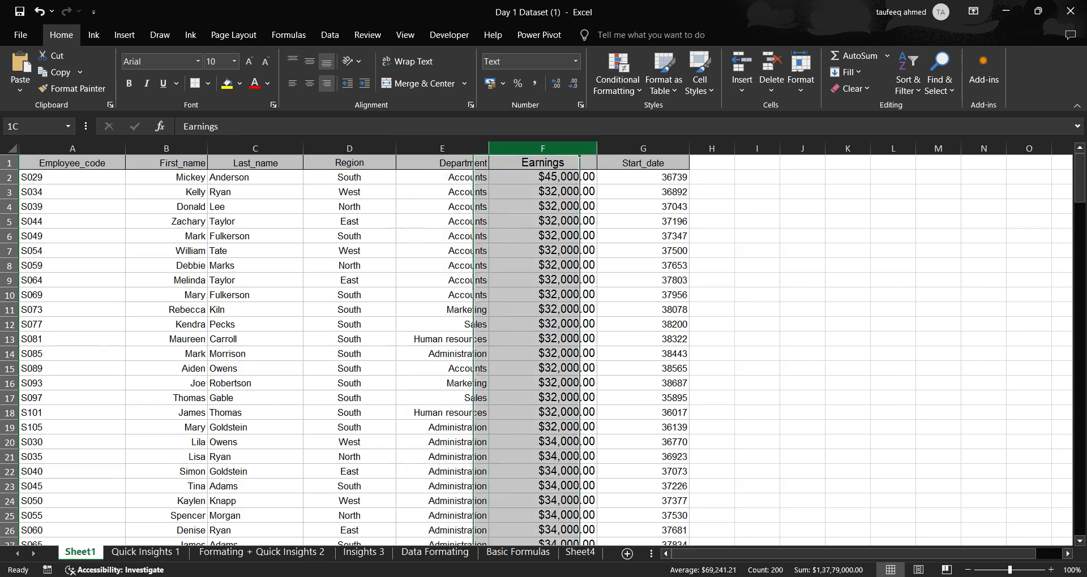
pyautogui.click(643, 148)
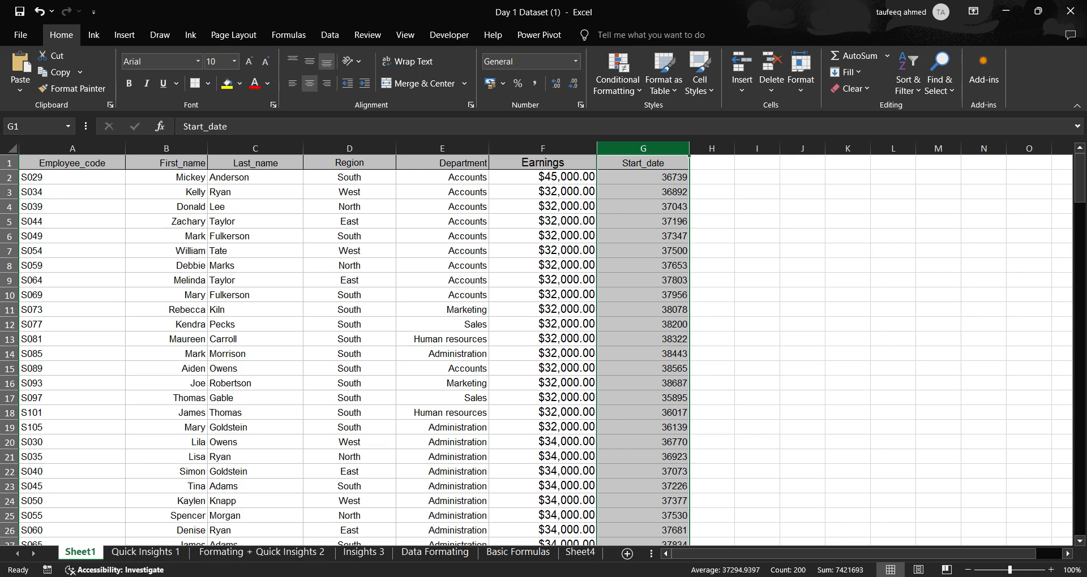
pyautogui.hotkey('alt', 'Tab')
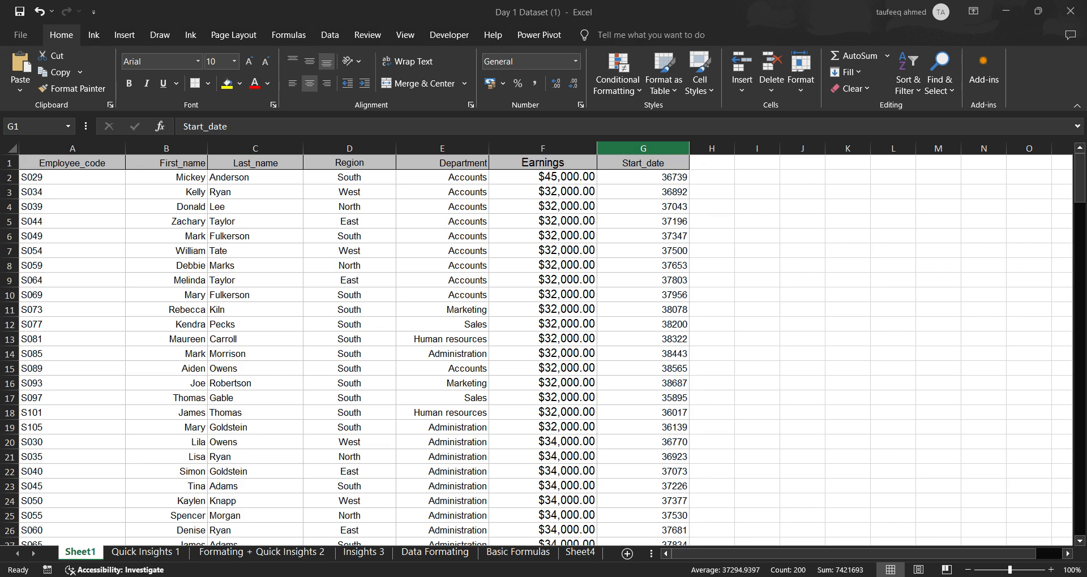
pyautogui.hotkey('alt', 'Tab')
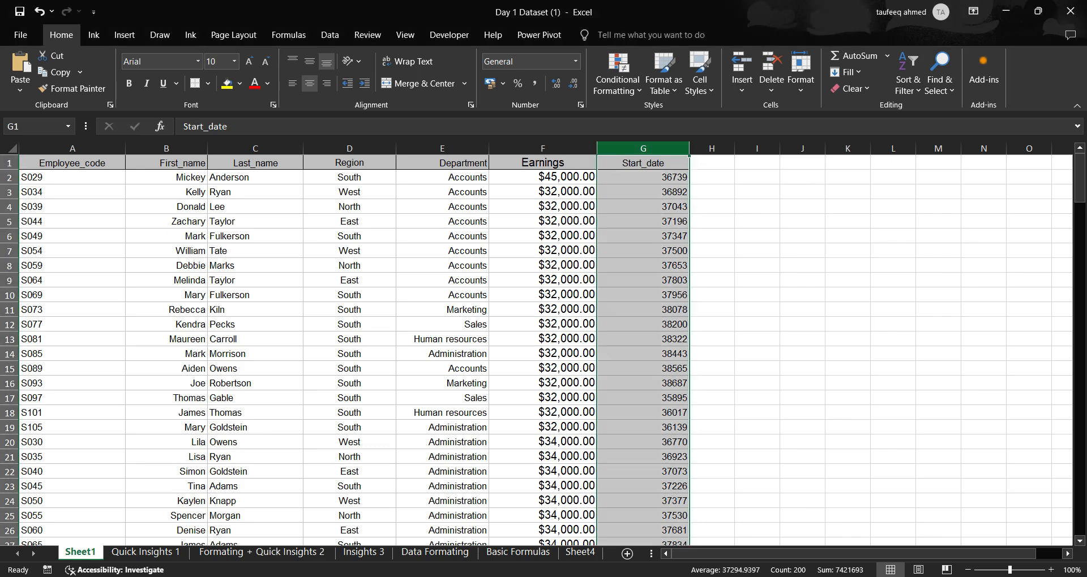
pyautogui.click(576, 61)
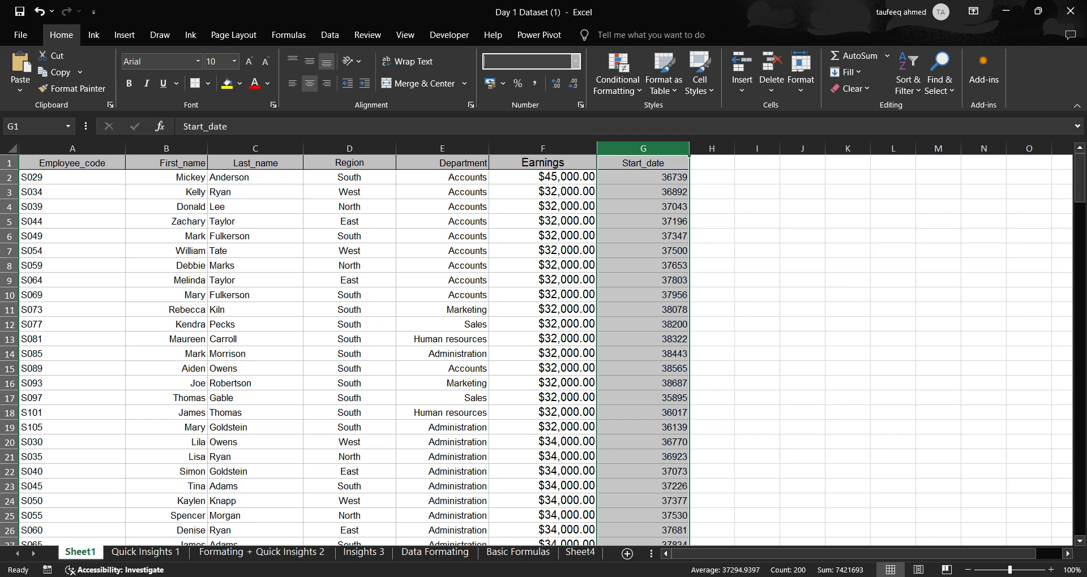
pyautogui.click(528, 420)
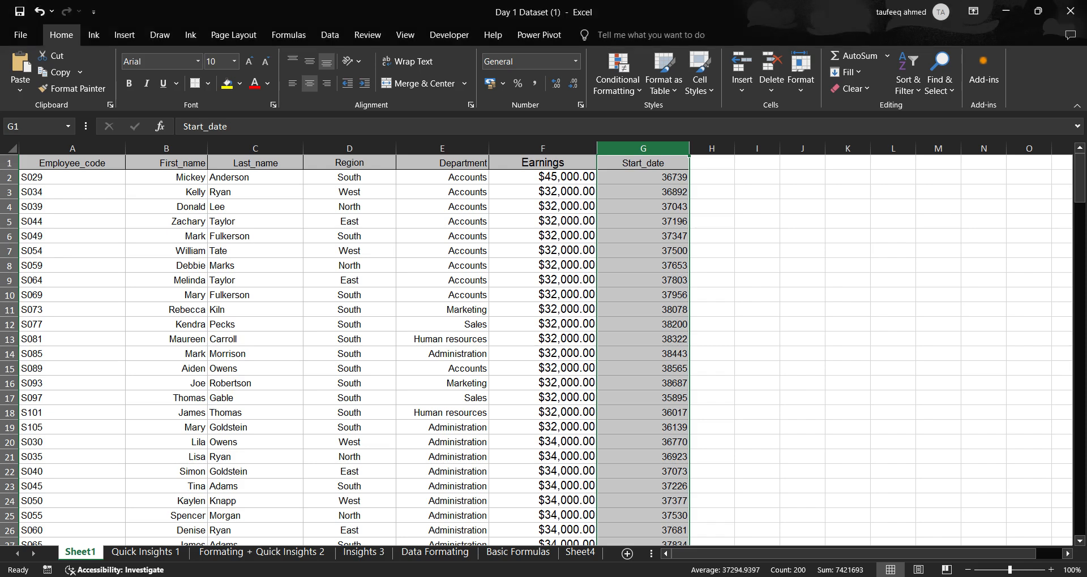
pyautogui.click(756, 339)
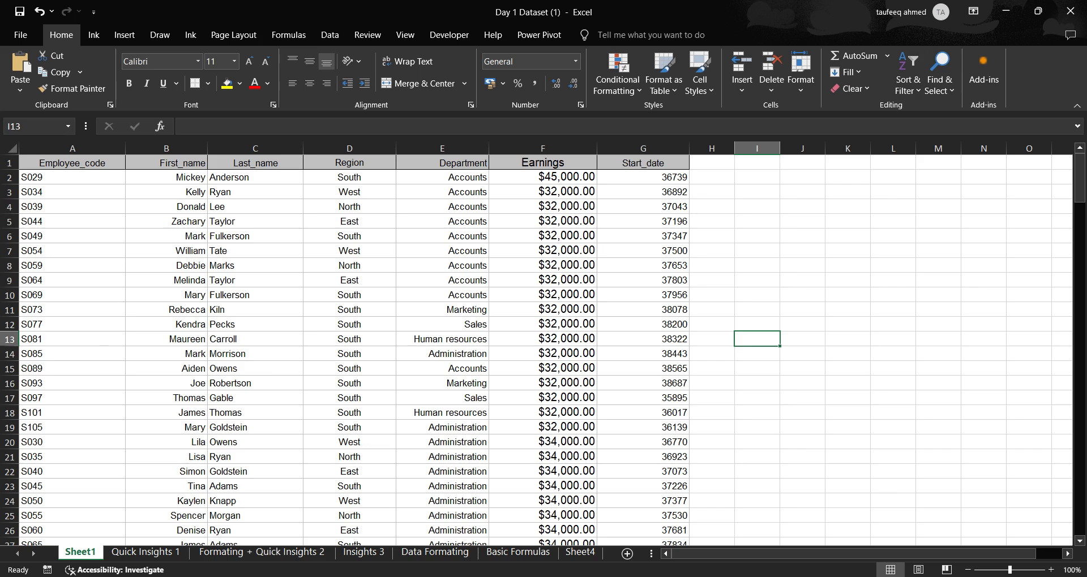
# Step: Apply the Date format to the entire Start_date column and deselect it
pyautogui.click(644, 149)
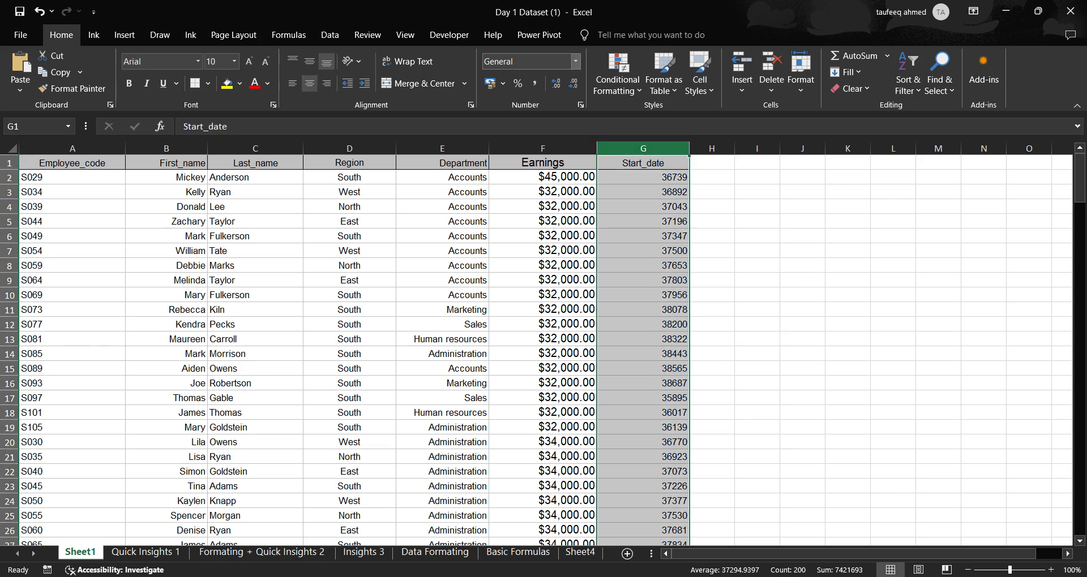
pyautogui.click(576, 62)
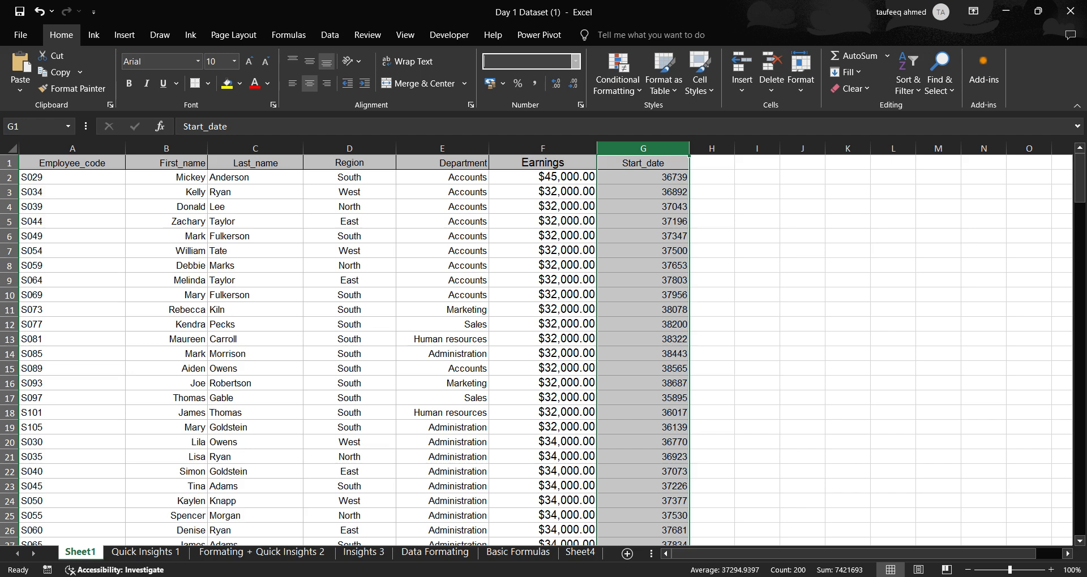
pyautogui.click(534, 400)
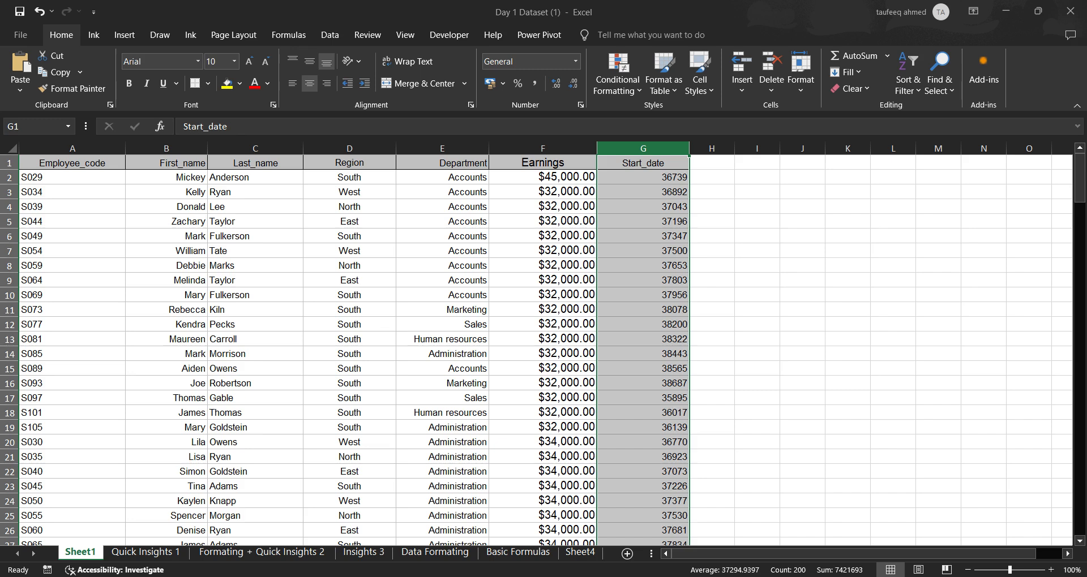
pyautogui.press('Return')
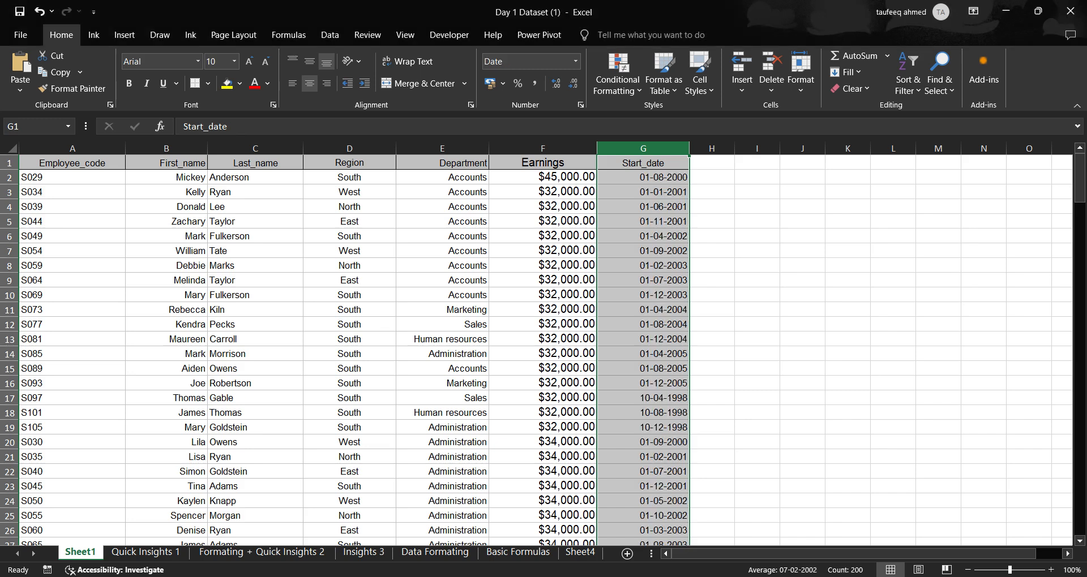
pyautogui.click(712, 251)
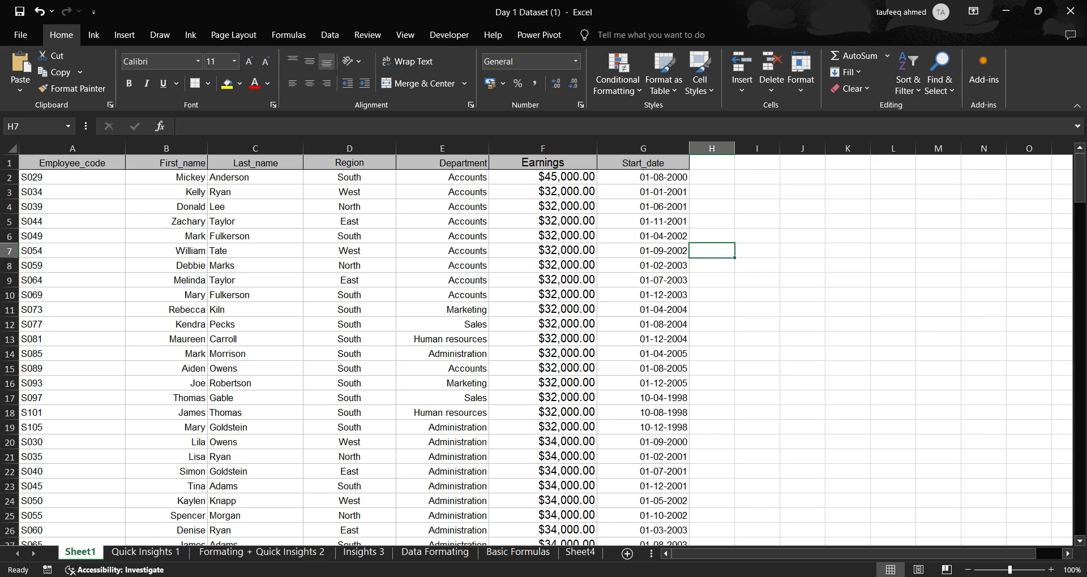
pyautogui.click(802, 295)
pyautogui.scroll(-20, 802, 295)
pyautogui.scroll(20, 802, 295)
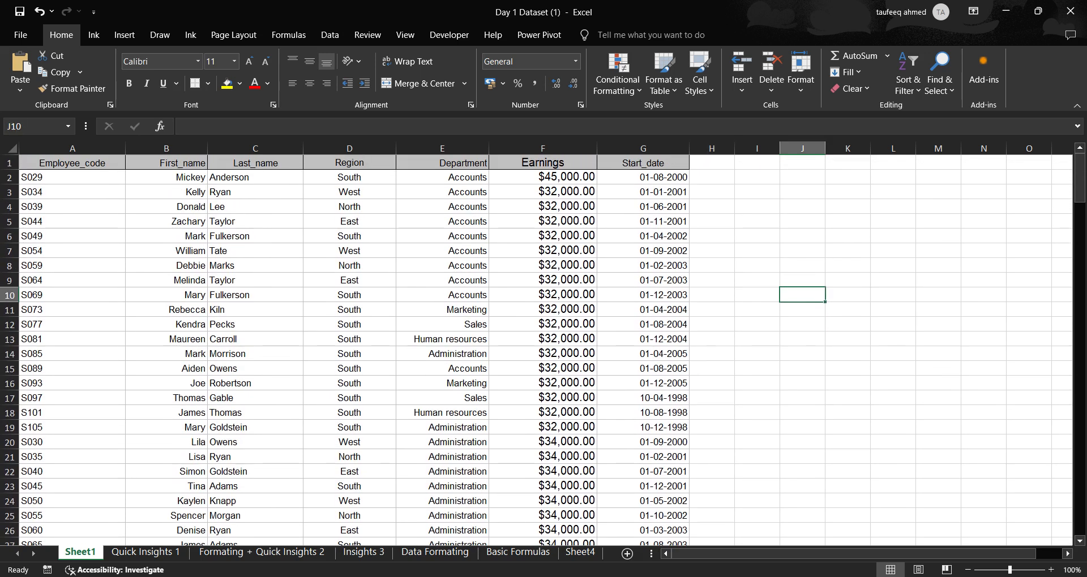
pyautogui.hotkey('alt', 'Tab')
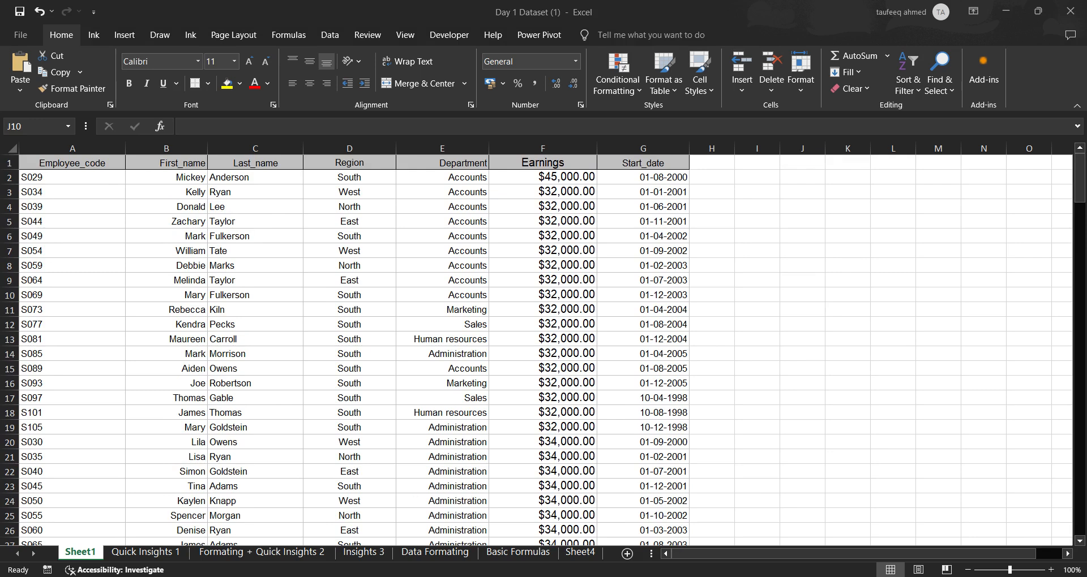
pyautogui.hotkey('alt', 'Tab')
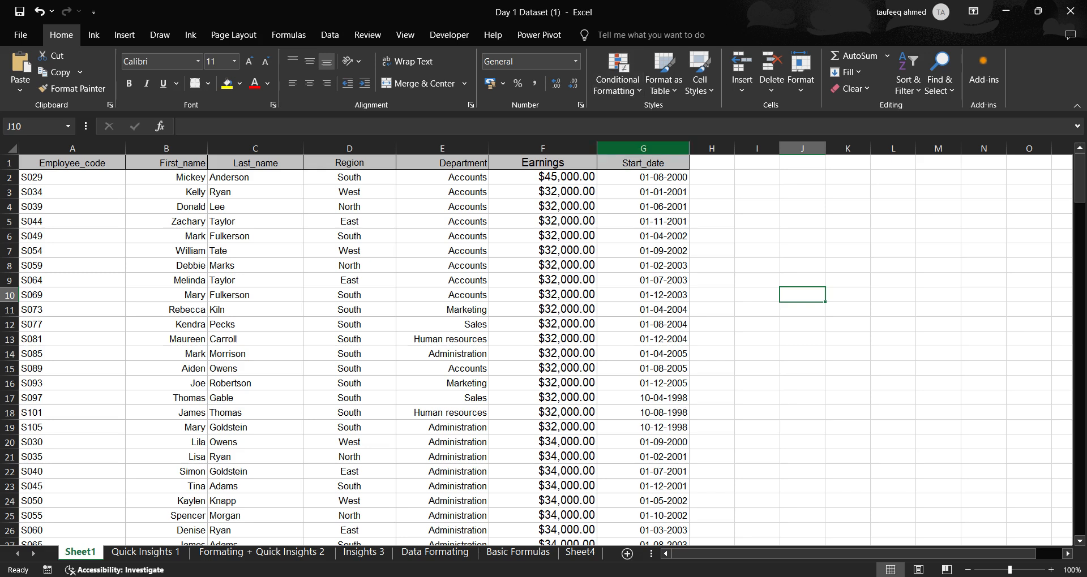
# Step: Check the number formats of the Start_date column, a Last_name cell, and the Employee_code and Start_date header cells
pyautogui.click(643, 148)
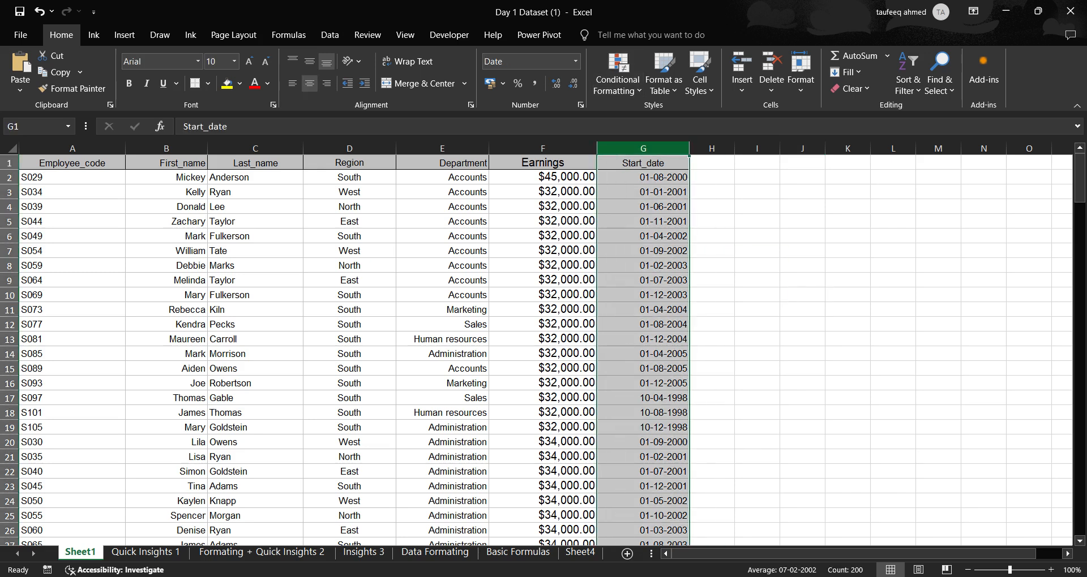
pyautogui.click(756, 206)
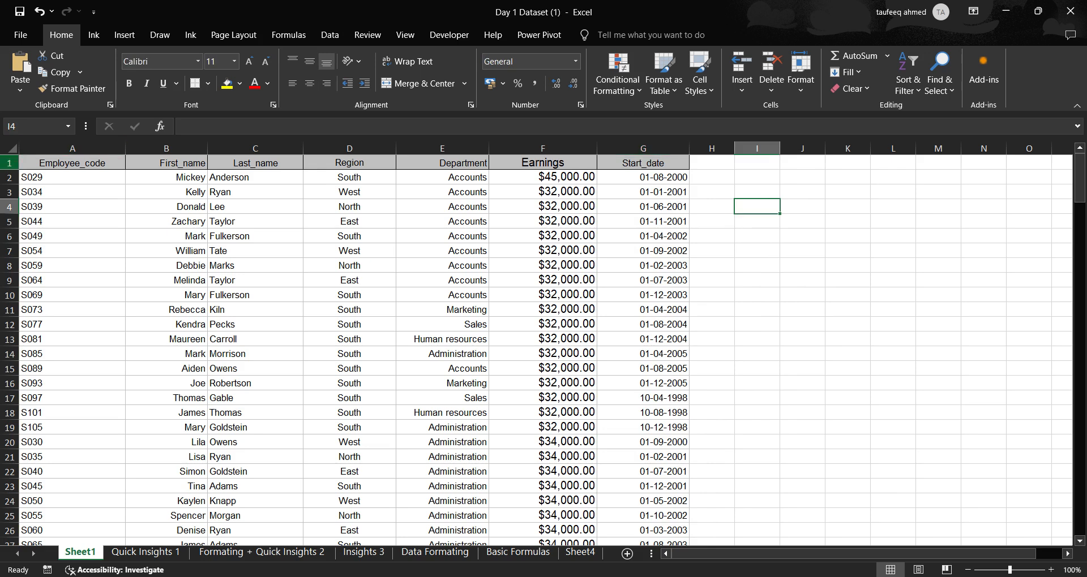
pyautogui.click(9, 163)
pyautogui.click(256, 236)
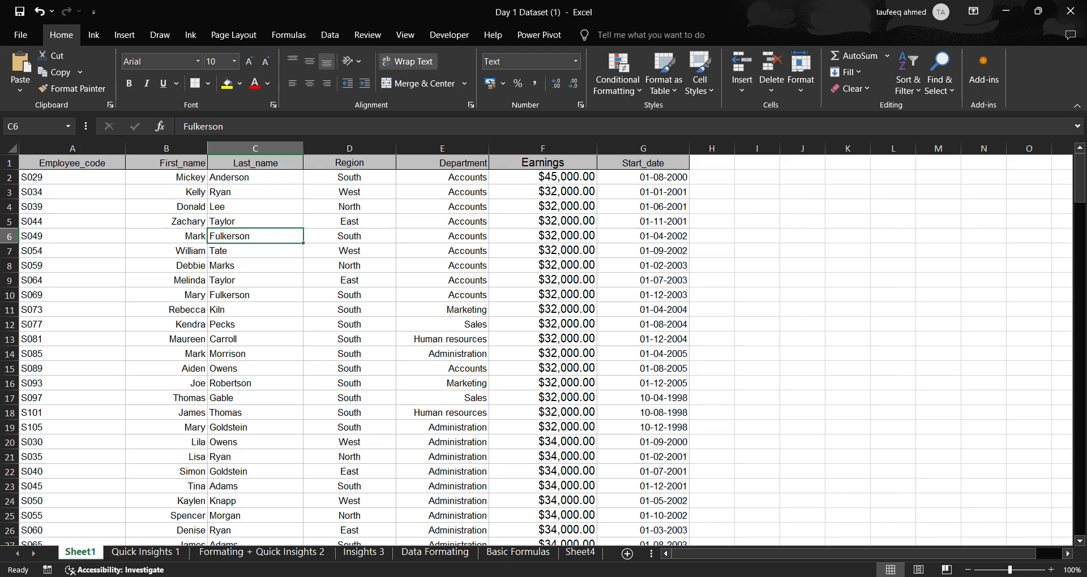
pyautogui.click(73, 163)
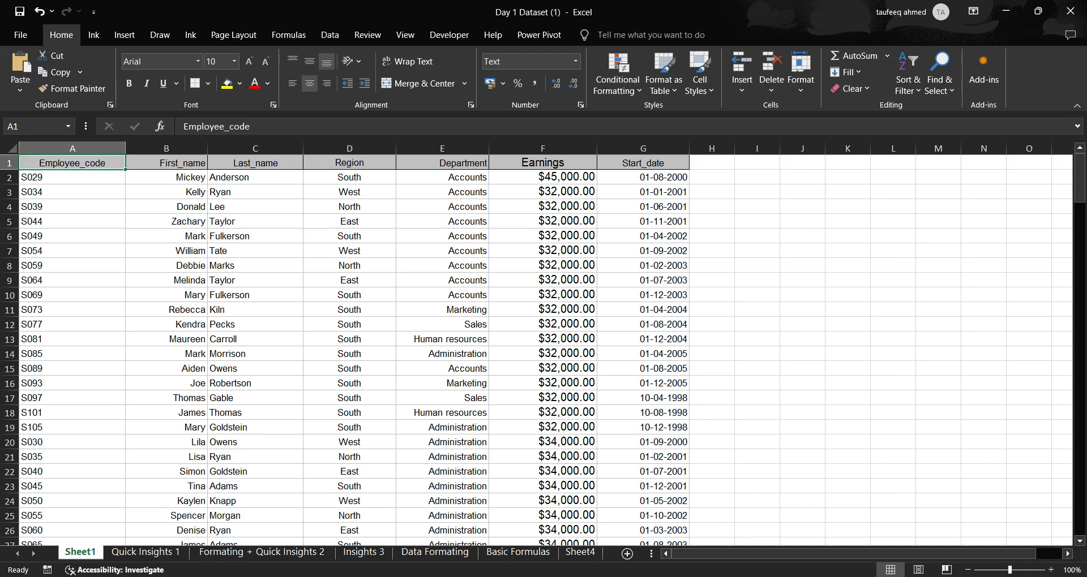
pyautogui.click(643, 163)
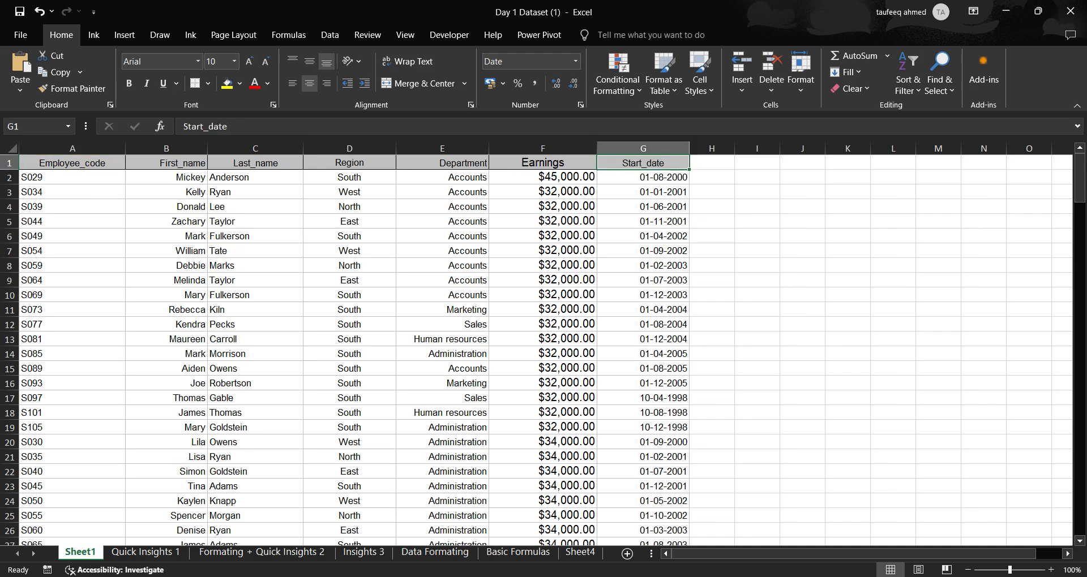
pyautogui.click(576, 61)
pyautogui.press('Escape')
pyautogui.click(643, 222)
pyautogui.click(757, 236)
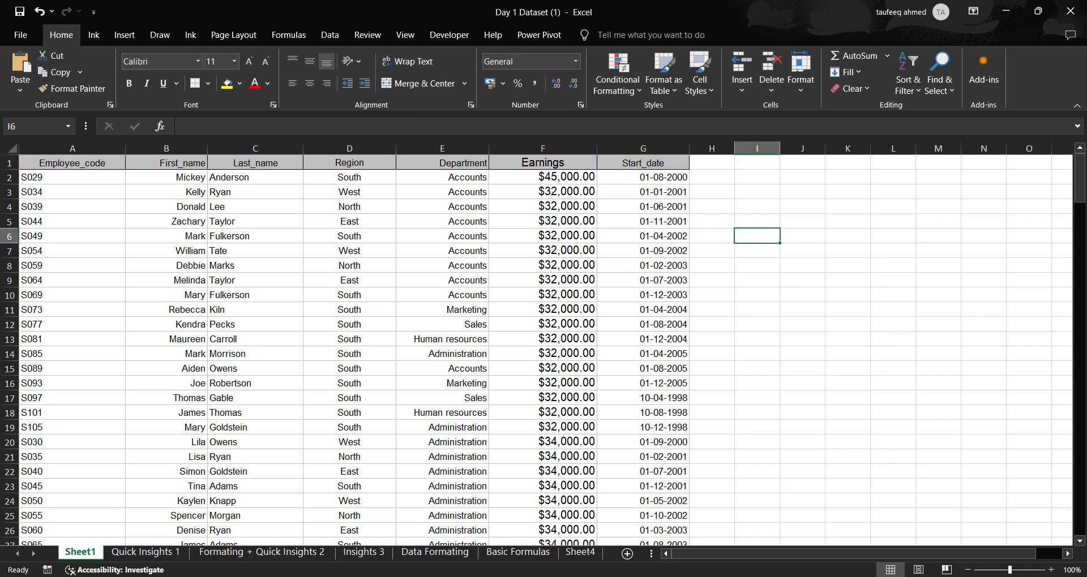
# Step: Review the formatted table by selecting the Employee_code column, all columns from Employee_code through Start_date, and the Region column
pyautogui.click(72, 148)
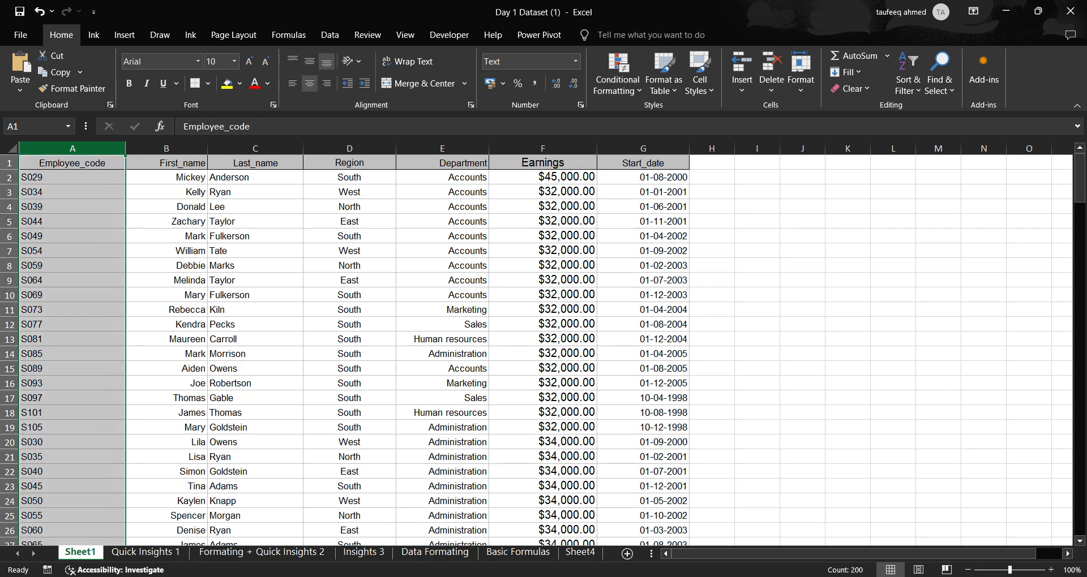
pyautogui.click(712, 221)
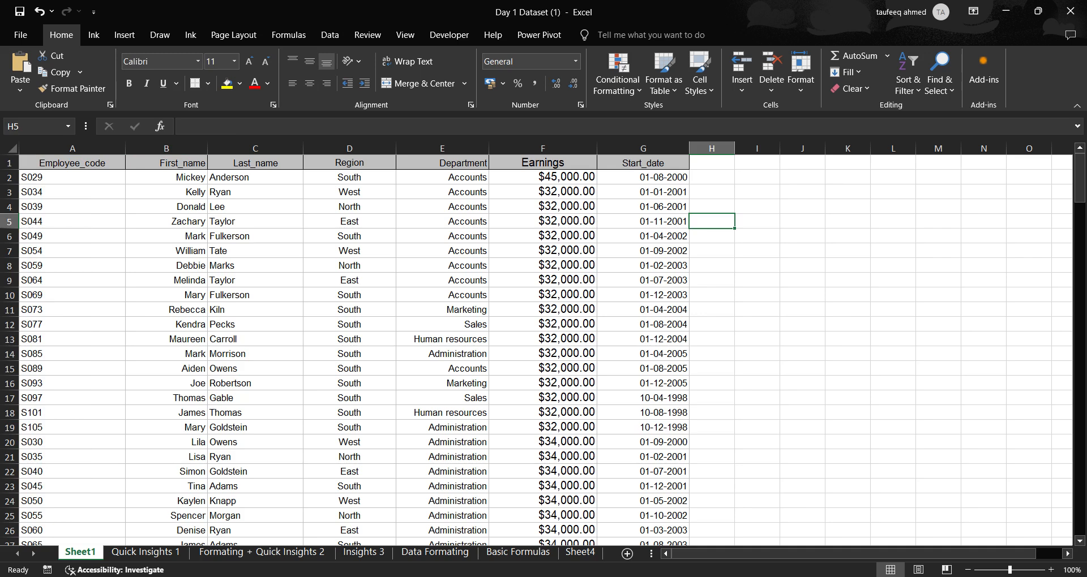
pyautogui.click(73, 149)
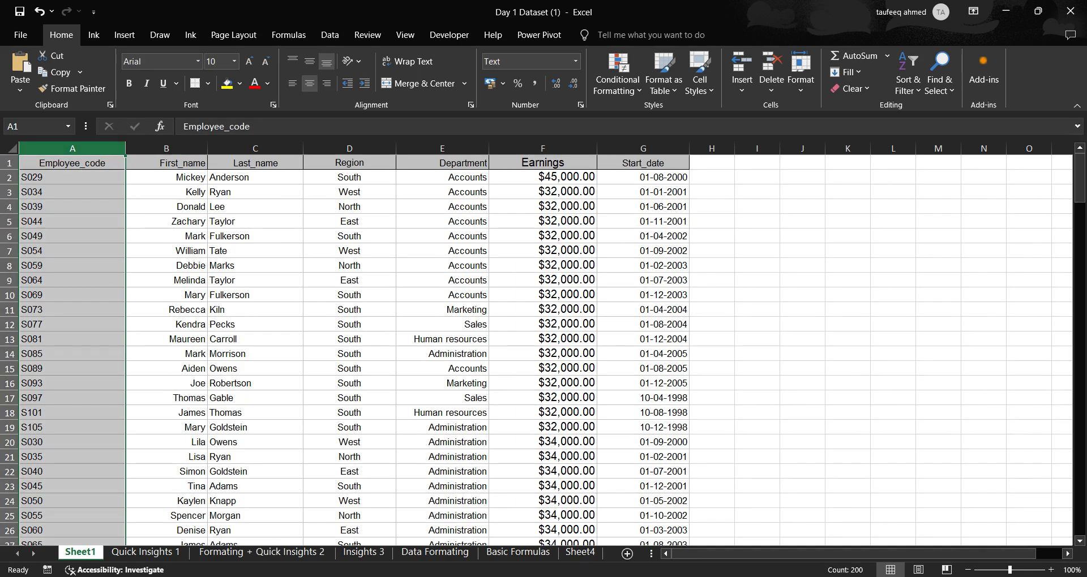
pyautogui.click(166, 206)
pyautogui.moveTo(73, 149); pyautogui.dragTo(643, 148)
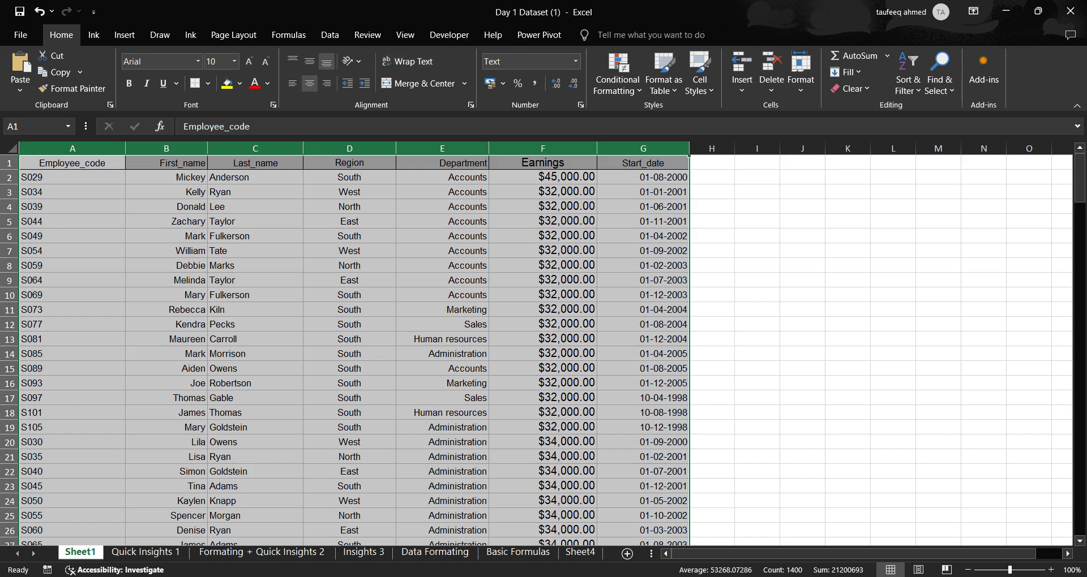
pyautogui.click(712, 192)
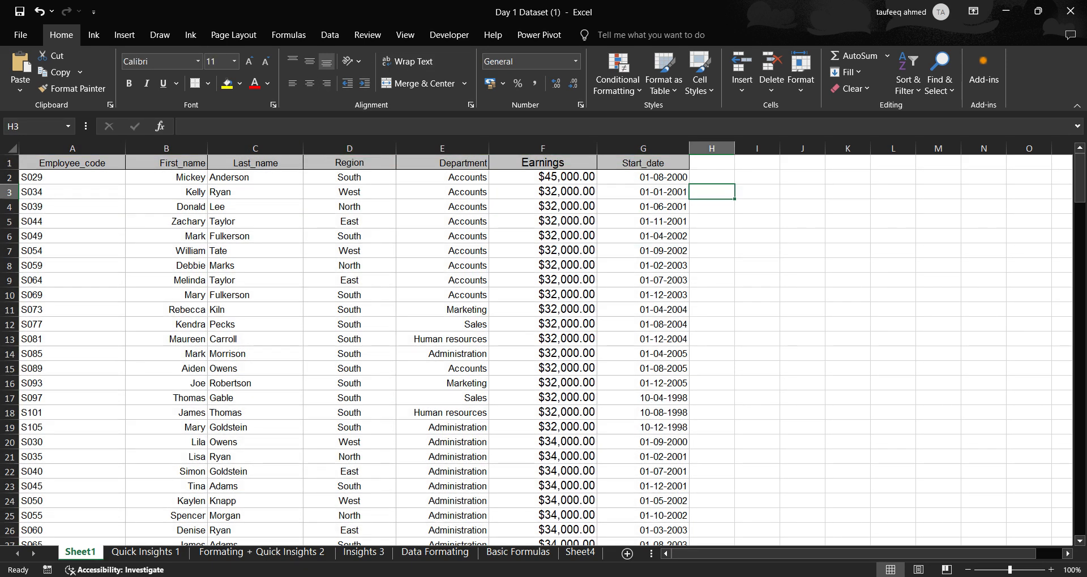
pyautogui.click(349, 149)
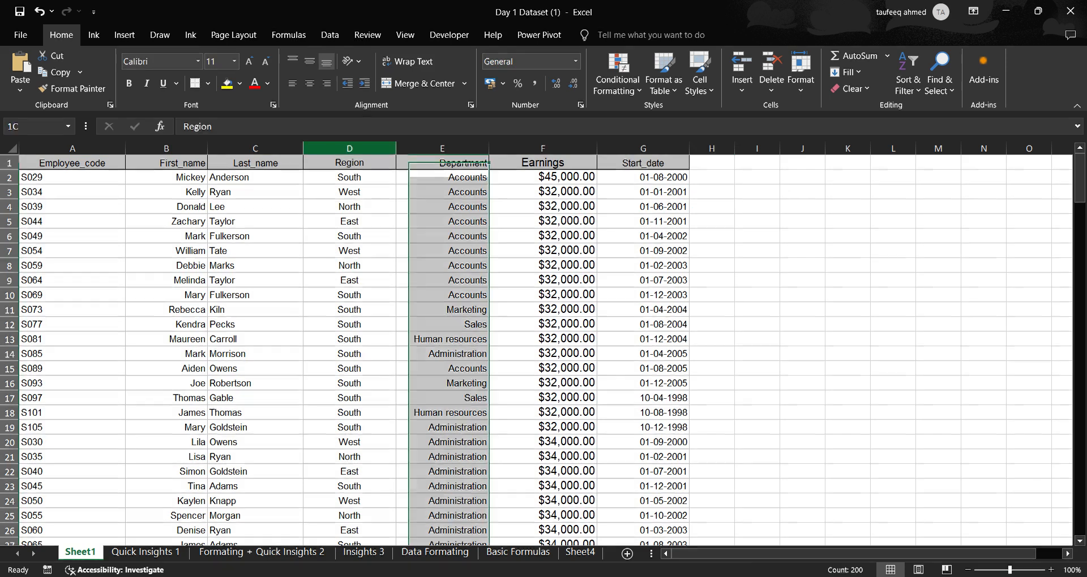
# Step: Reduce the font size of the entire Earnings column to 10
pyautogui.click(543, 148)
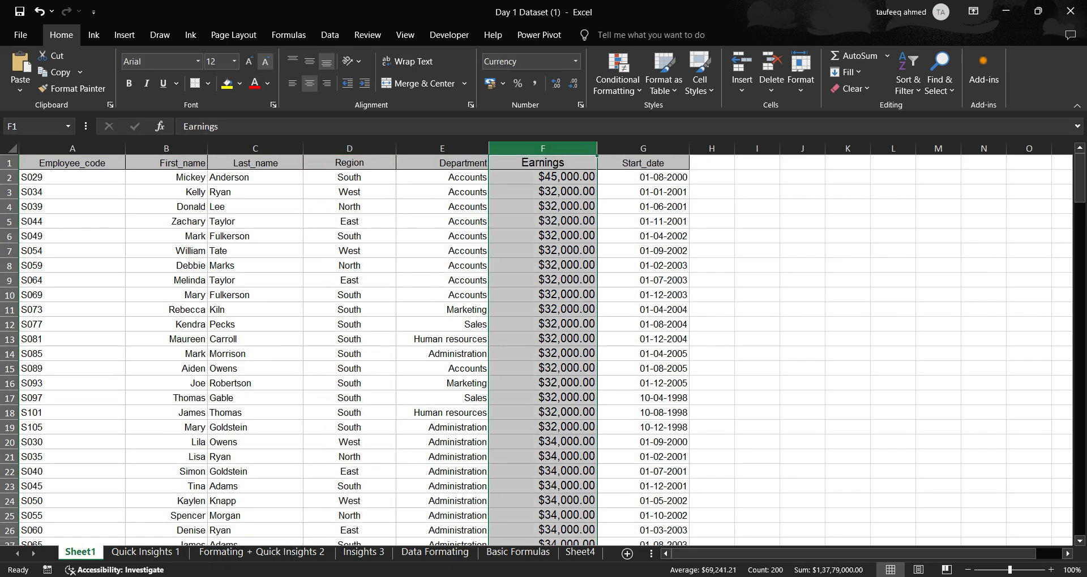
pyautogui.click(265, 62)
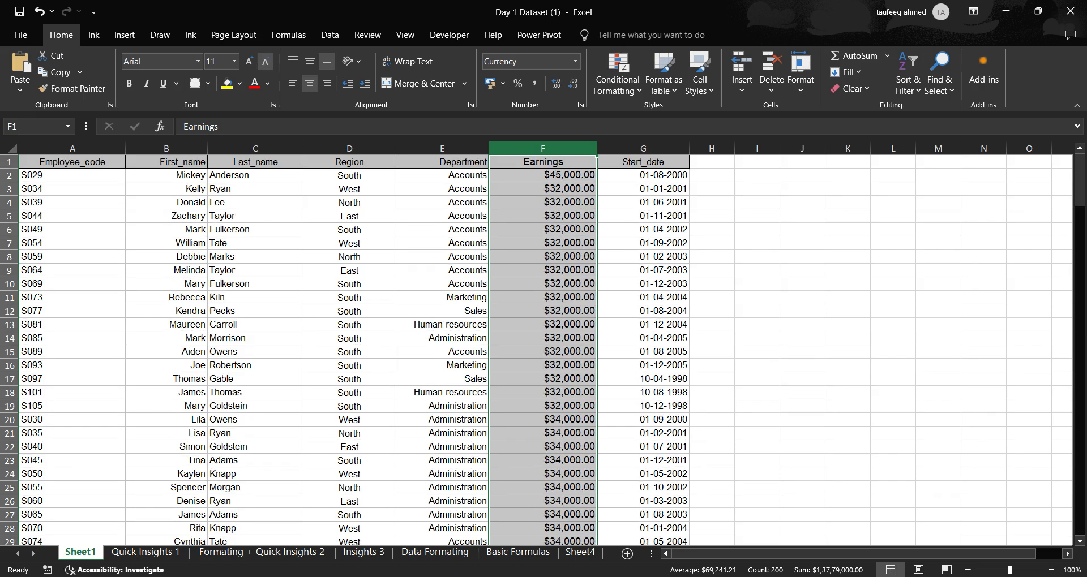
pyautogui.click(264, 62)
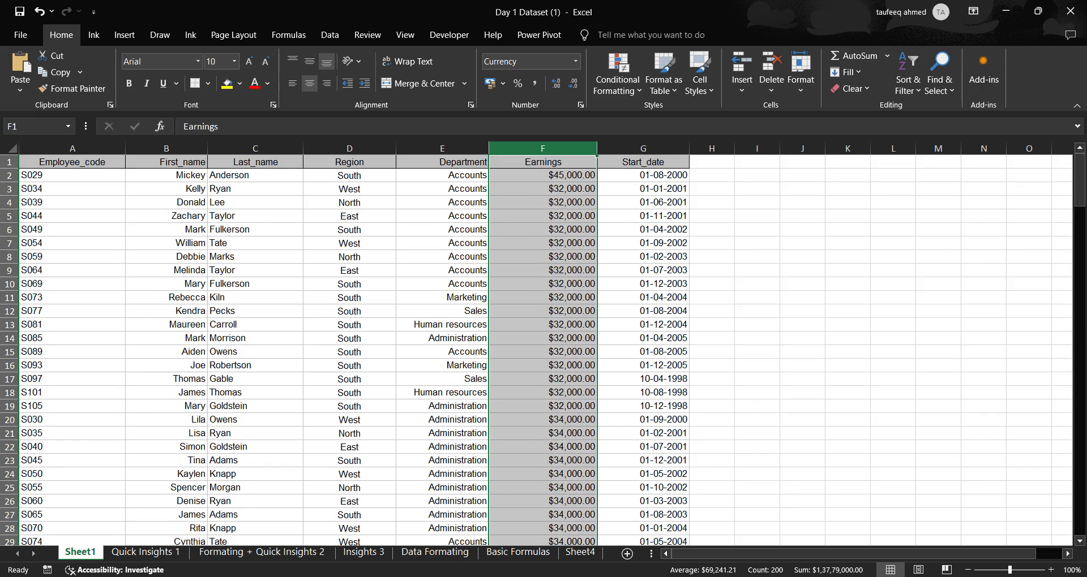
pyautogui.click(711, 243)
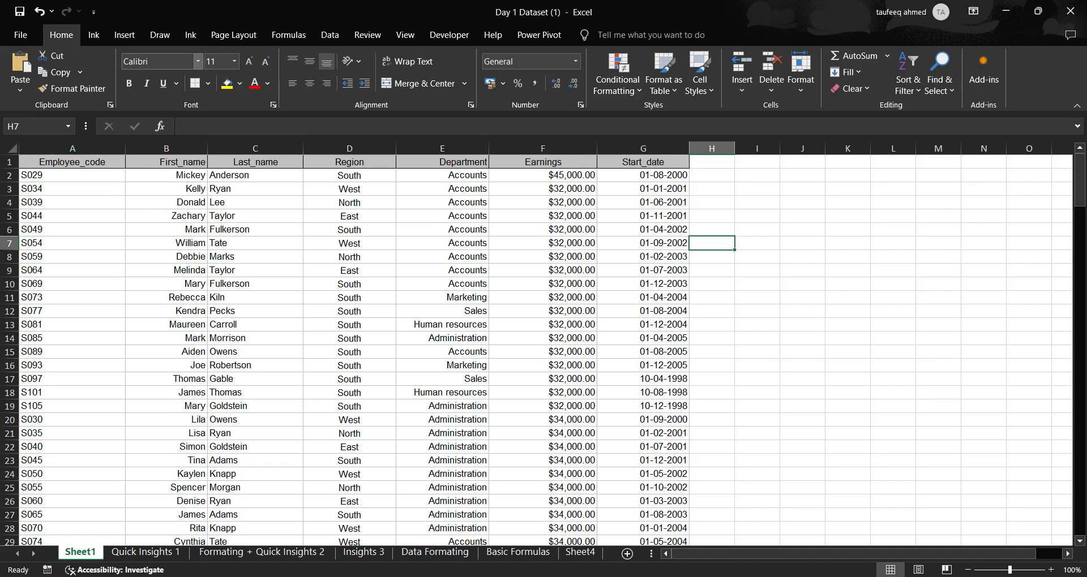
pyautogui.click(198, 61)
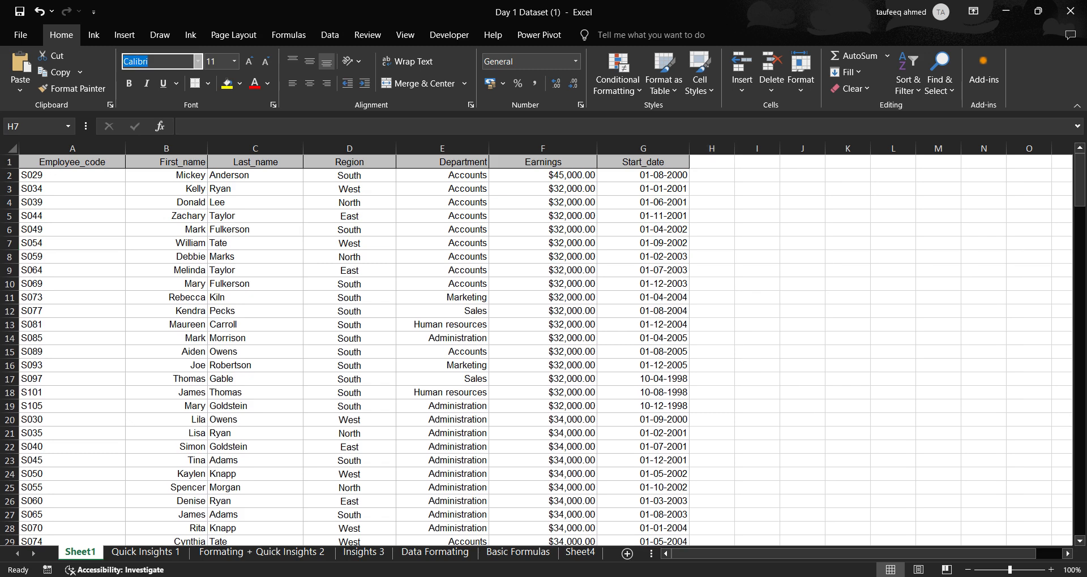
pyautogui.press('Escape')
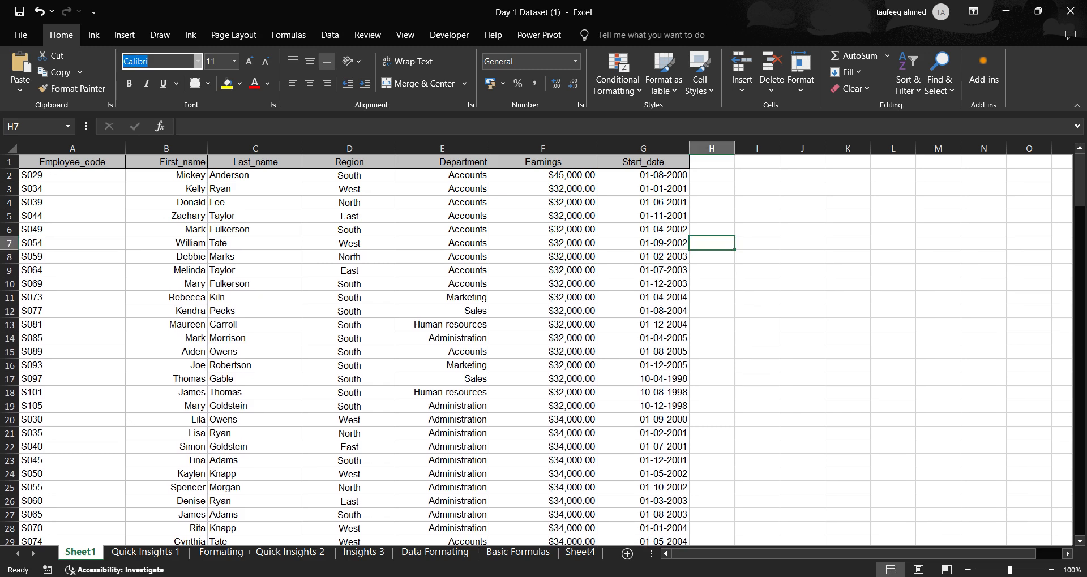
pyautogui.click(234, 61)
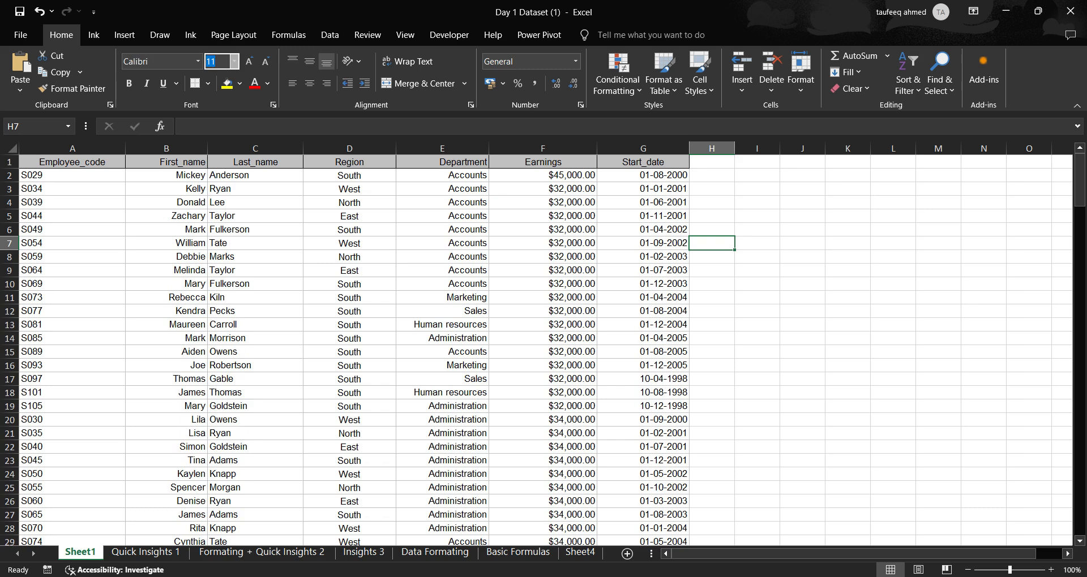
pyautogui.press('Escape')
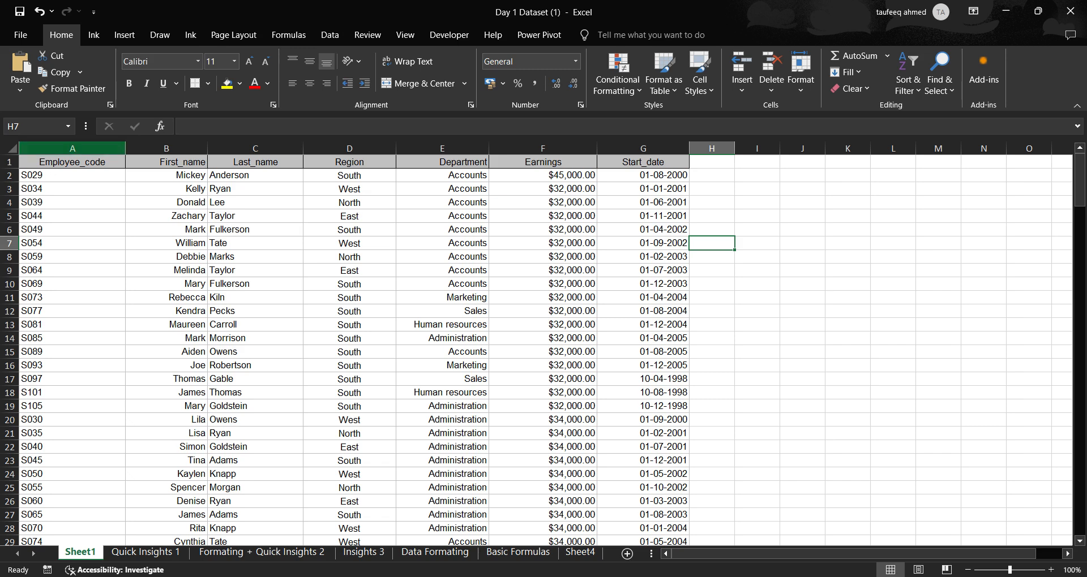
# Step: Left-align all table columns from Employee_code through Start_date
pyautogui.click(165, 149)
pyautogui.click(350, 243)
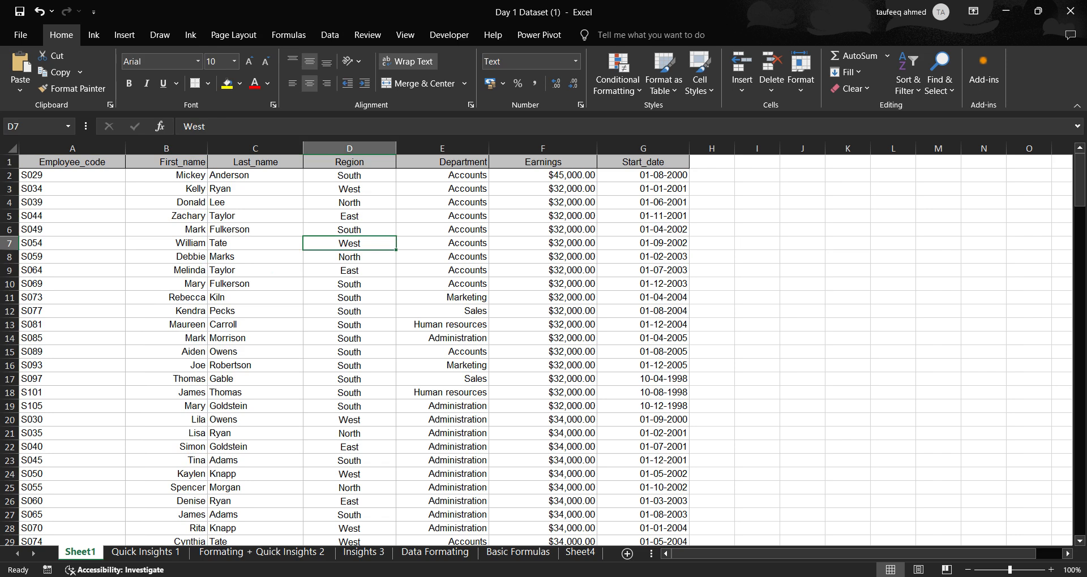
pyautogui.moveTo(72, 148); pyautogui.dragTo(643, 148)
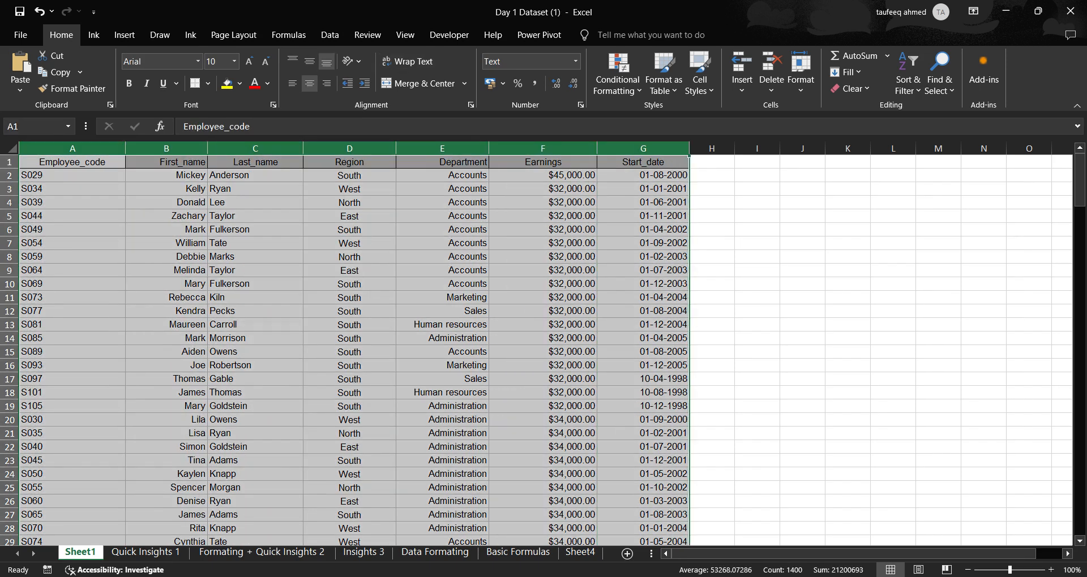
pyautogui.click(292, 83)
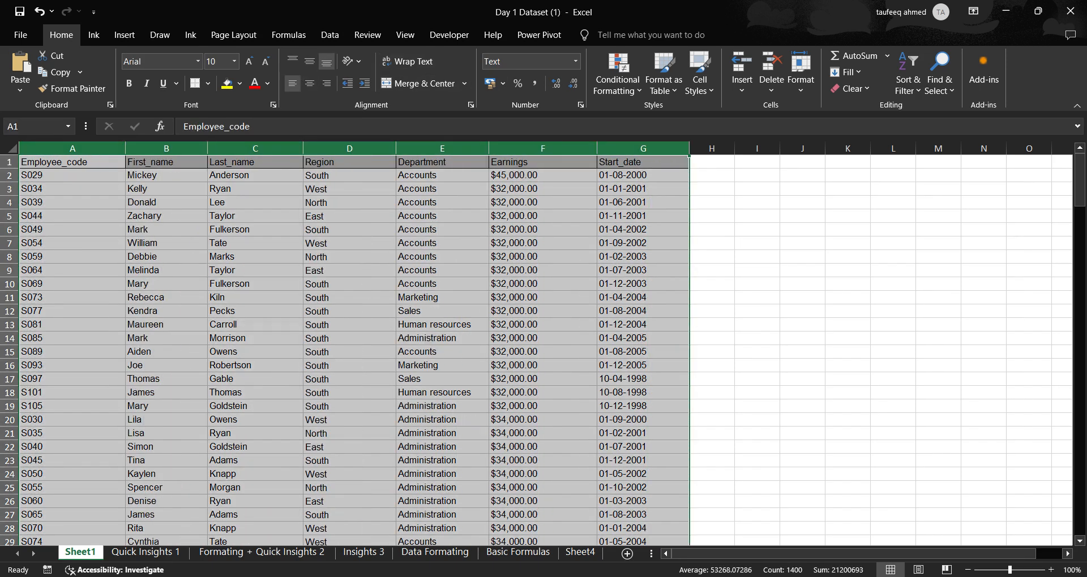
# Step: Center the contents of the Earnings and Start_date columns horizontally and deselect them
pyautogui.click(542, 148)
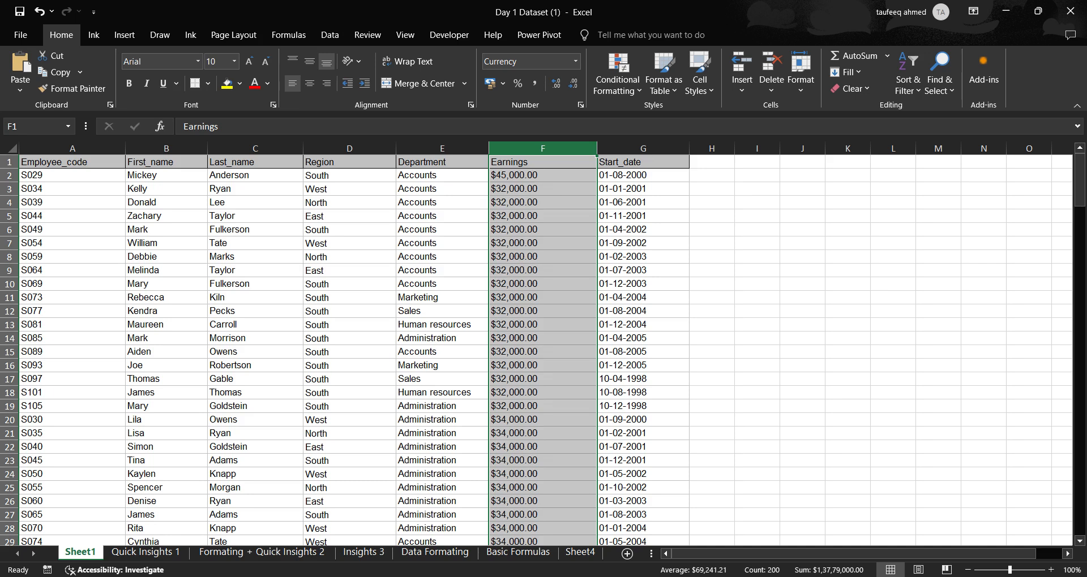
pyautogui.click(349, 325)
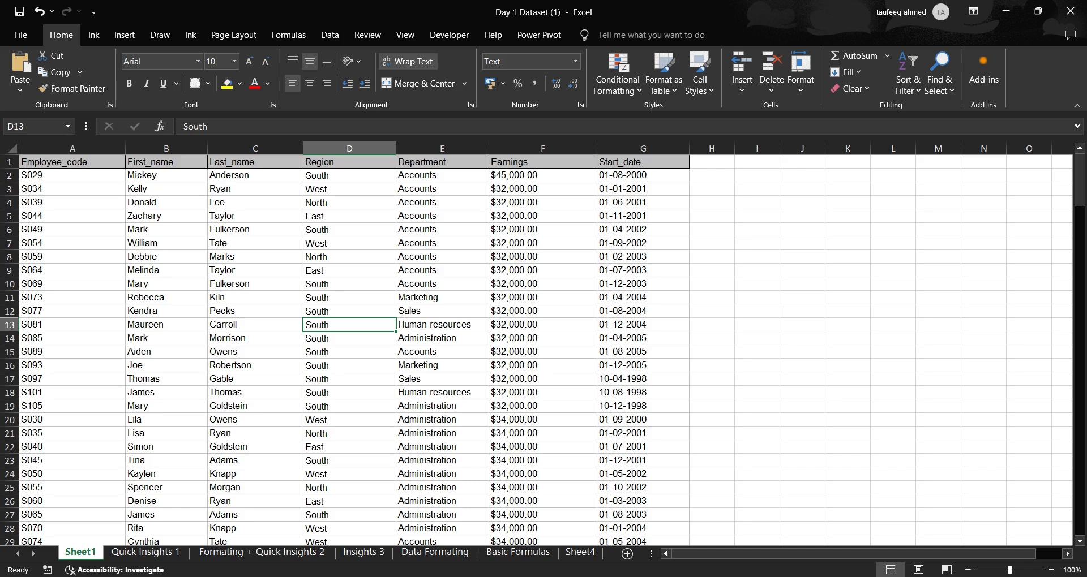
pyautogui.moveTo(543, 148); pyautogui.dragTo(643, 148)
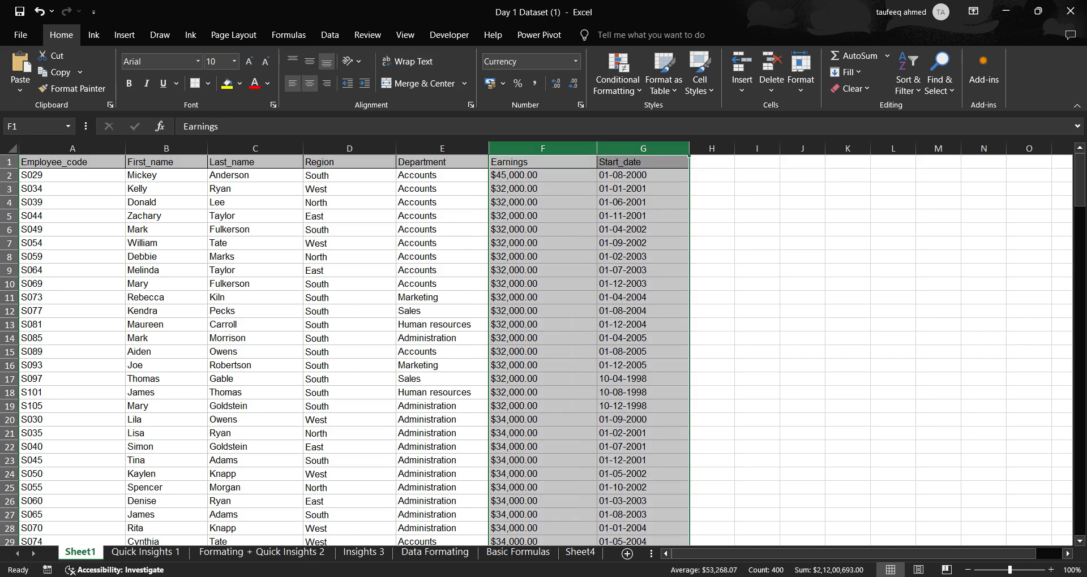
pyautogui.click(309, 83)
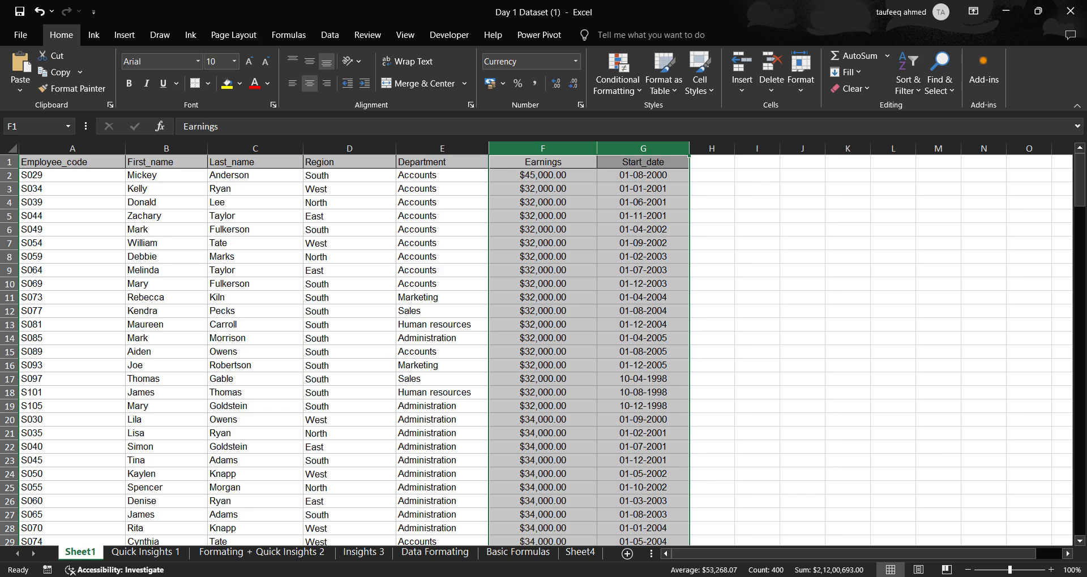
pyautogui.click(711, 257)
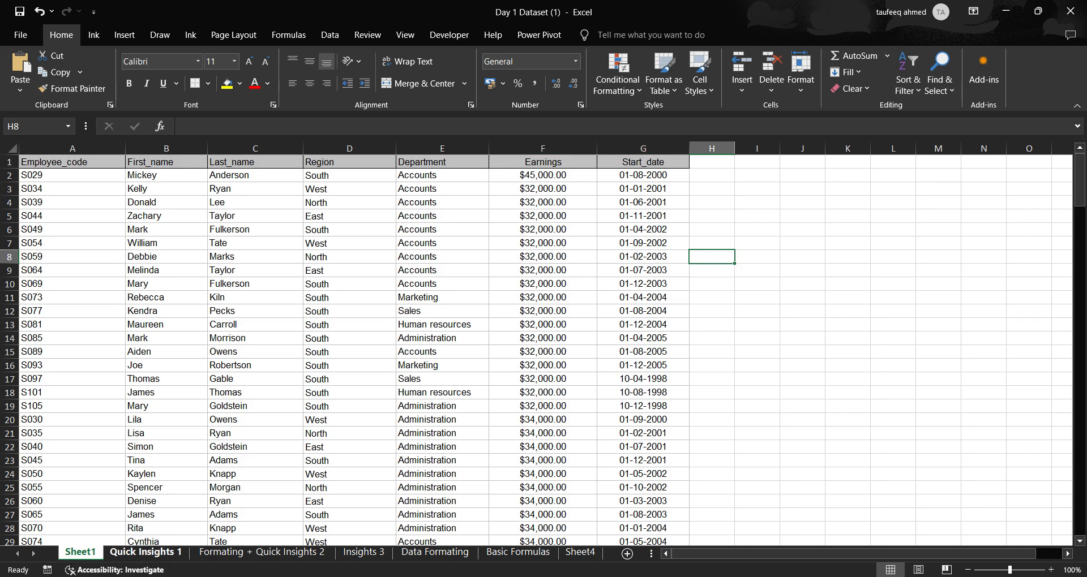
# Step: Open the Quick Insights 1 sheet and examine the Sample Super Store Dataset columns from Order Date through Order Priority
pyautogui.click(146, 553)
pyautogui.click(79, 552)
pyautogui.click(146, 552)
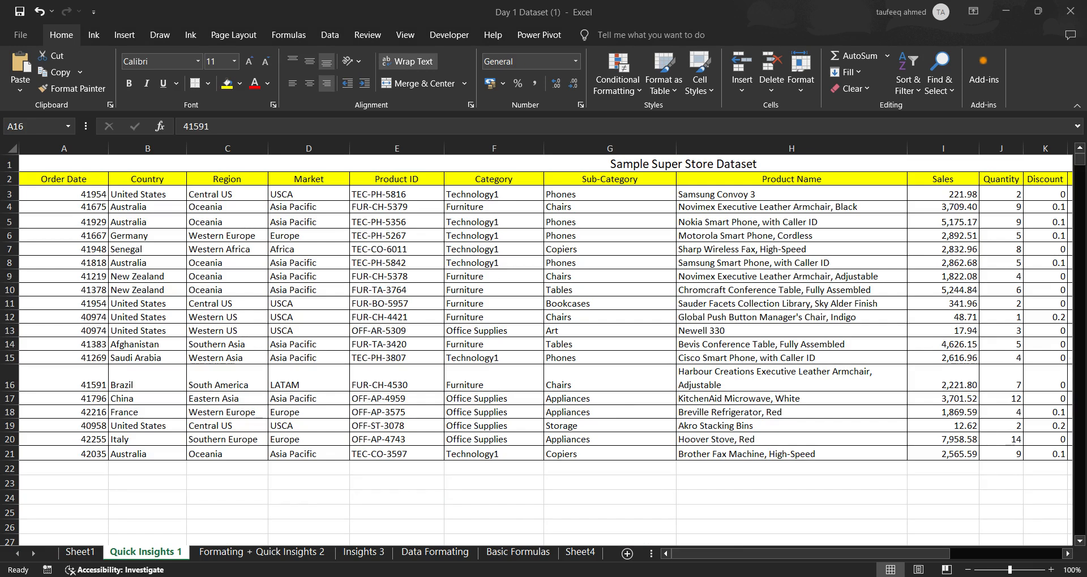
pyautogui.hotkey('alt', 'Tab')
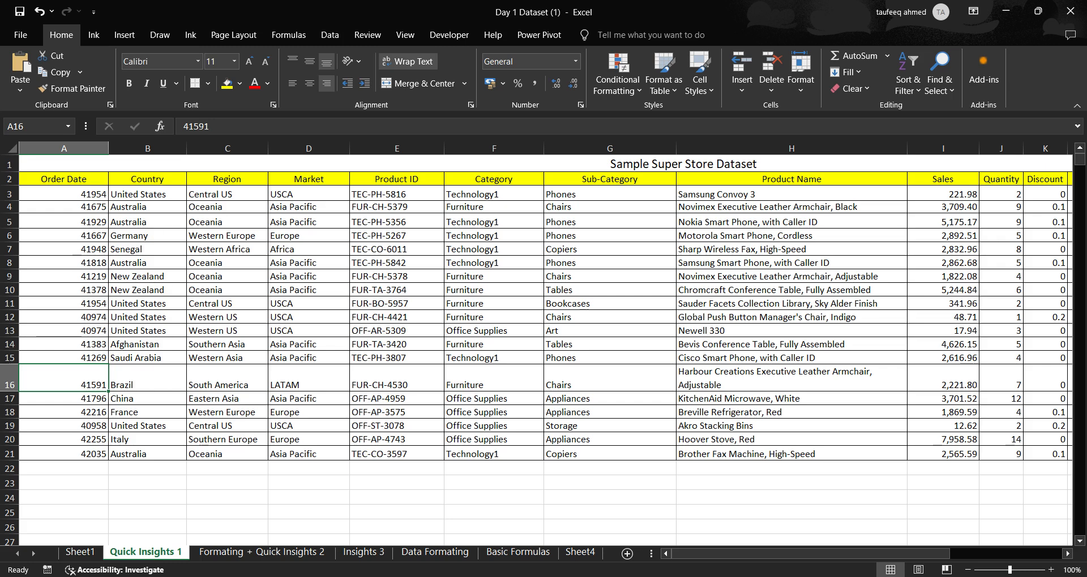
pyautogui.hotkey('alt', 'Tab')
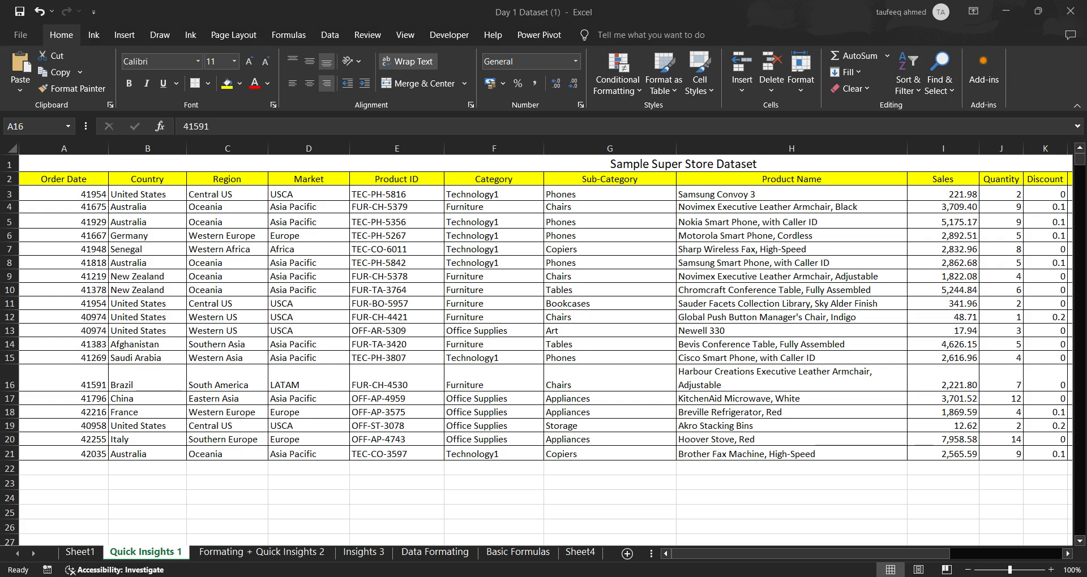
pyautogui.hotkey('alt', 'Tab')
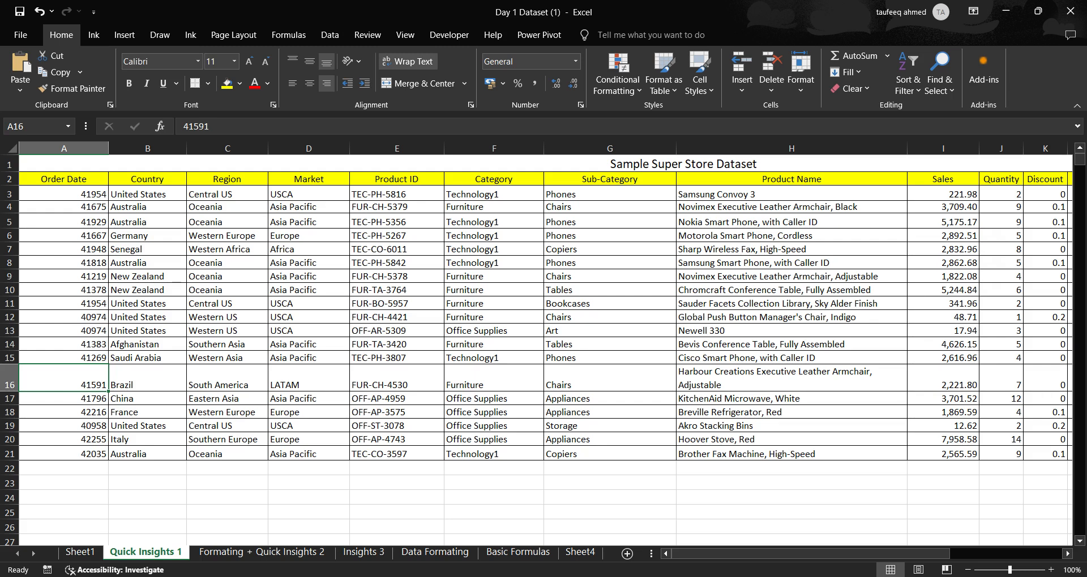
pyautogui.hotkey('alt', 'Tab')
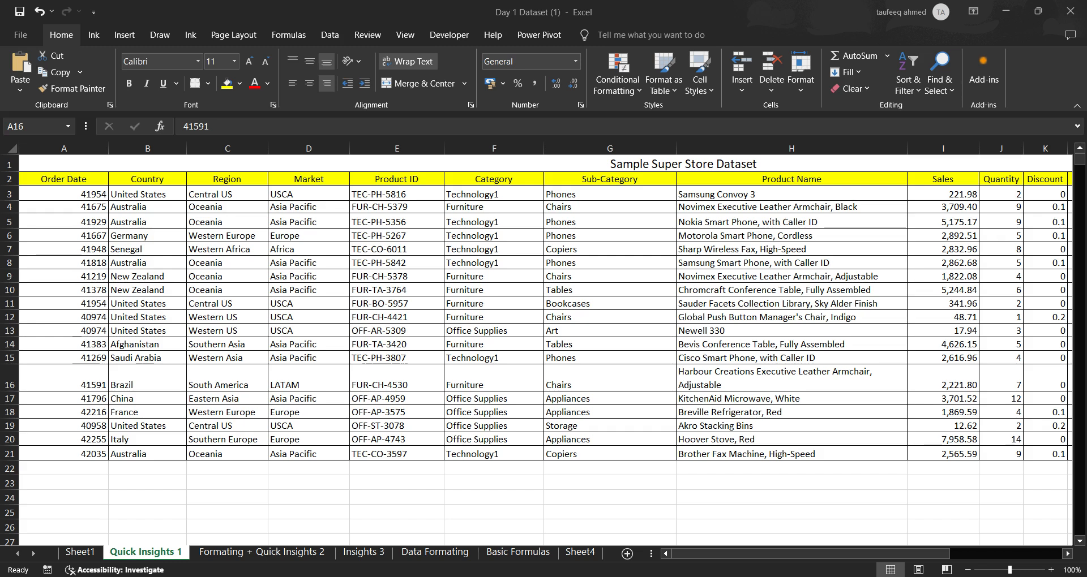
pyautogui.hotkey('alt', 'Tab')
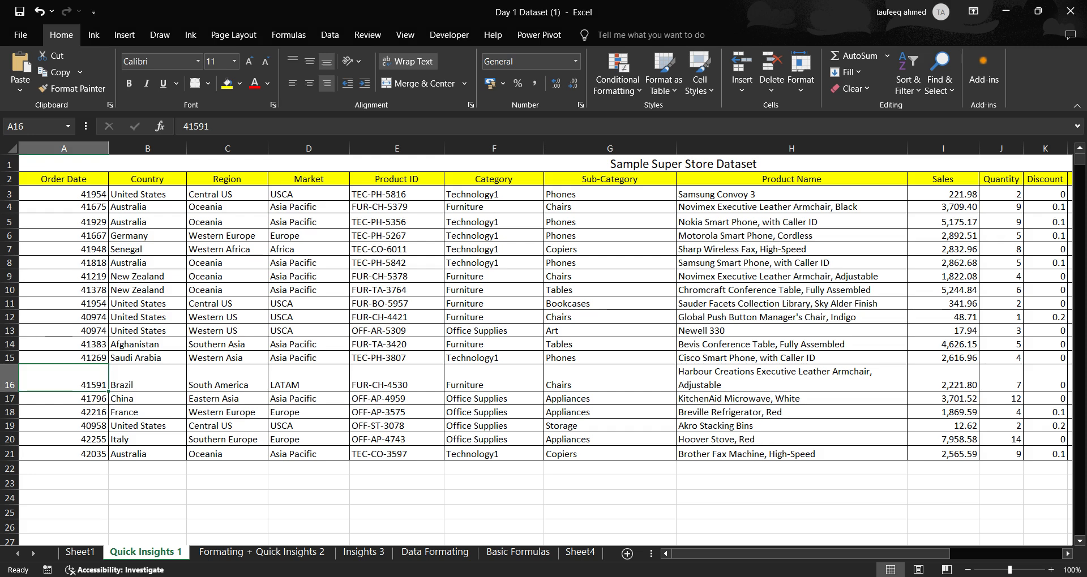
pyautogui.hscroll(2, 543, 340)
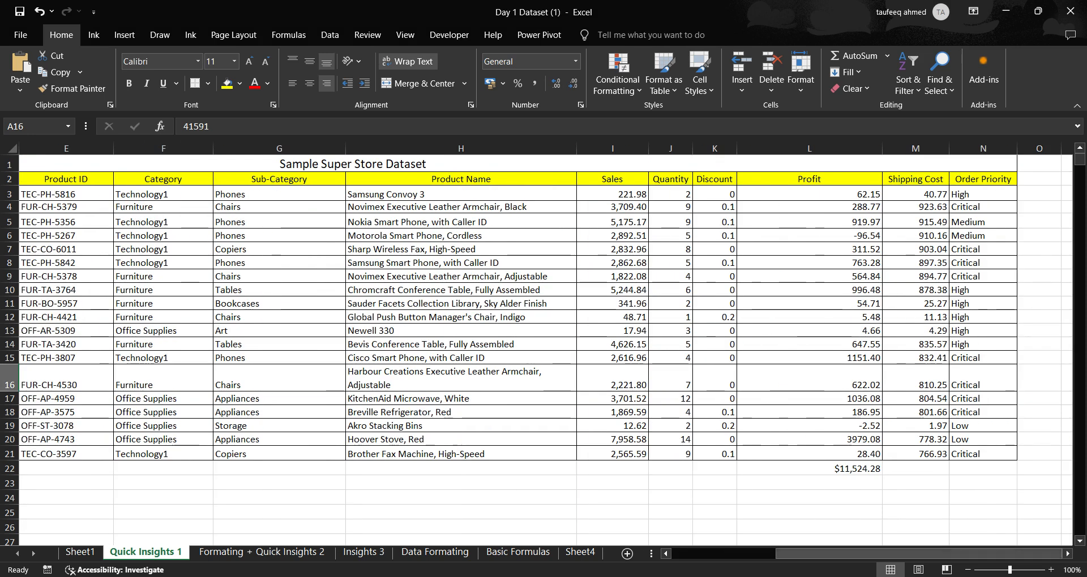
pyautogui.hscroll(-2, 544, 339)
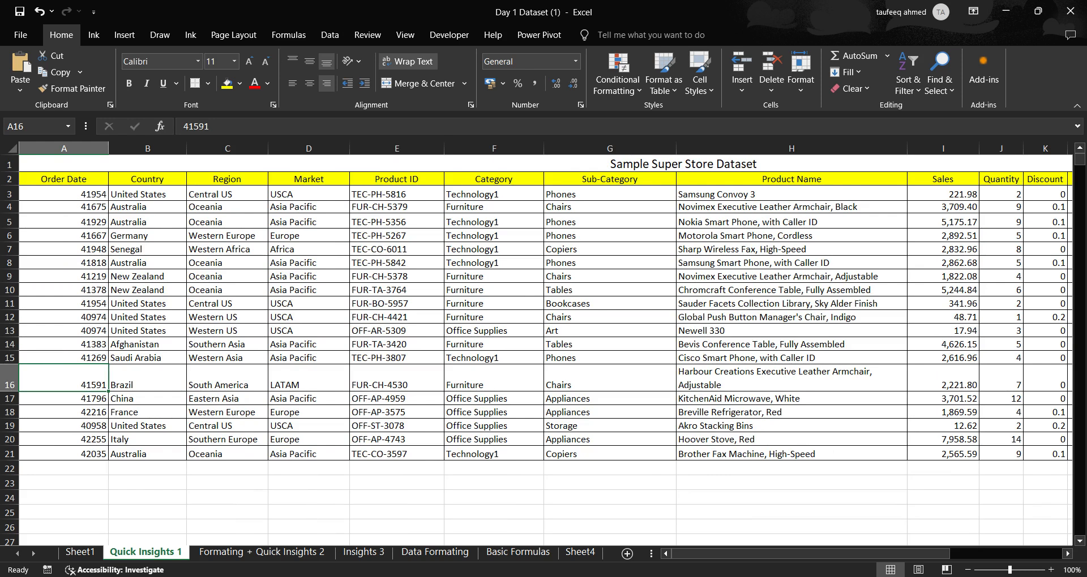
pyautogui.click(683, 164)
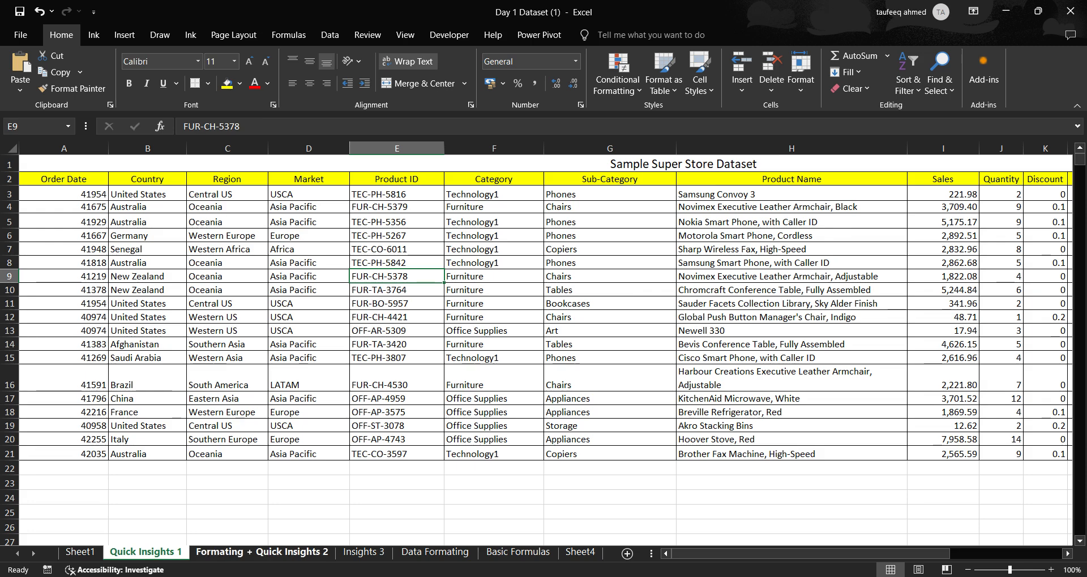
# Step: Review the header row of the employee table on Sheet1, then return to the Quick Insights 1 sheet
pyautogui.click(262, 551)
pyautogui.hotkey('ctrl', 'pageup')
pyautogui.hotkey('ctrl', 'pageup')
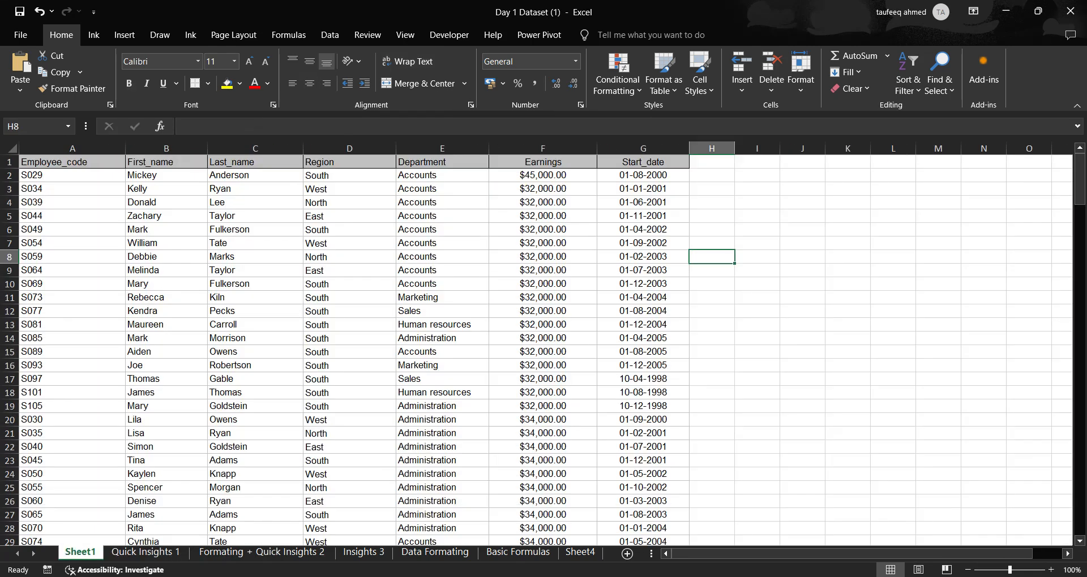
pyautogui.hotkey('ctrl', 'Home')
pyautogui.hotkey('shift', 'space')
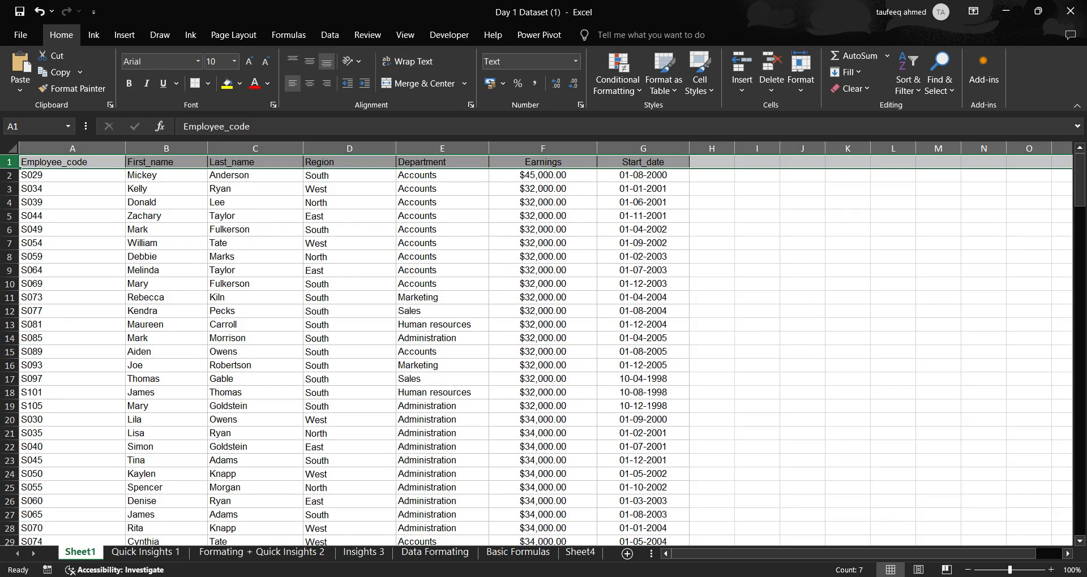
pyautogui.click(442, 257)
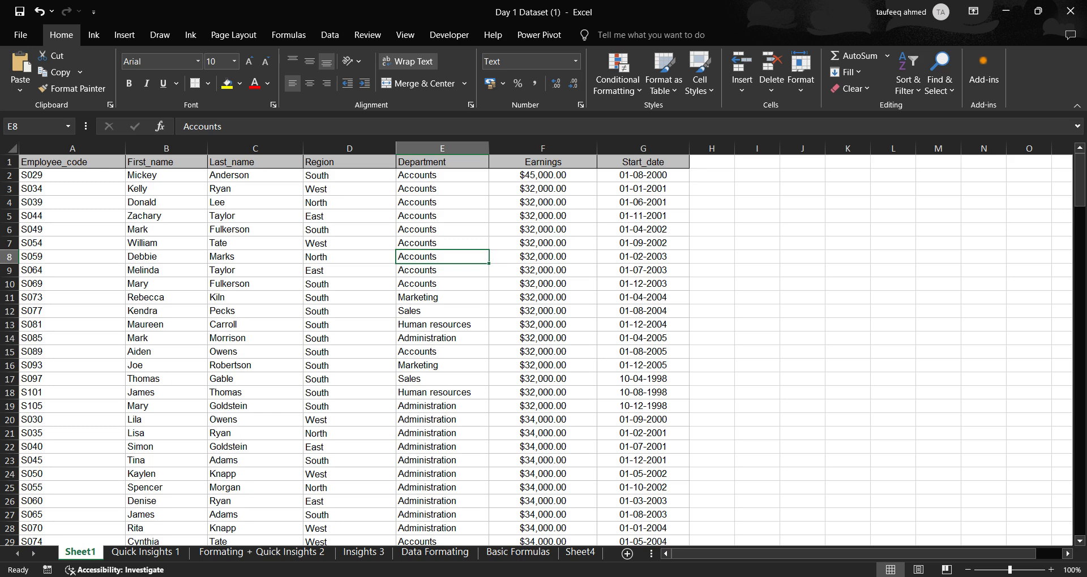
pyautogui.click(145, 552)
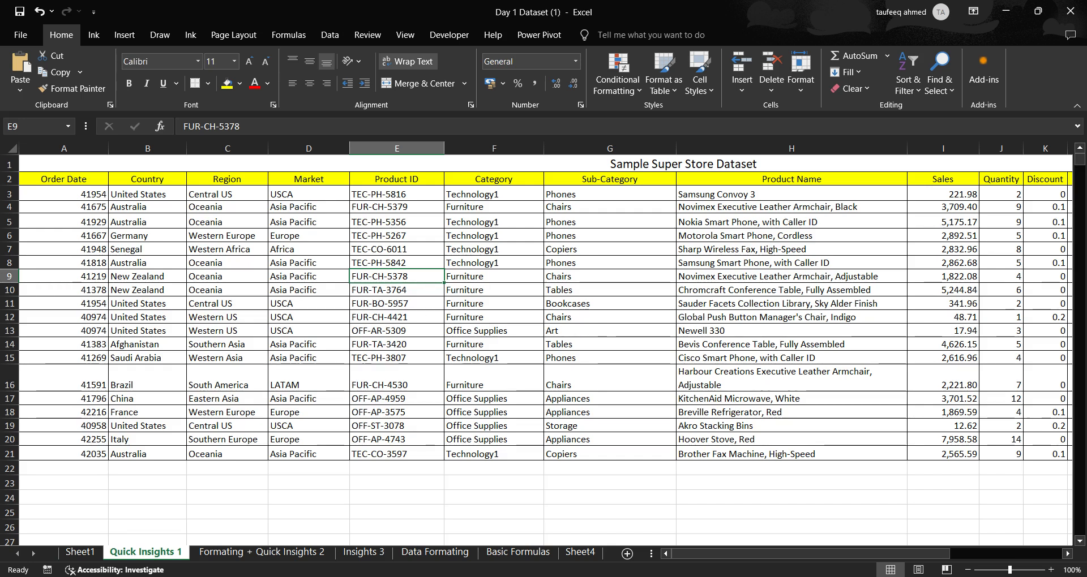
pyautogui.hotkey('alt', 'Tab')
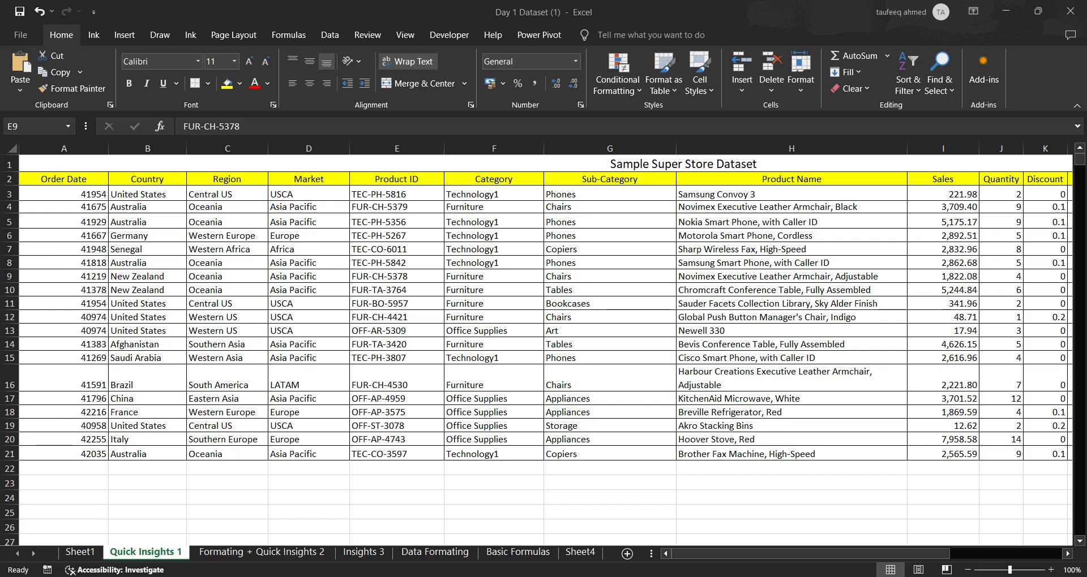
pyautogui.hotkey('alt', 'Tab')
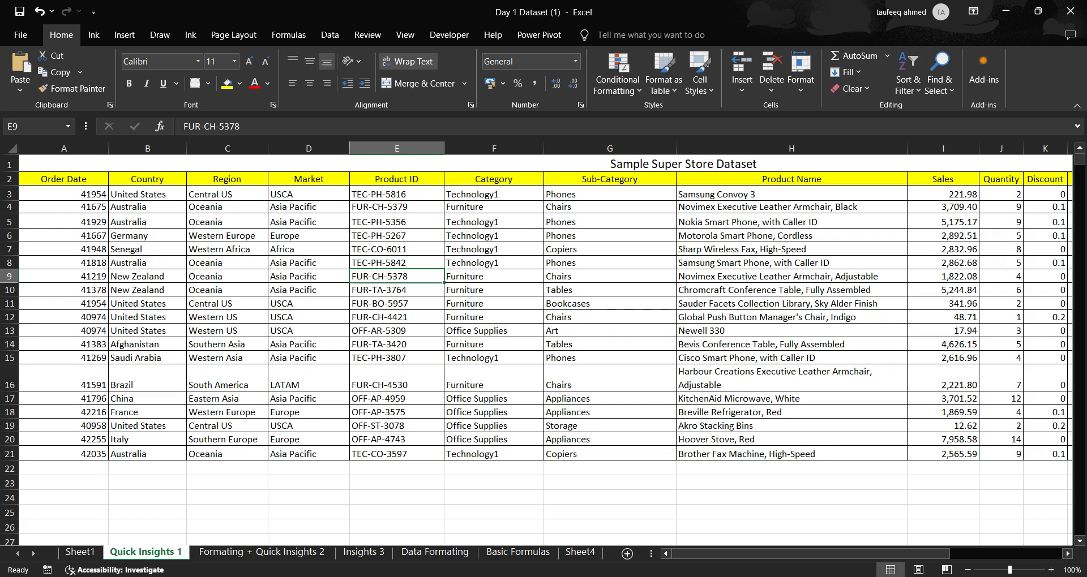
pyautogui.hotkey('alt', 'Tab')
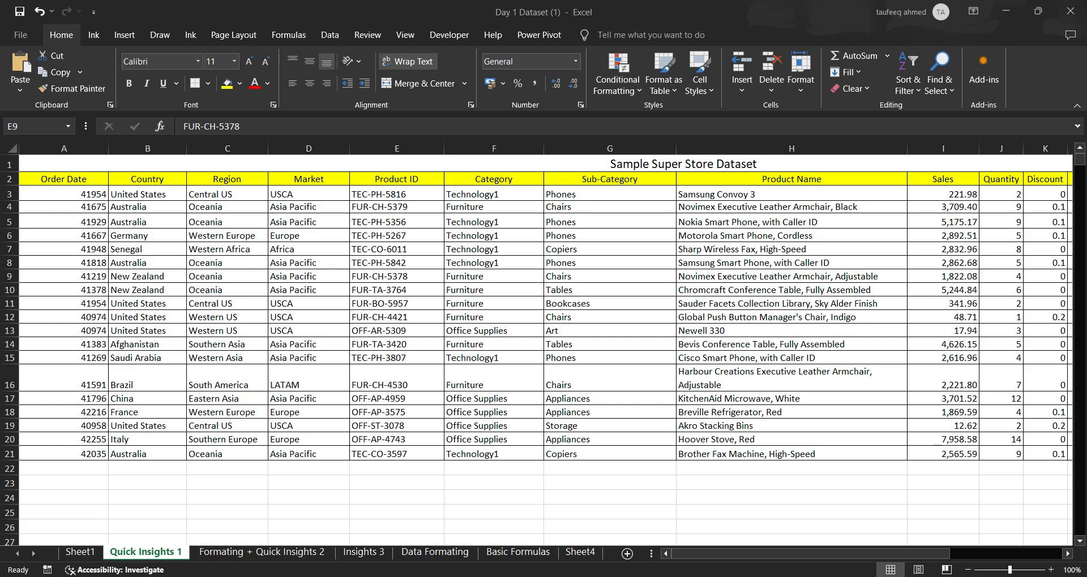
pyautogui.hotkey('alt', 'Tab')
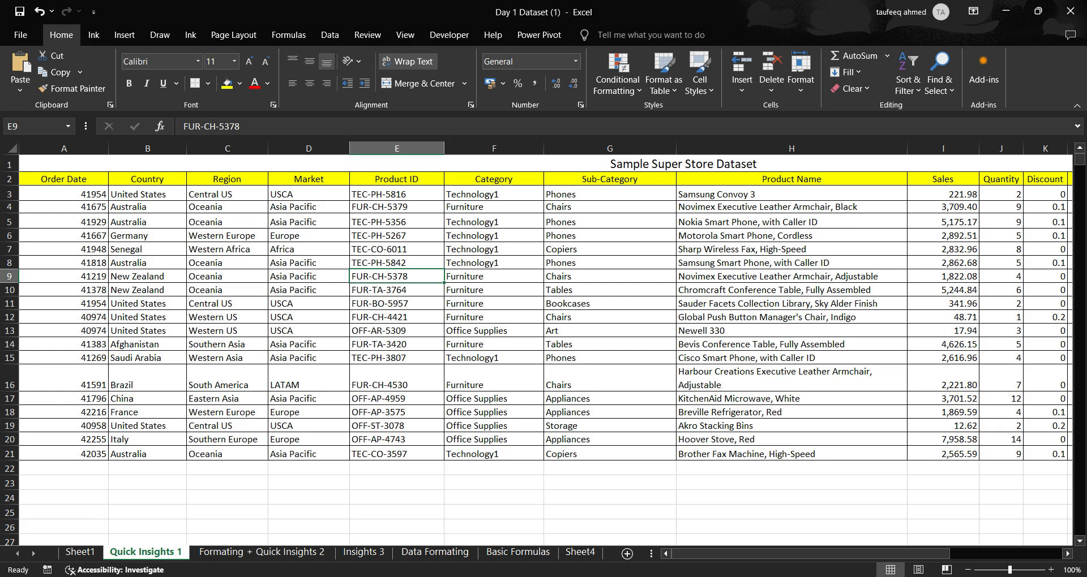
pyautogui.hotkey('alt', 'Tab')
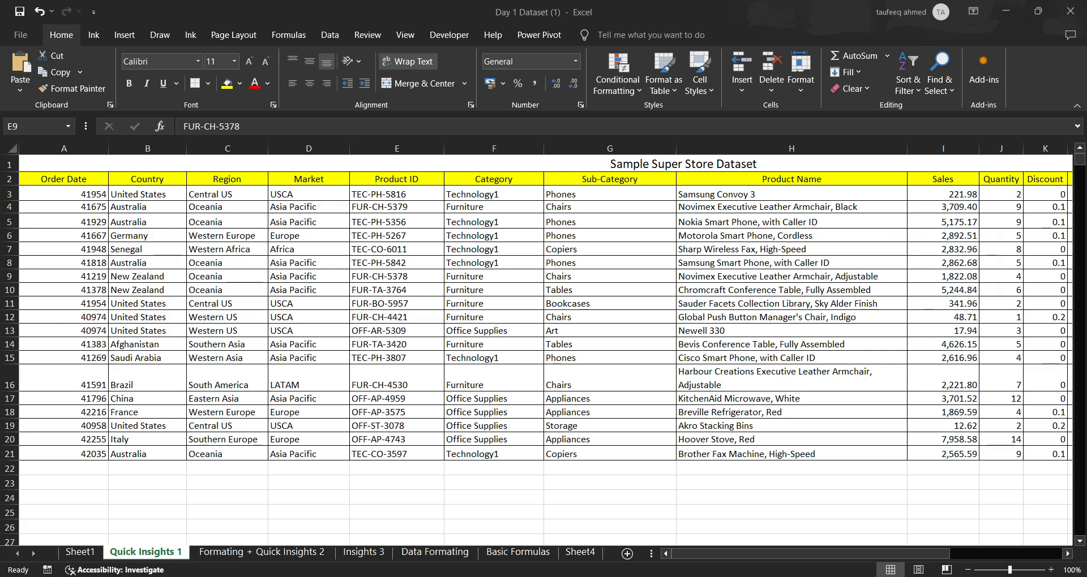
pyautogui.hotkey('alt', 'Tab')
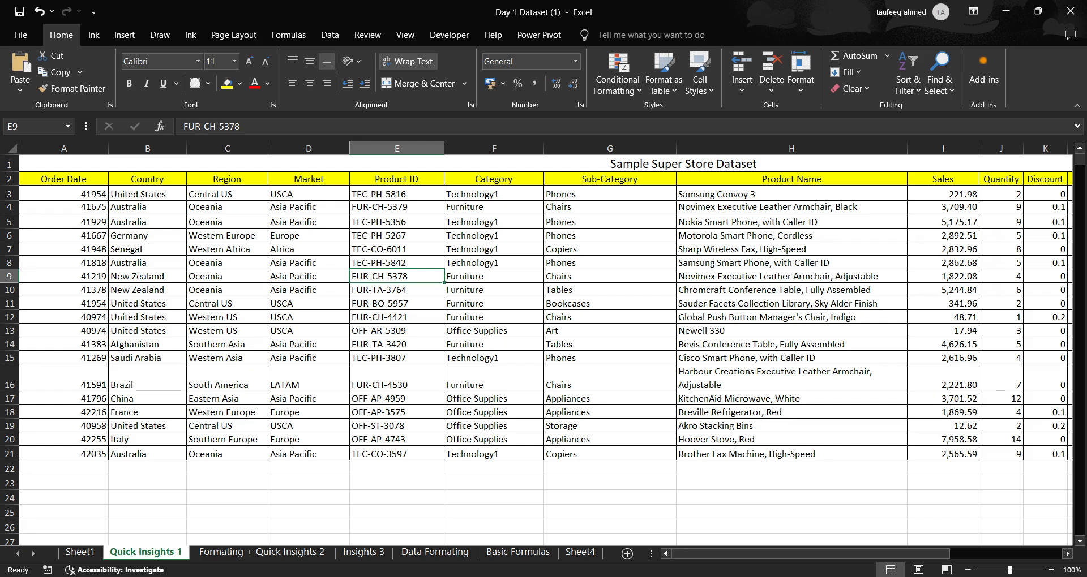
# Step: View the employee data on the Formating + Quick Insights 2 sheet and return to Quick Insights 1
pyautogui.hotkey('ctrl', 'pagedown')
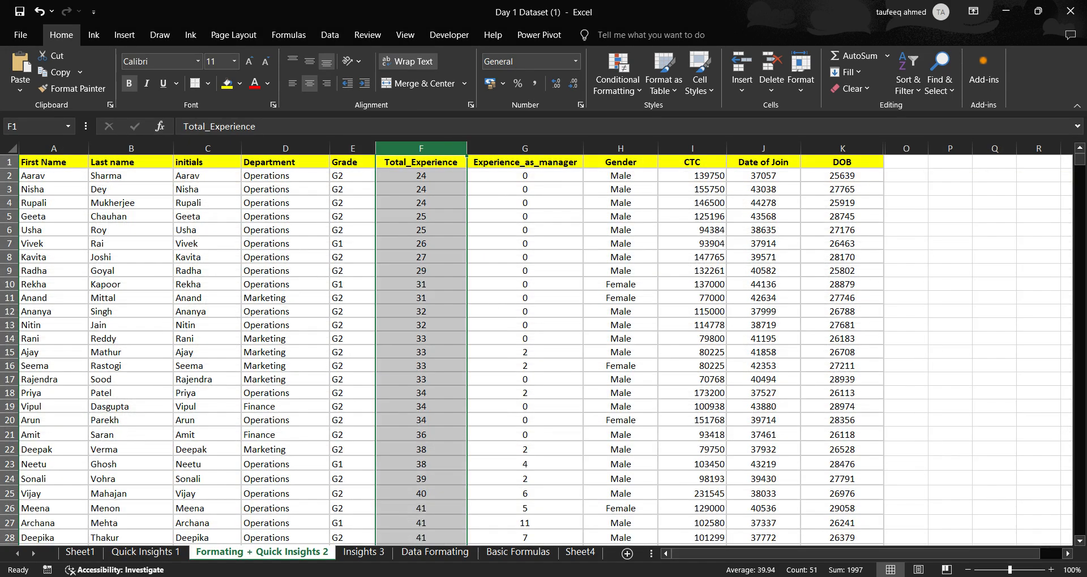
pyautogui.hotkey('ctrl', 'pageup')
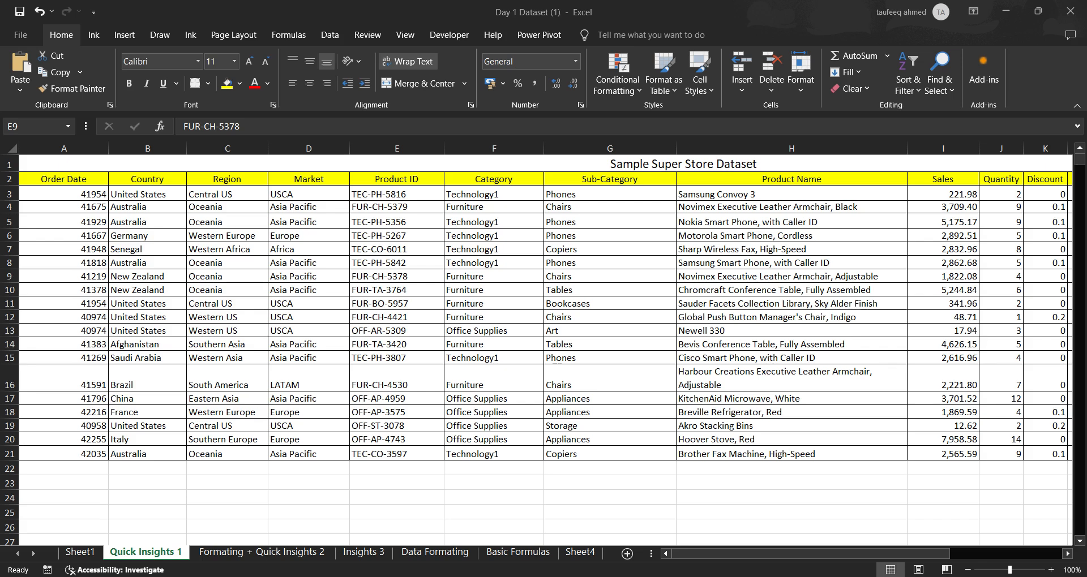
pyautogui.hotkey('alt', 'Tab')
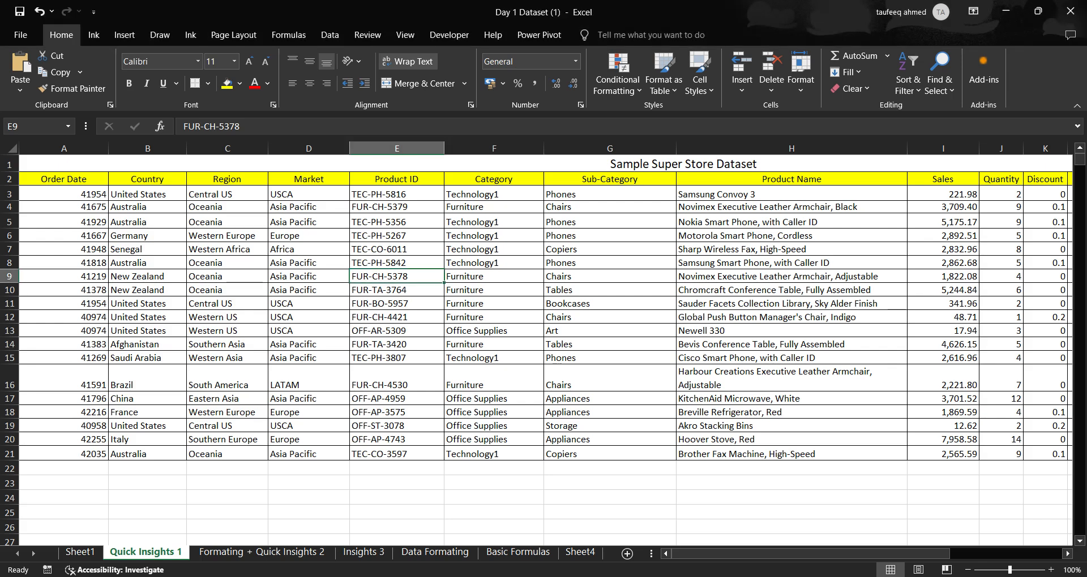
# Step: Format the Sales values in I3:I21 of the Super Store dataset as Currency with the $ symbol
pyautogui.hscroll(4, 545, 351)
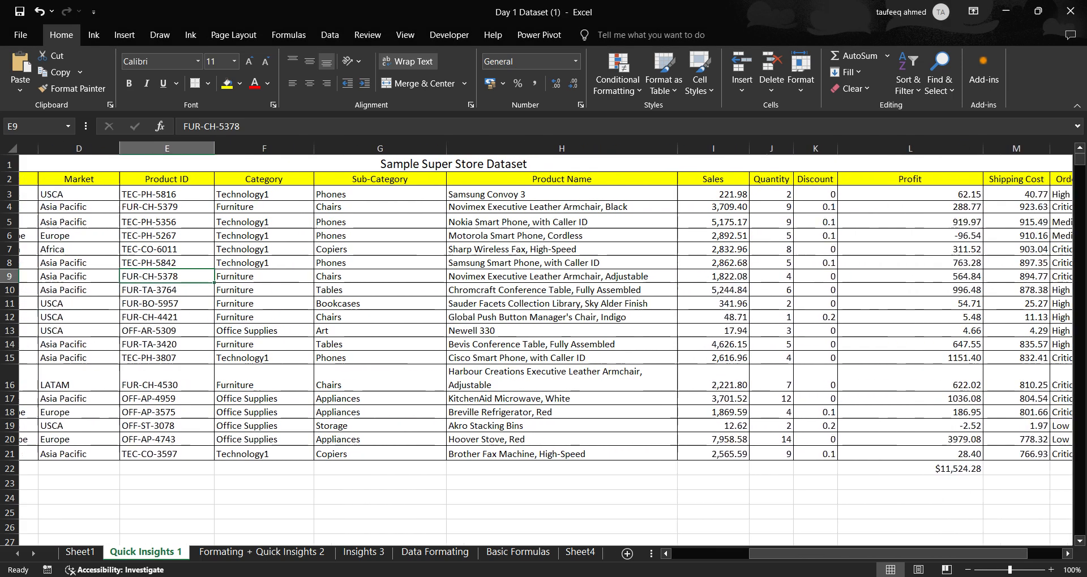
pyautogui.hscroll(1, 545, 351)
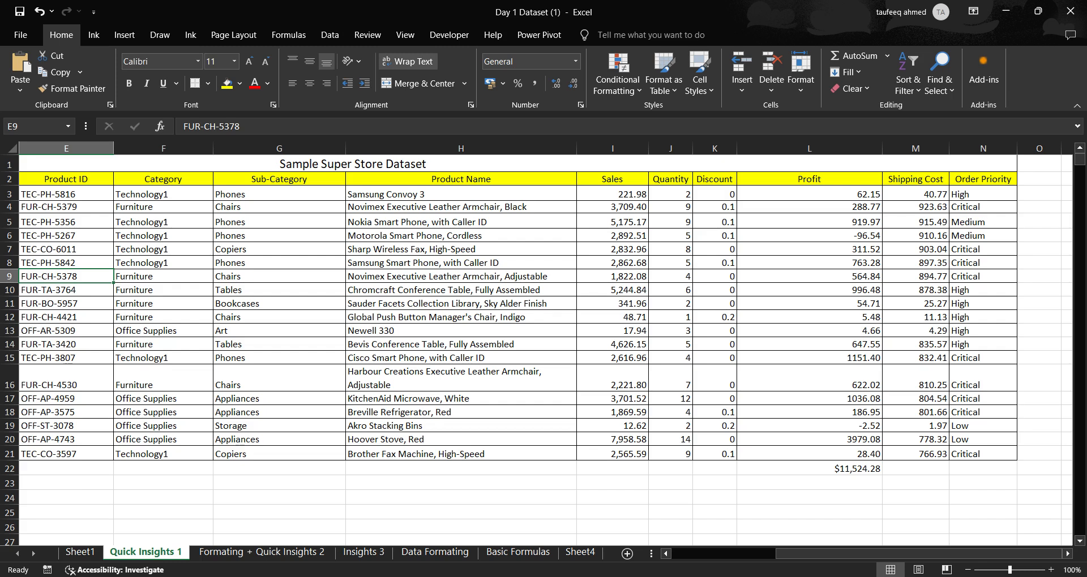
pyautogui.hotkey('alt', 'Tab')
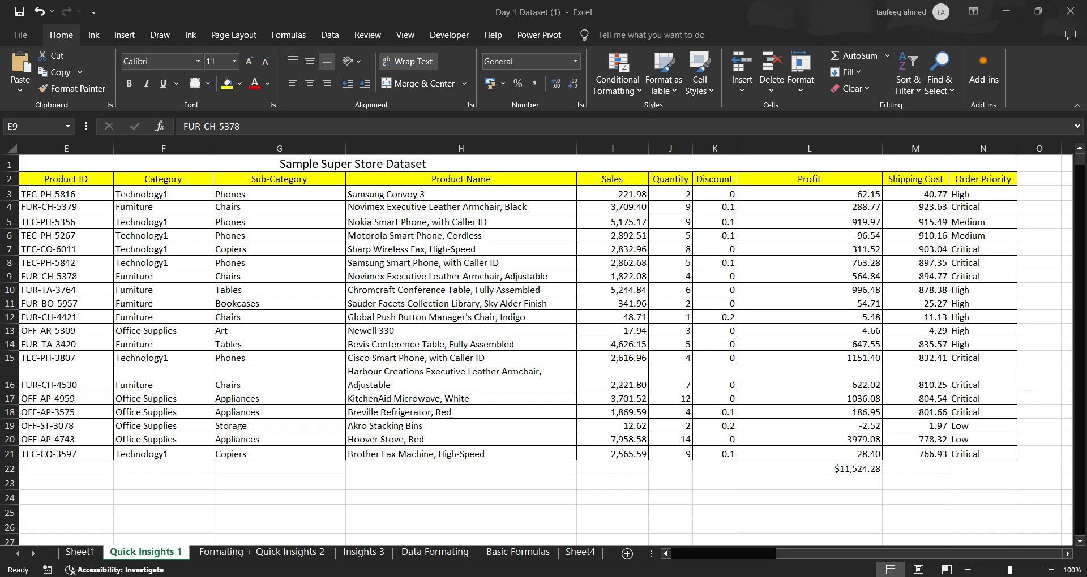
pyautogui.hotkey('alt', 'Tab')
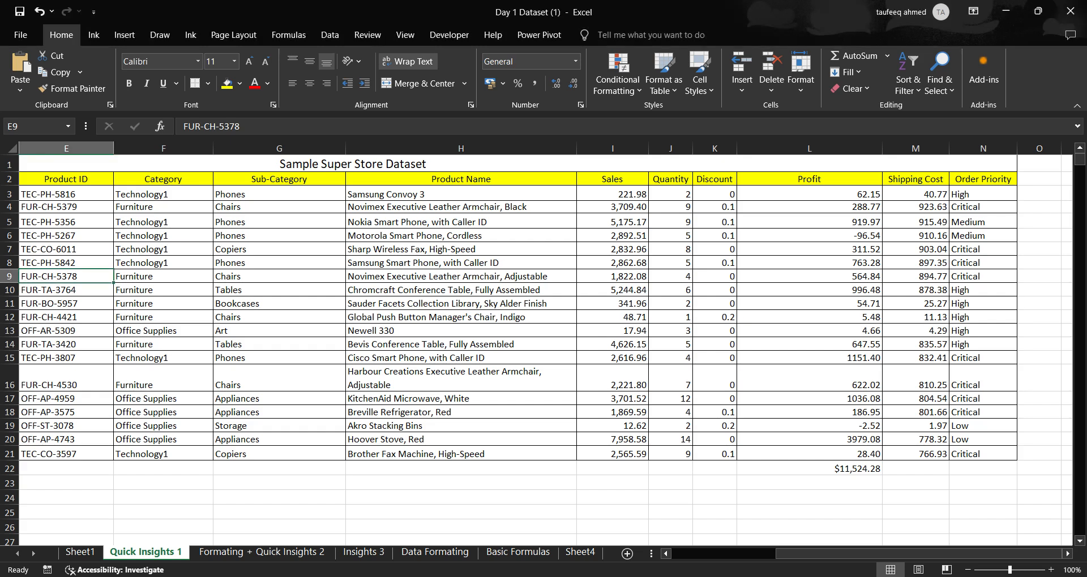
pyautogui.click(613, 180)
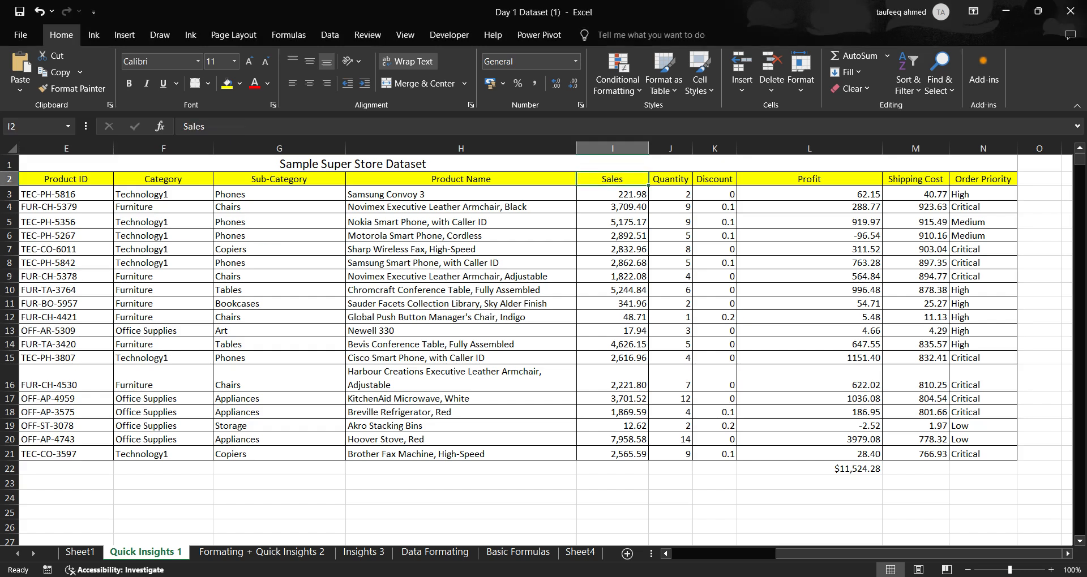
pyautogui.moveTo(613, 186); pyautogui.dragTo(613, 344)
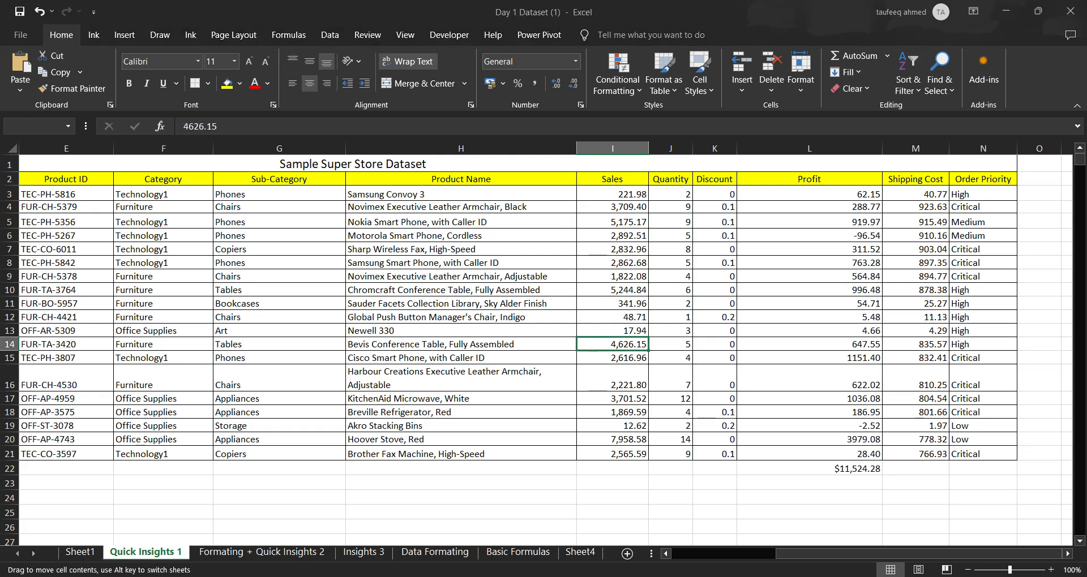
pyautogui.press('Escape')
pyautogui.click(613, 194)
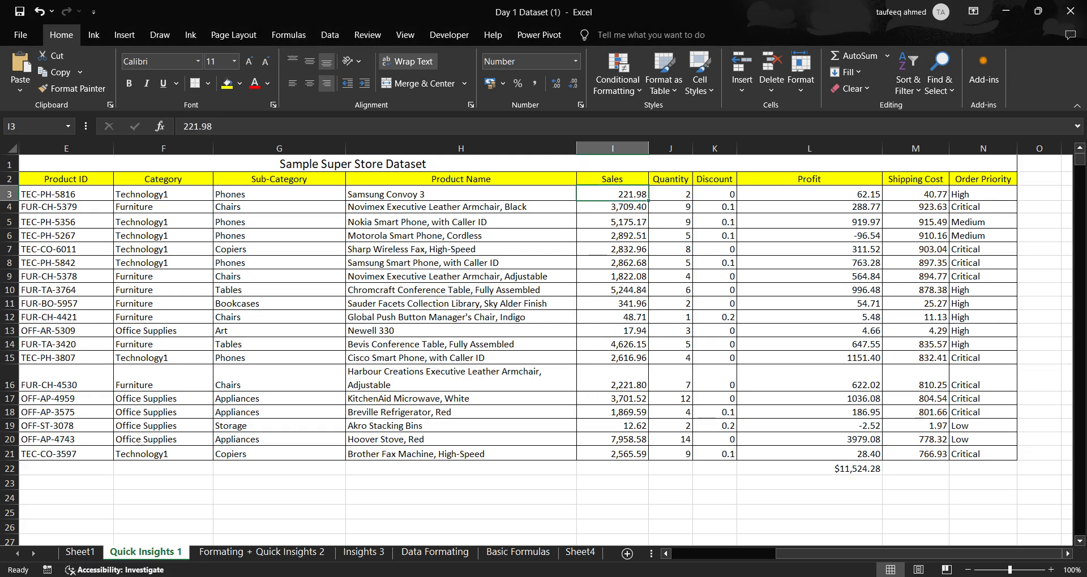
pyautogui.hotkey('ctrl', 'shift', 'Down')
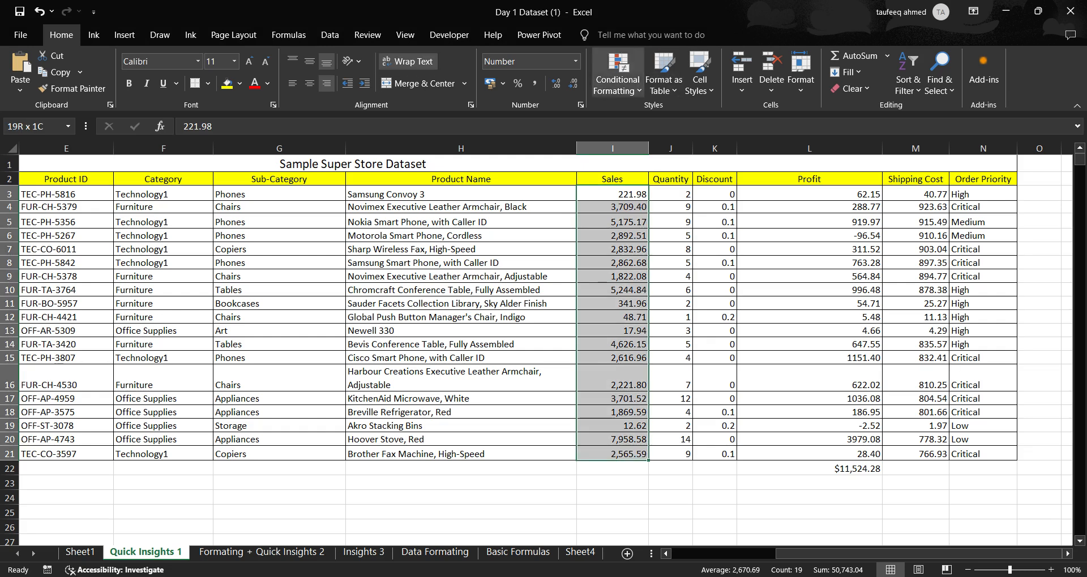
pyautogui.click(576, 61)
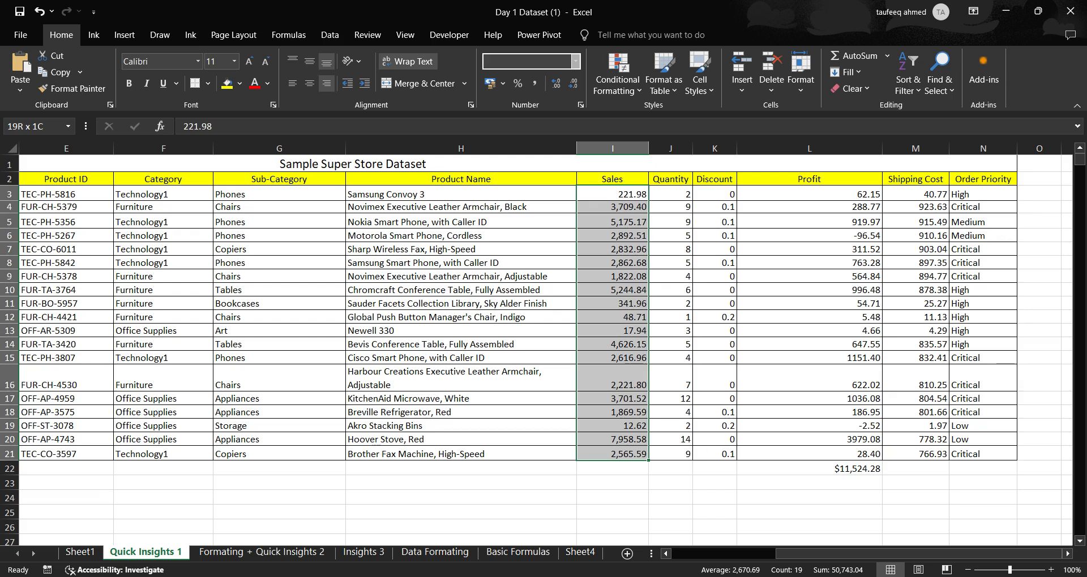
pyautogui.press('Escape')
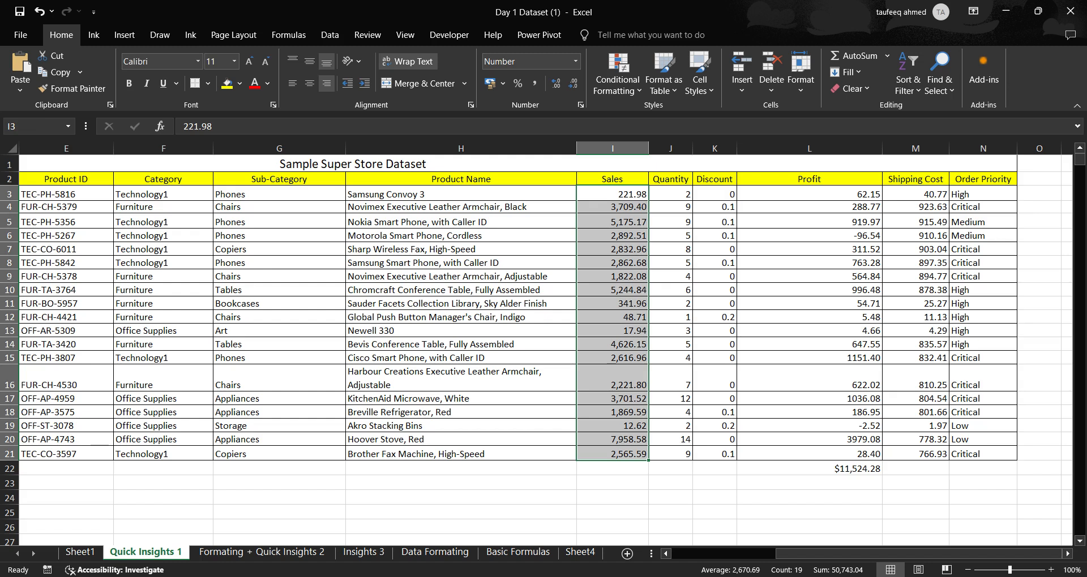
pyautogui.hotkey('ctrl', '1')
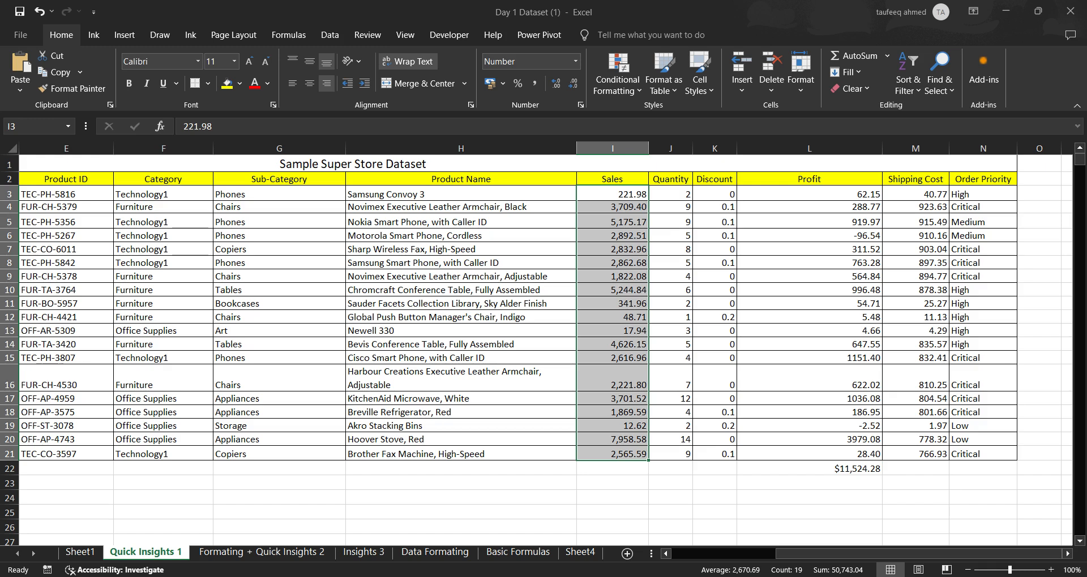
pyautogui.hotkey('ctrl', 'shift', '4')
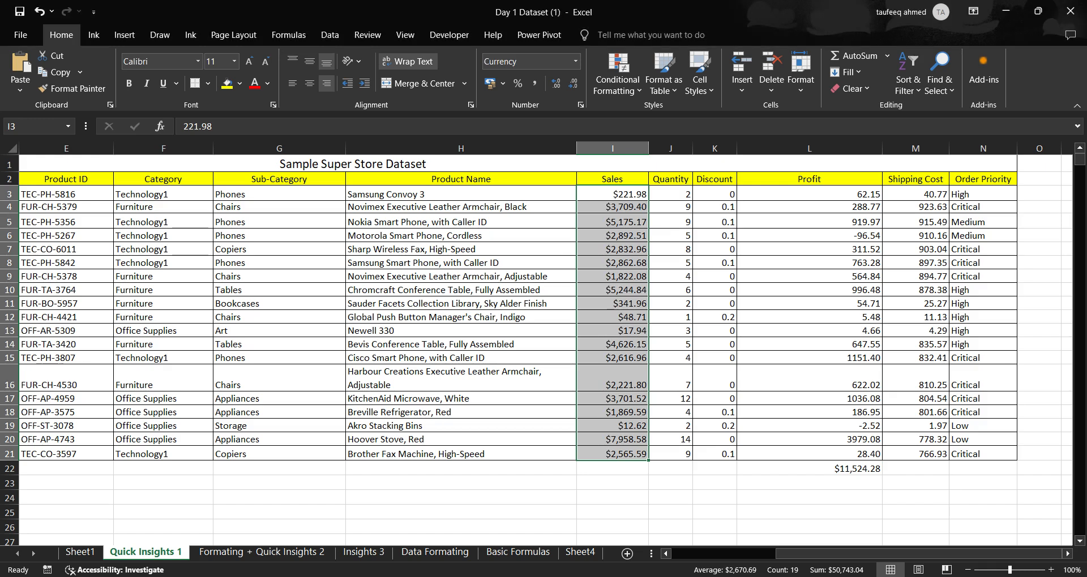
pyautogui.click(810, 378)
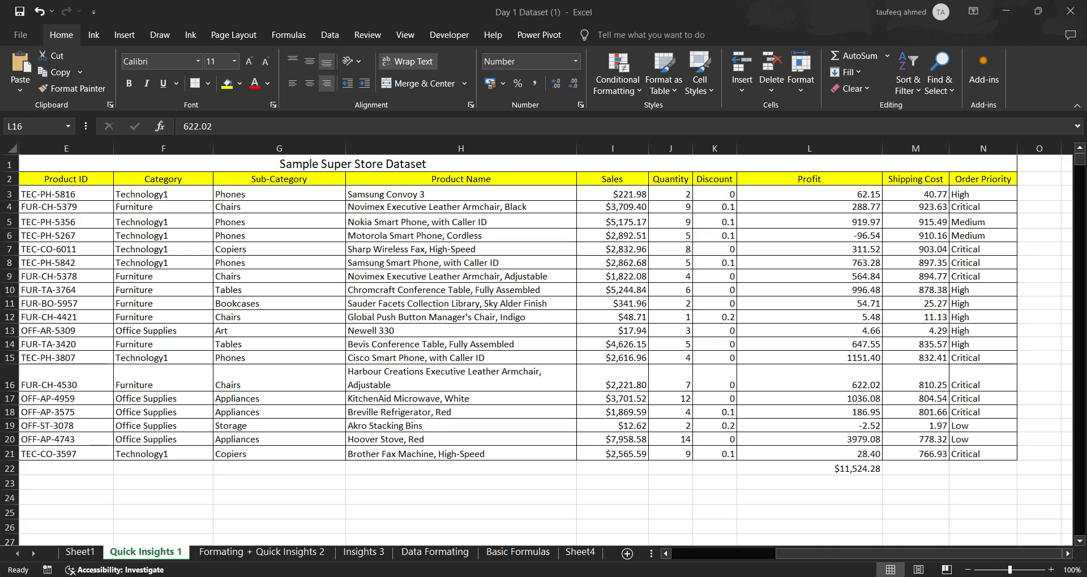
pyautogui.hotkey('alt', 'Tab')
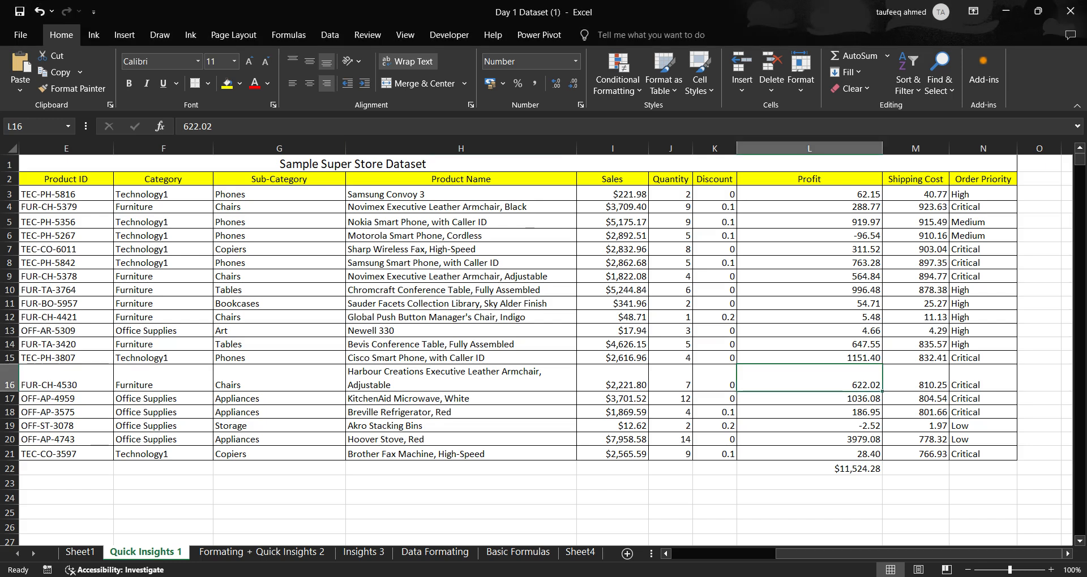
pyautogui.hscroll(-2, 543, 339)
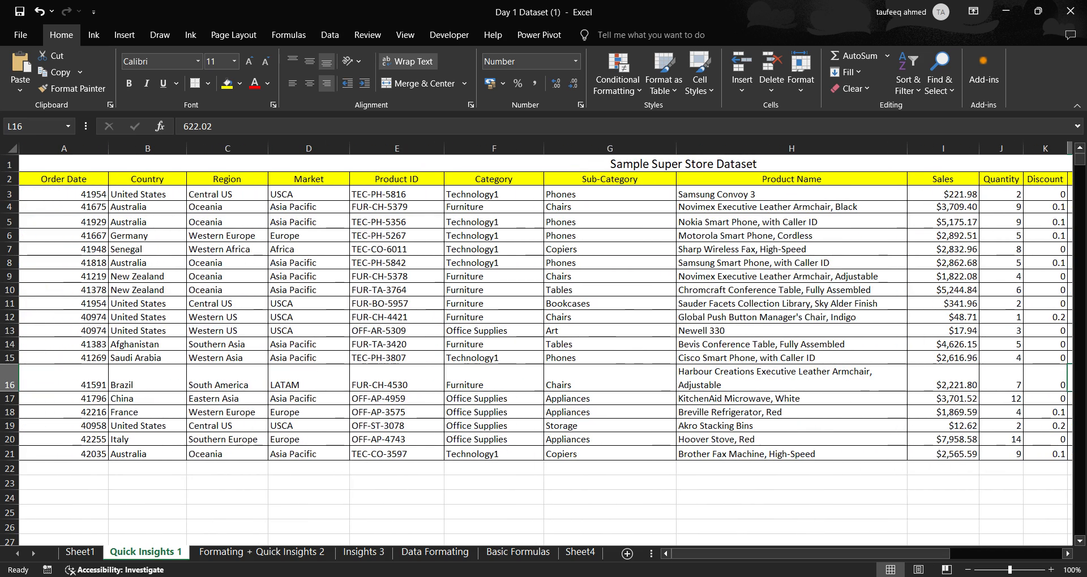
pyautogui.click(63, 179)
pyautogui.click(309, 263)
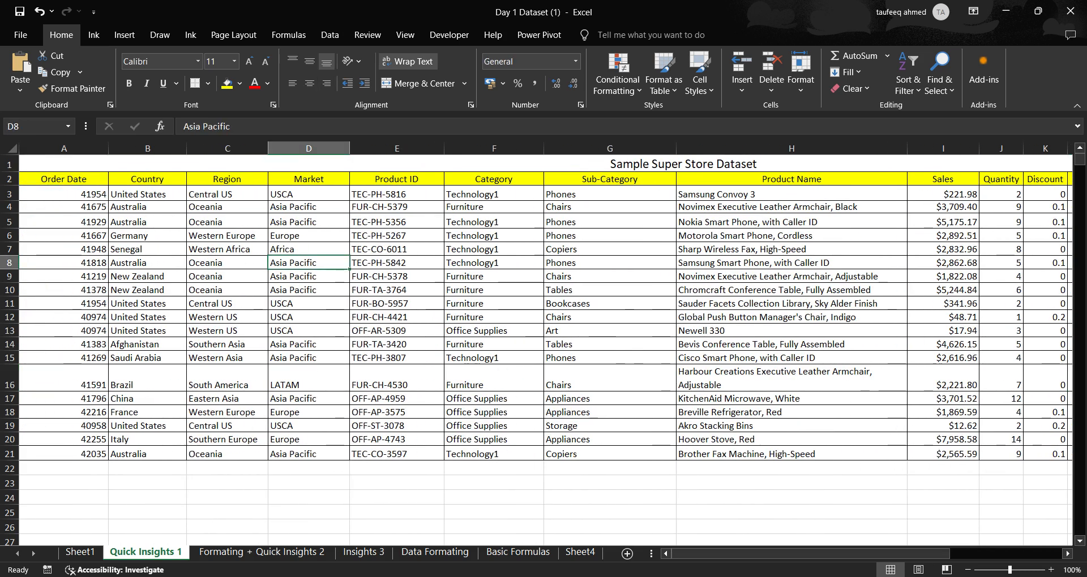
pyautogui.hotkey('alt', 'Tab')
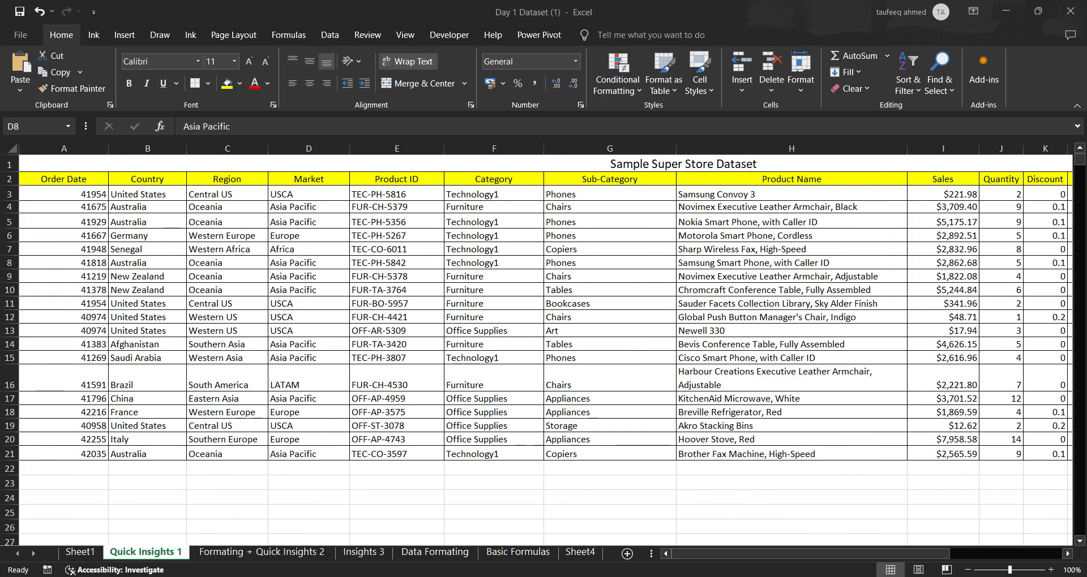
pyautogui.hotkey('alt', 'Tab')
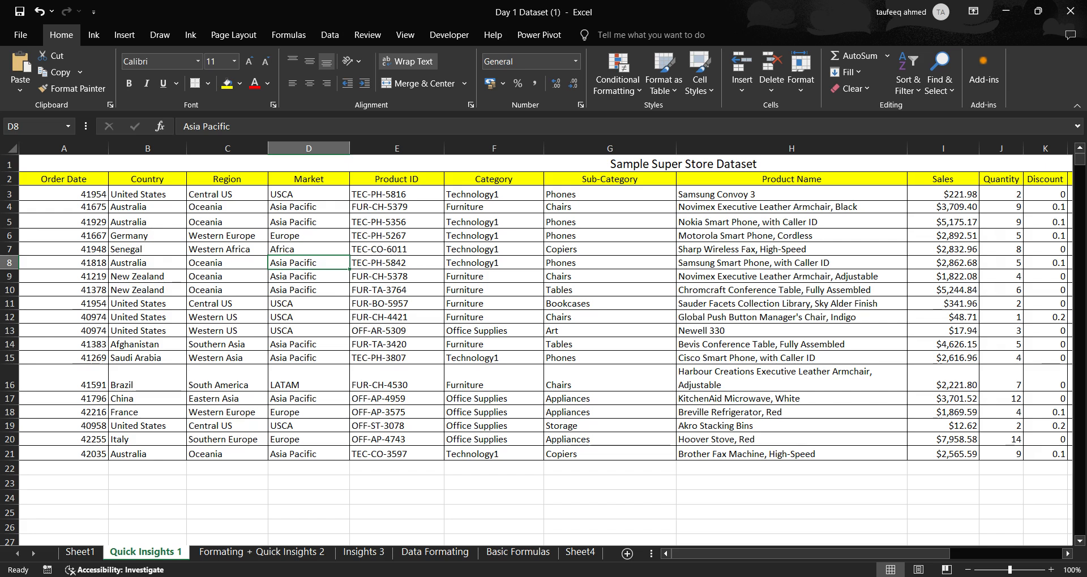
pyautogui.hotkey('alt', 'Tab')
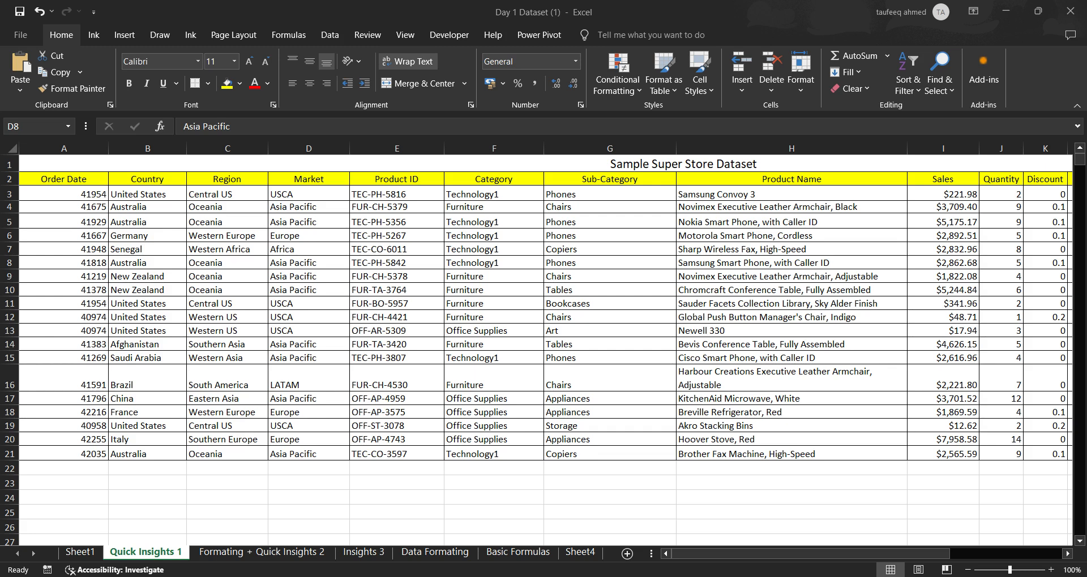
pyautogui.hotkey('alt', 'Tab')
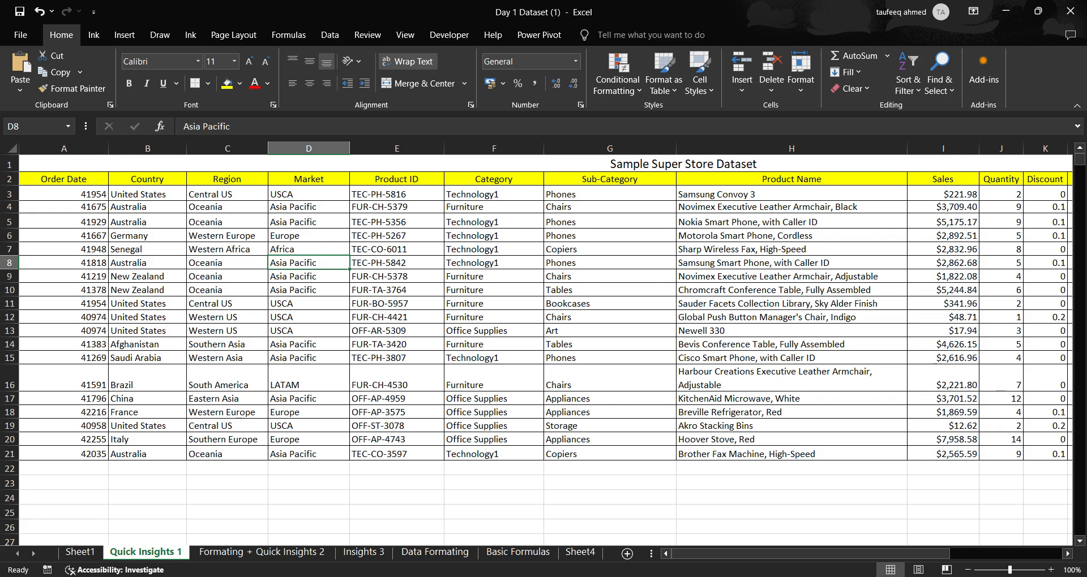
# Step: Format the Order Date values in A3:A21 as dates in day-month-year form
pyautogui.click(64, 149)
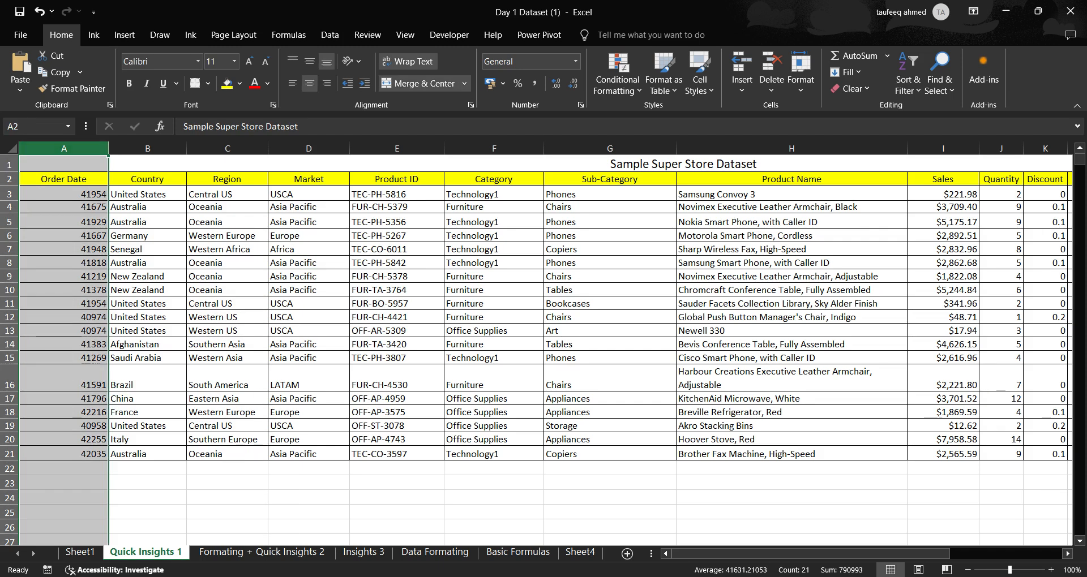
pyautogui.click(147, 222)
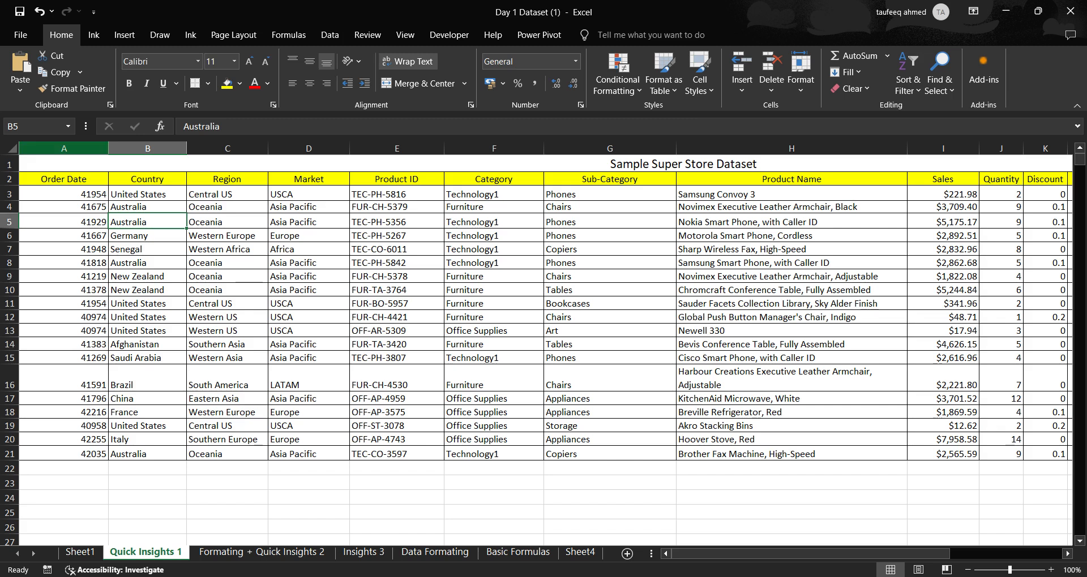
pyautogui.moveTo(68, 194); pyautogui.dragTo(67, 454)
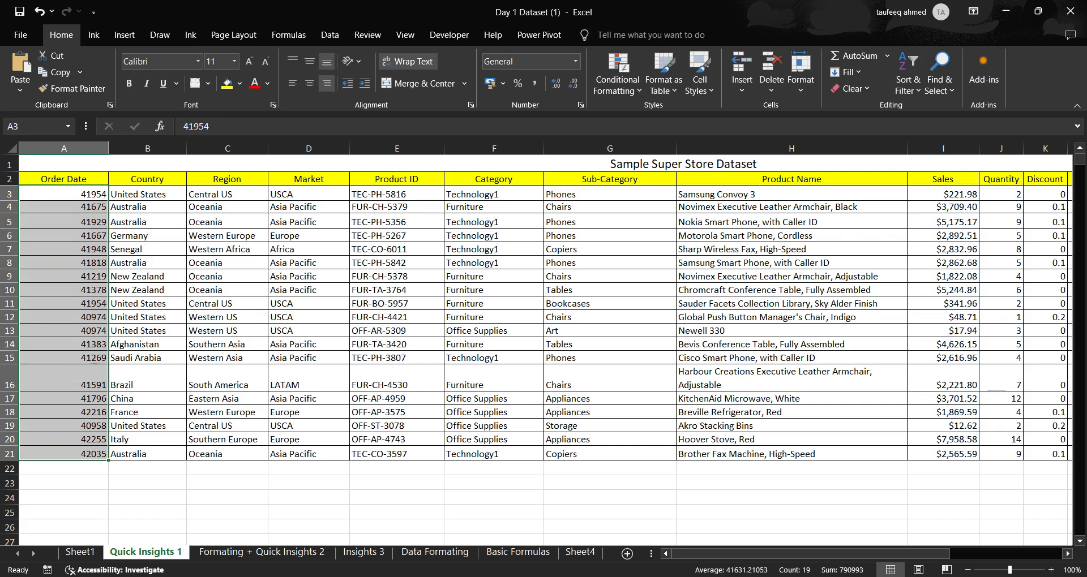
pyautogui.hotkey('ctrl', '1')
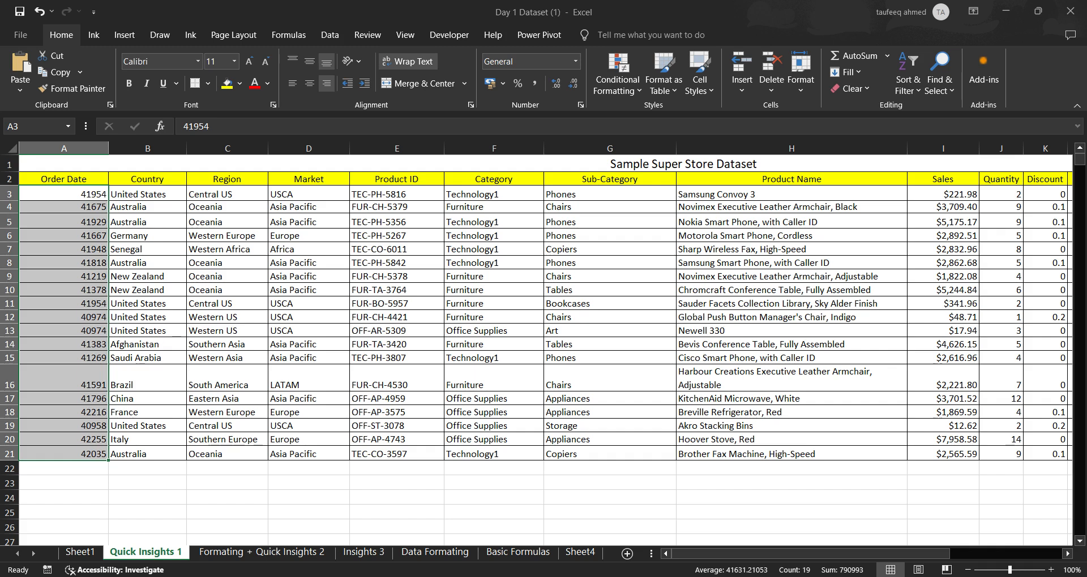
pyautogui.press('Escape')
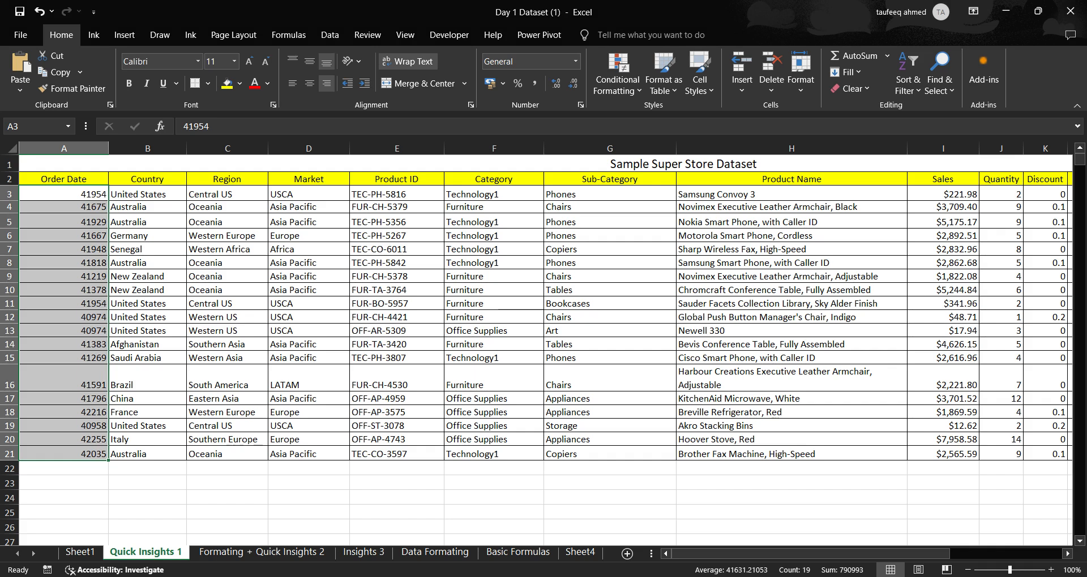
pyautogui.hotkey('ctrl', '1')
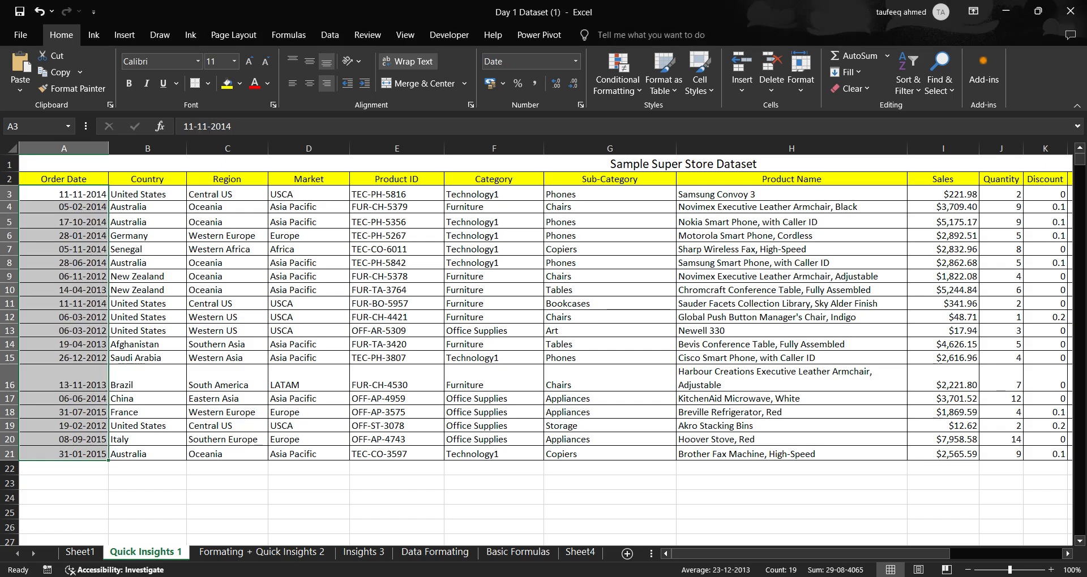
# Step: Apply the Text format to the entire Country and Region columns
pyautogui.click(147, 149)
pyautogui.press('Return')
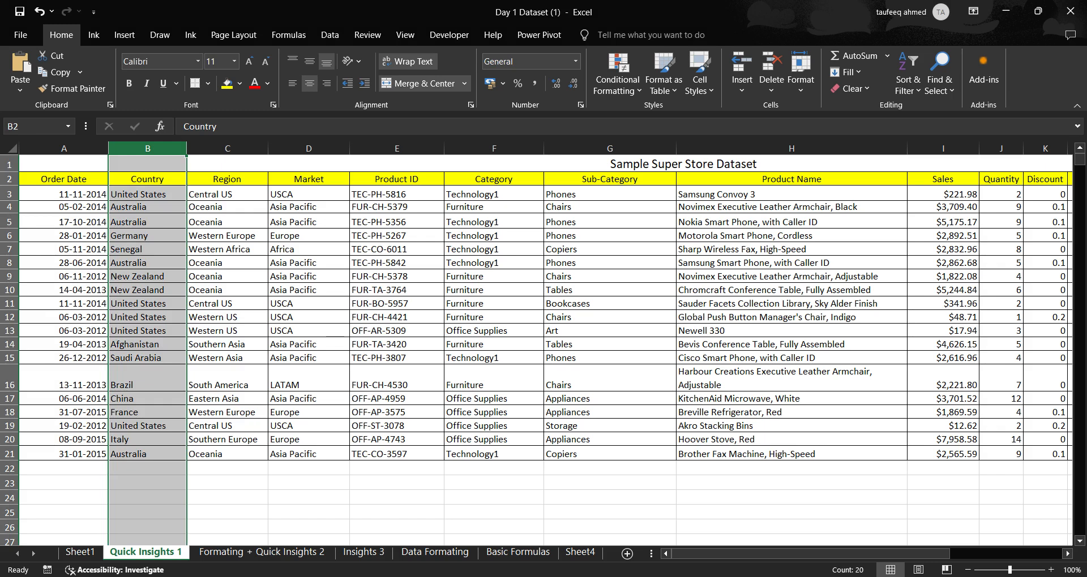
pyautogui.hotkey('alt', 'Tab')
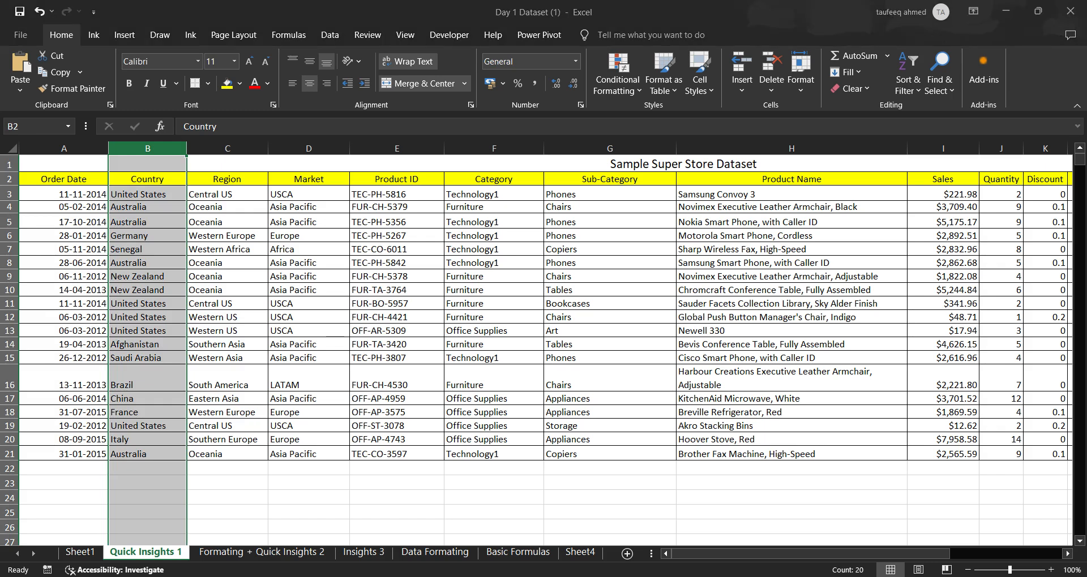
pyautogui.press('Return')
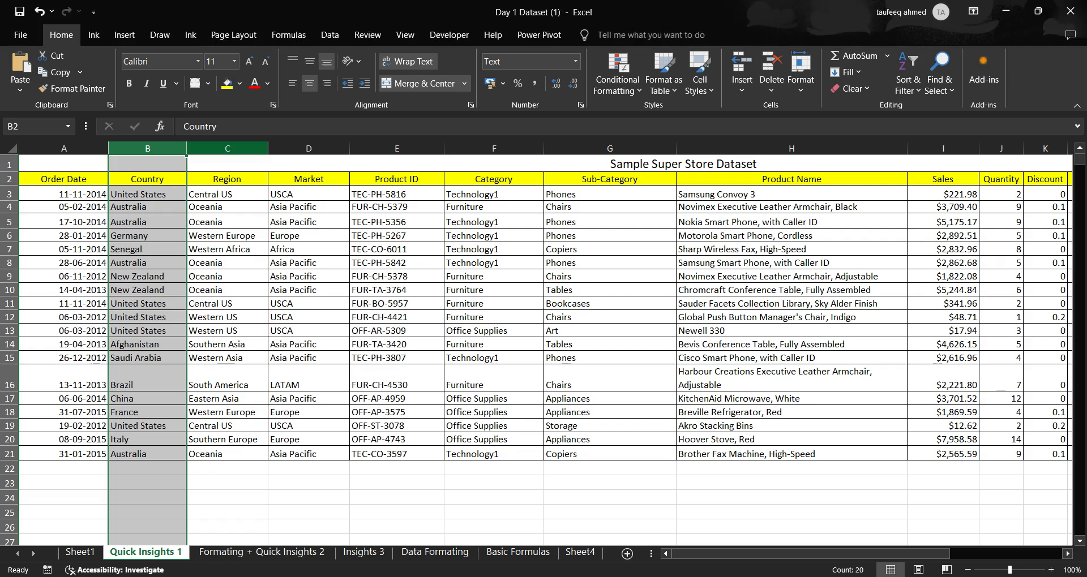
pyautogui.click(227, 148)
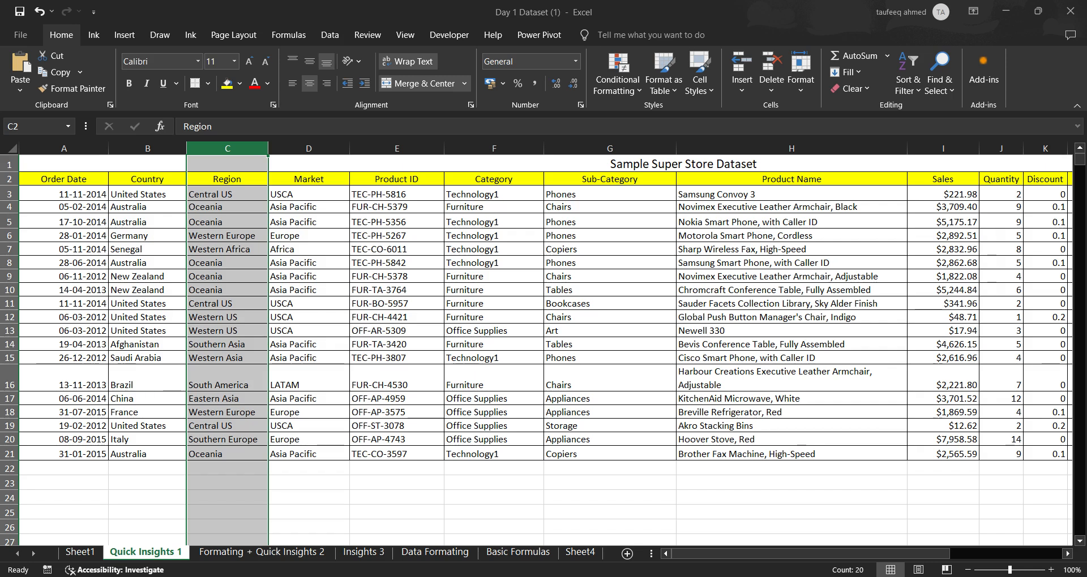
pyautogui.press('Return')
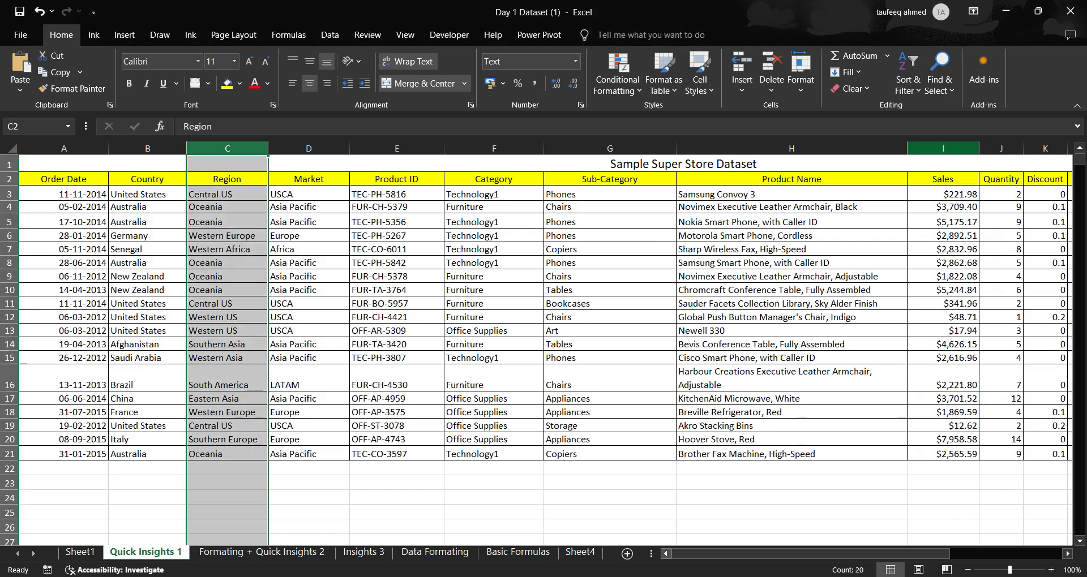
# Step: Apply the Number format to the entire Sales column, and switch it to Currency with the $ symbol
pyautogui.click(944, 148)
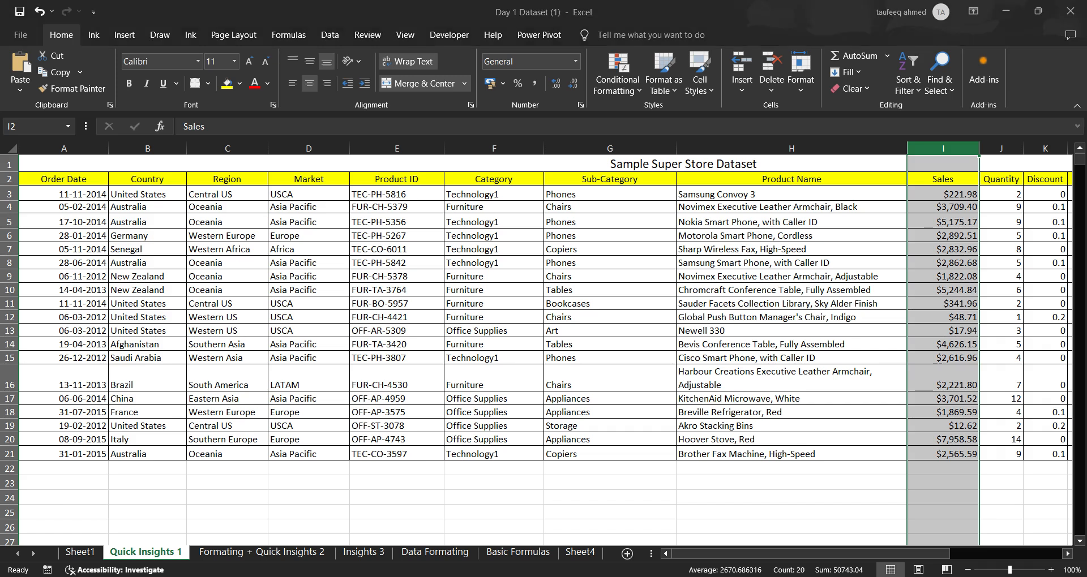
pyautogui.press('Return')
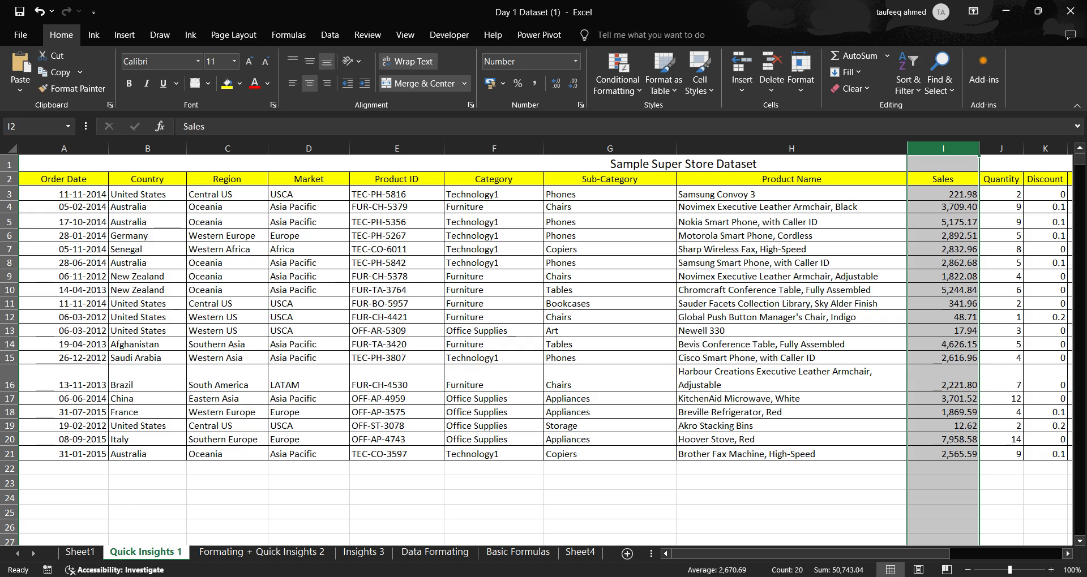
pyautogui.hotkey('ctrl', '1')
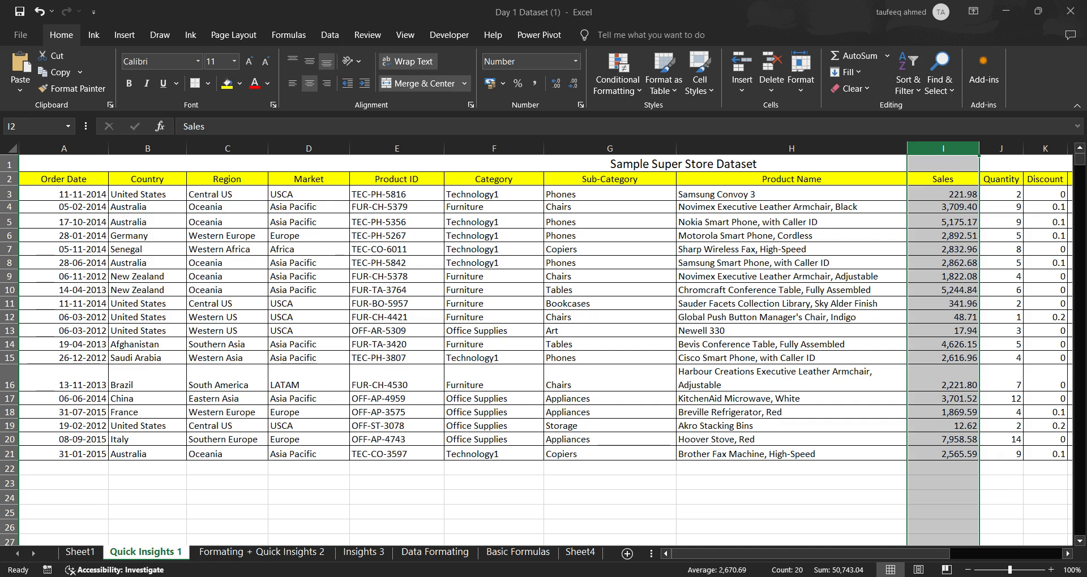
pyautogui.hotkey('ctrl', 'shift', '4')
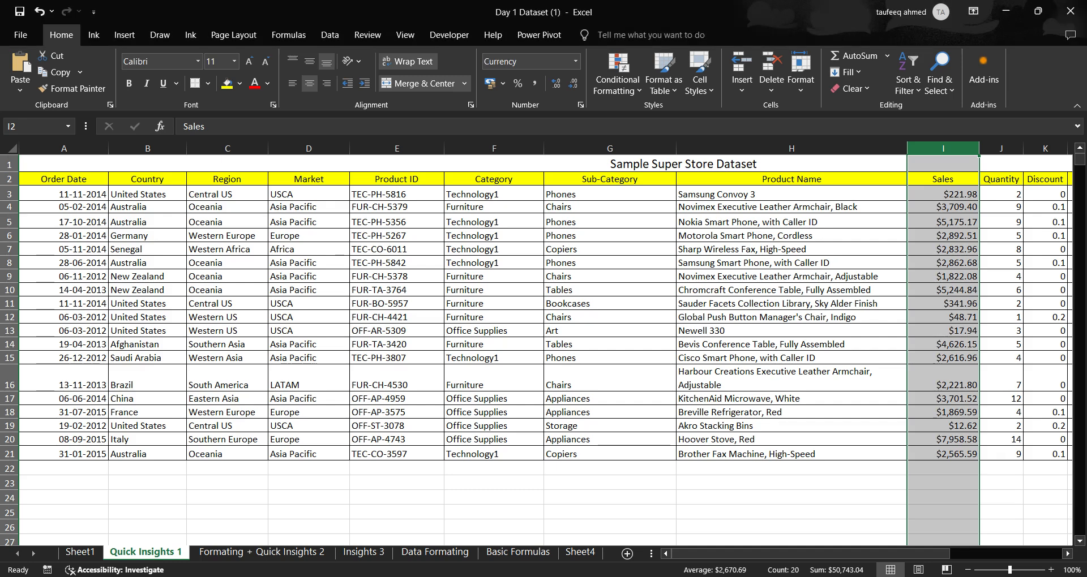
# Step: Apply the Number format to the entire Quantity column and the Percentage format to the entire Discount column
pyautogui.click(1000, 148)
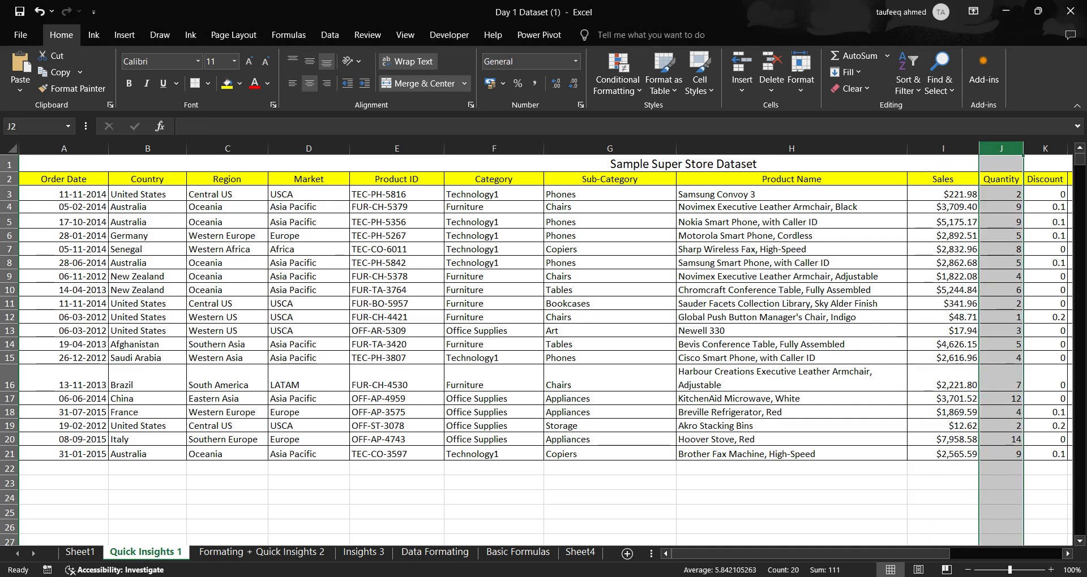
pyautogui.click(1045, 179)
pyautogui.press('Right')
pyautogui.press('Right')
pyautogui.press('Right')
pyautogui.press('Right')
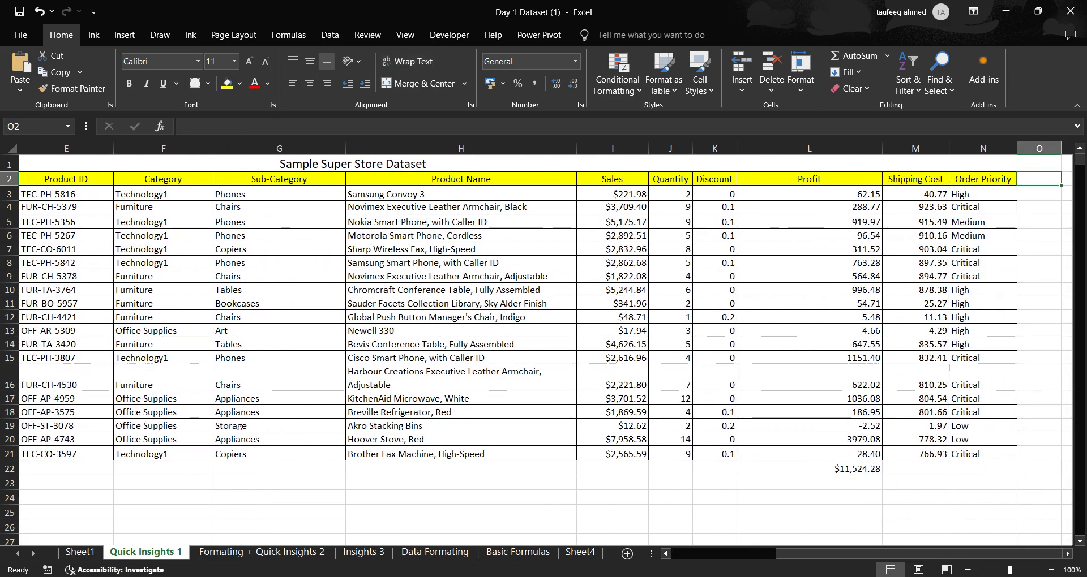
pyautogui.click(671, 180)
pyautogui.click(670, 148)
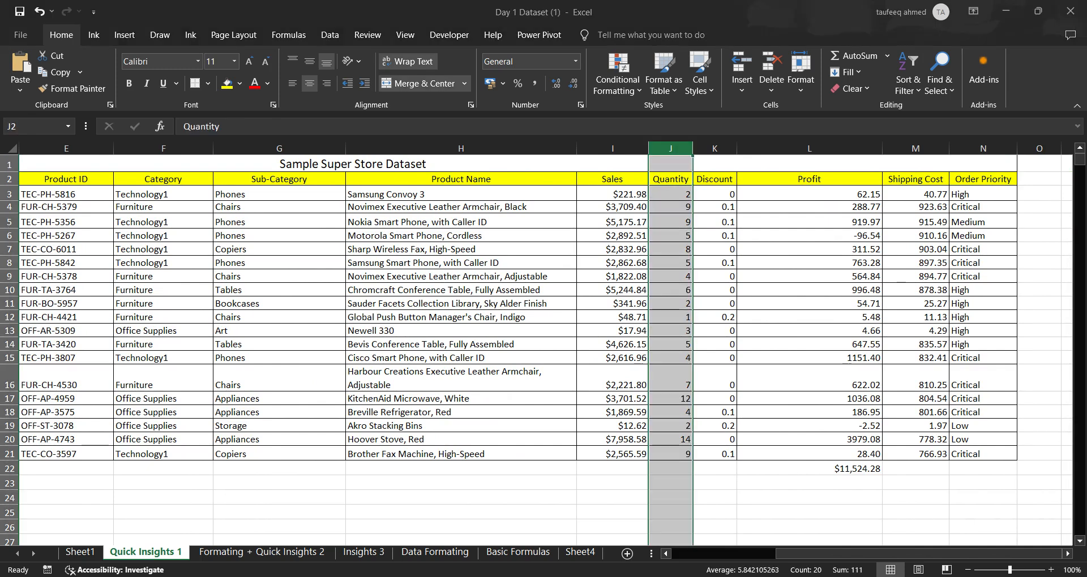
pyautogui.press('Return')
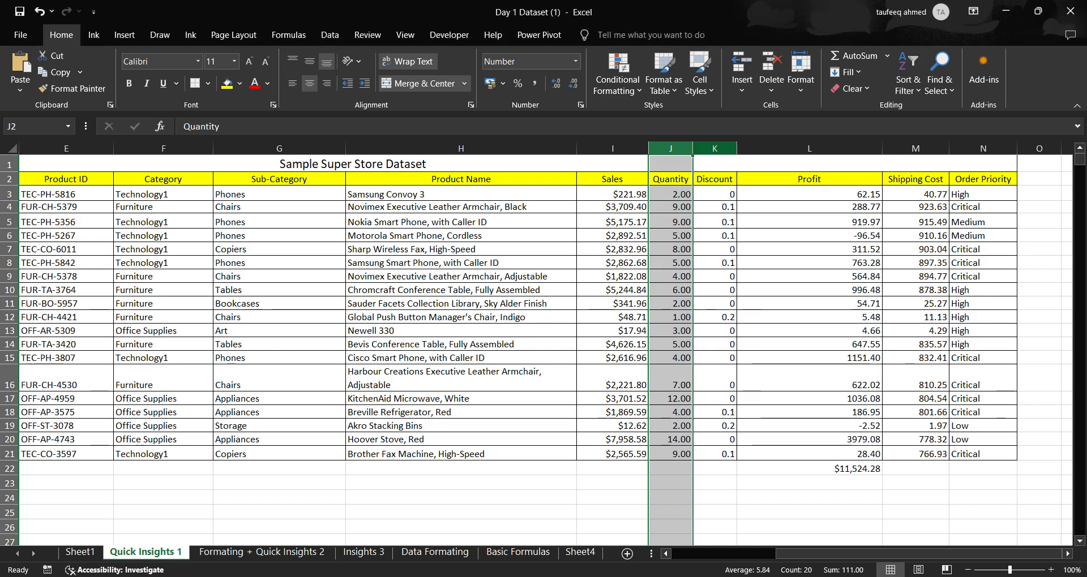
pyautogui.click(715, 149)
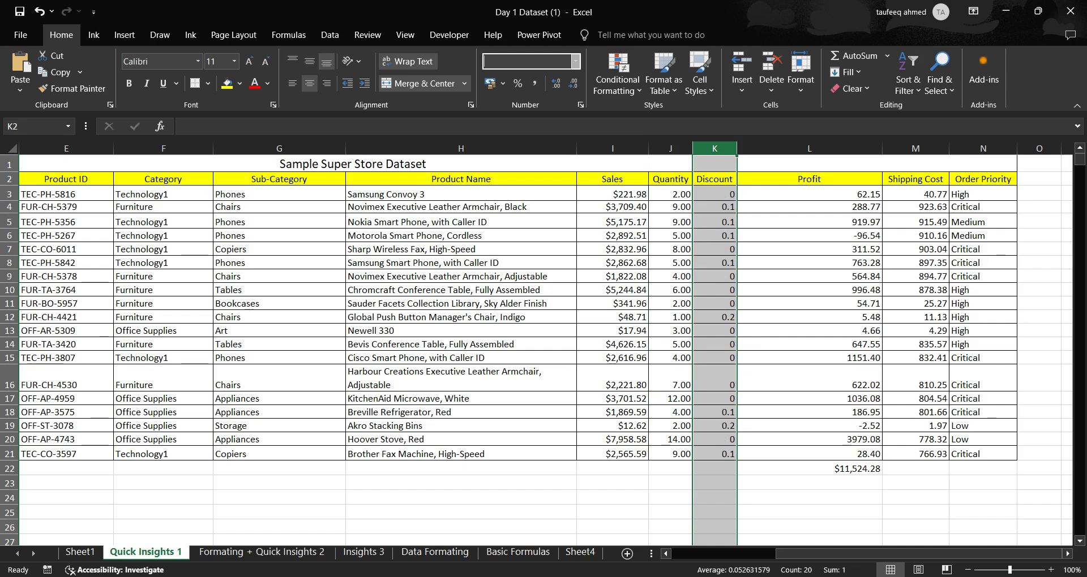
pyautogui.click(526, 280)
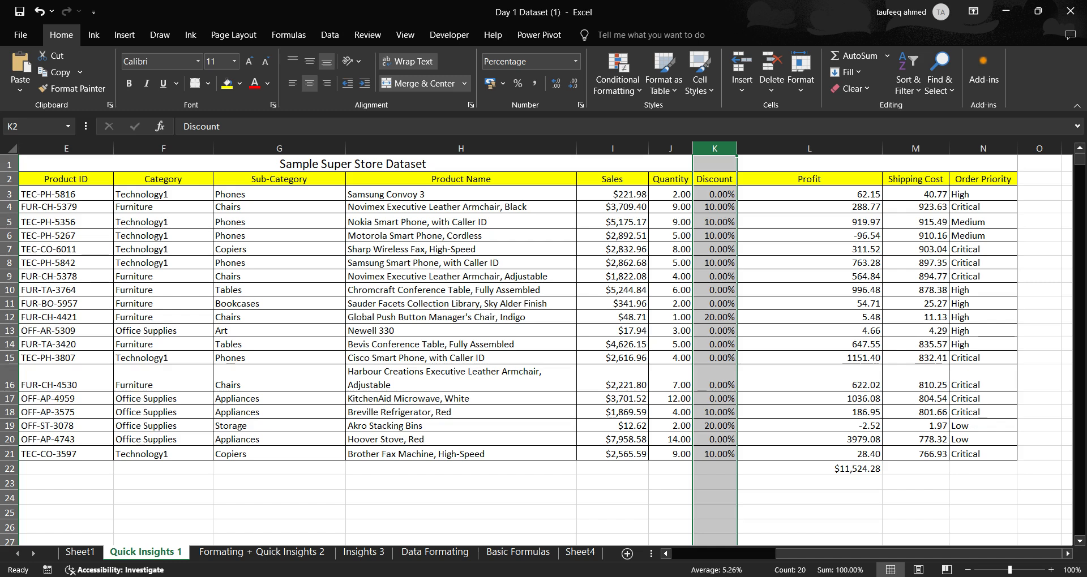
# Step: Format the entire Profit and Shipping Cost columns as Currency with the $ symbol
pyautogui.click(809, 148)
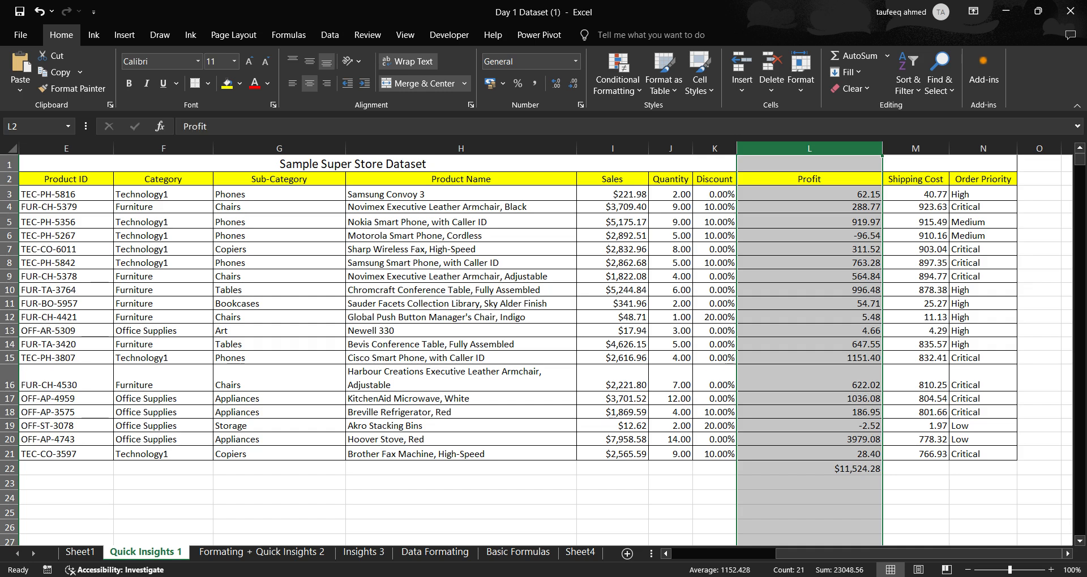
pyautogui.hotkey('ctrl', '1')
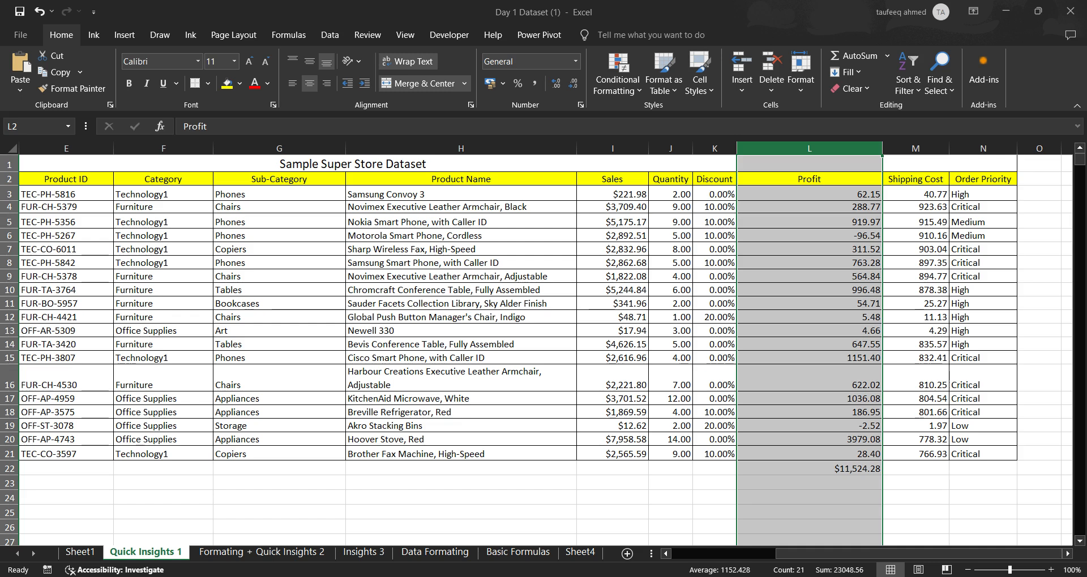
pyautogui.hotkey('ctrl', 'shift', '4')
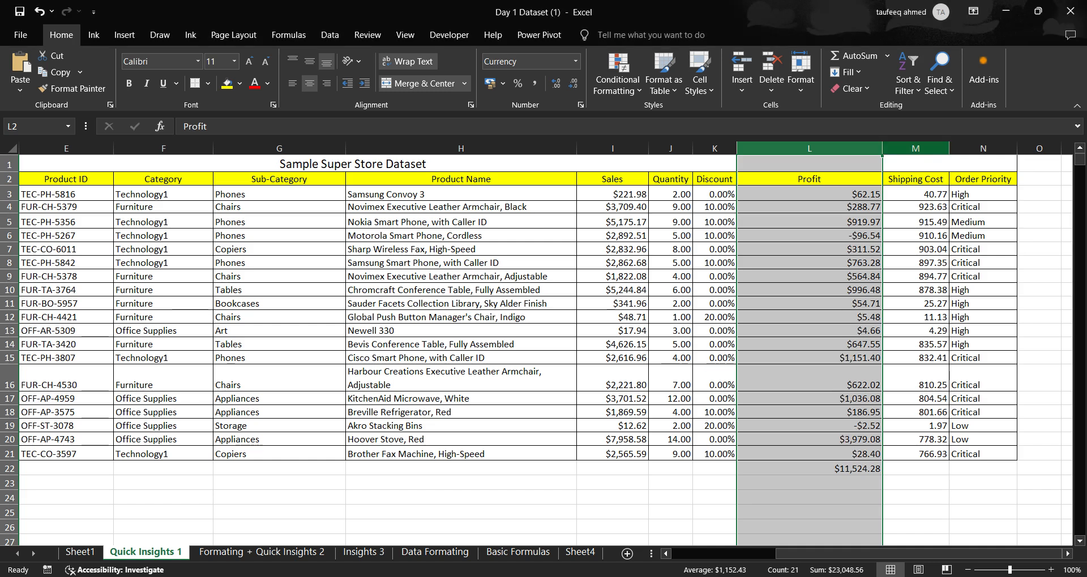
pyautogui.click(915, 149)
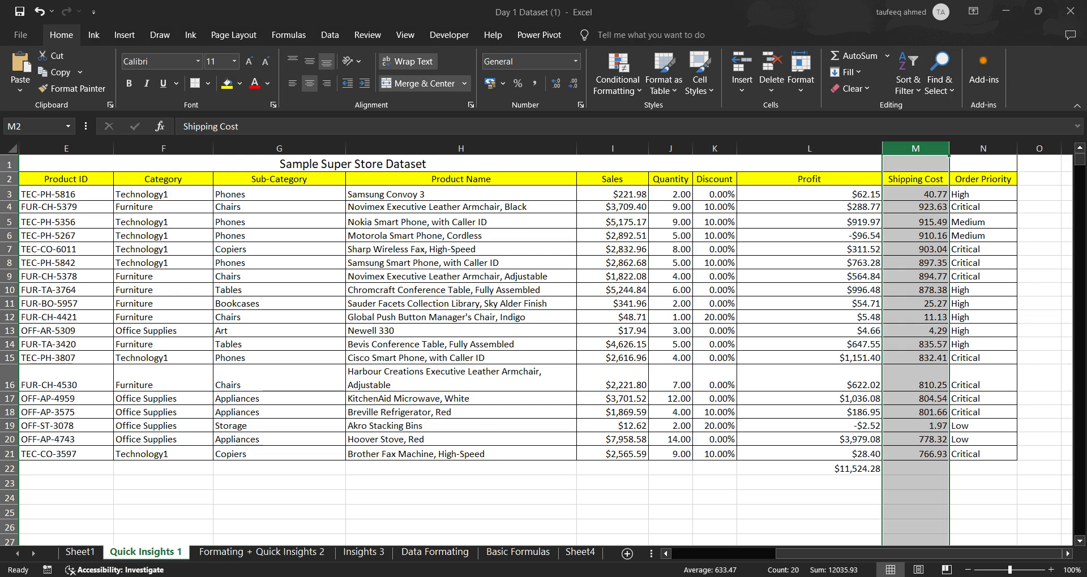
pyautogui.hotkey('ctrl', 'shift', '4')
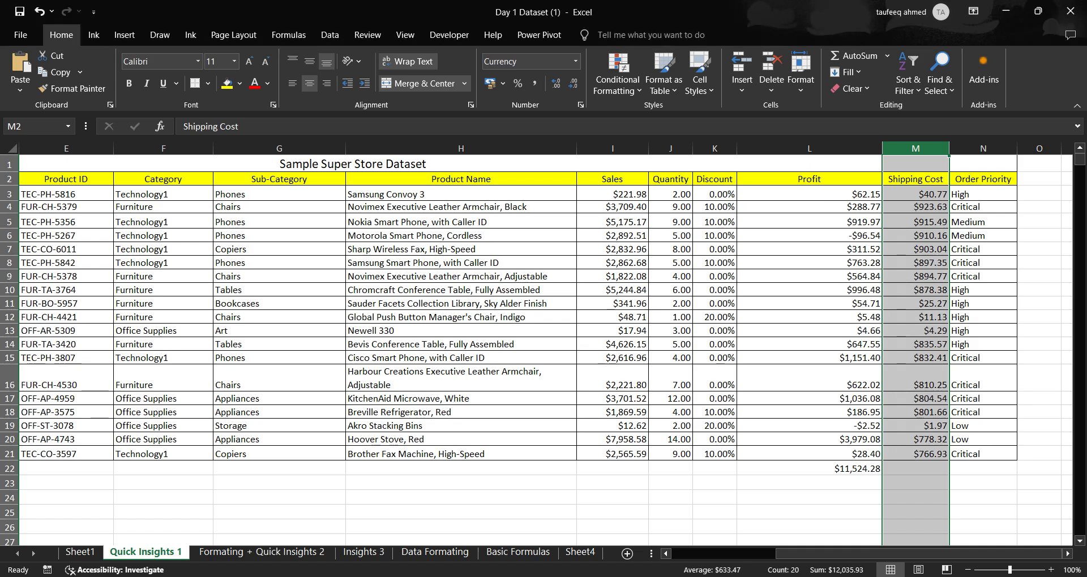
# Step: Choose a number format for the entire Order Priority column
pyautogui.click(983, 149)
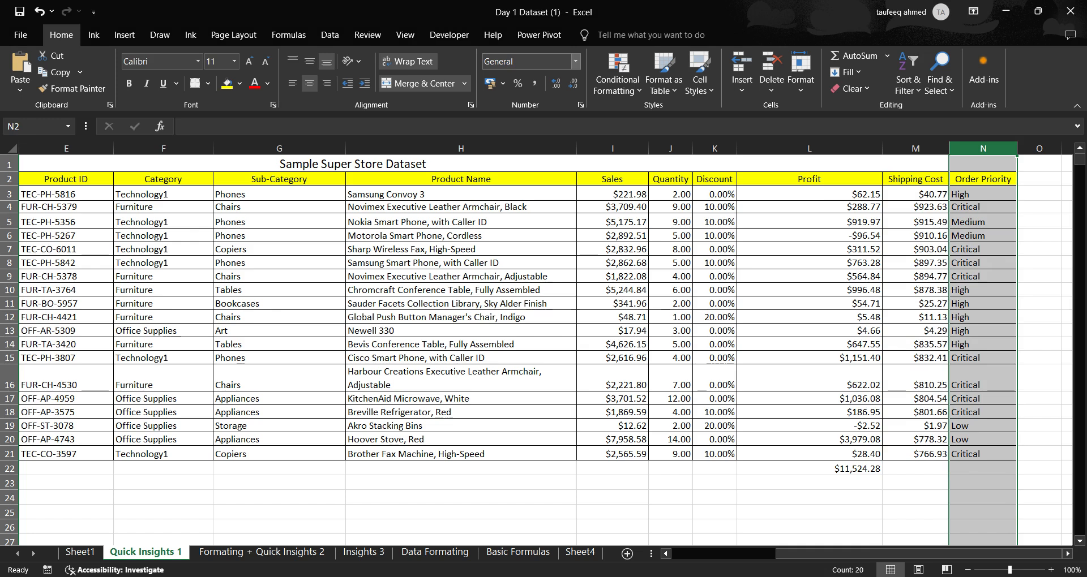
pyautogui.click(576, 62)
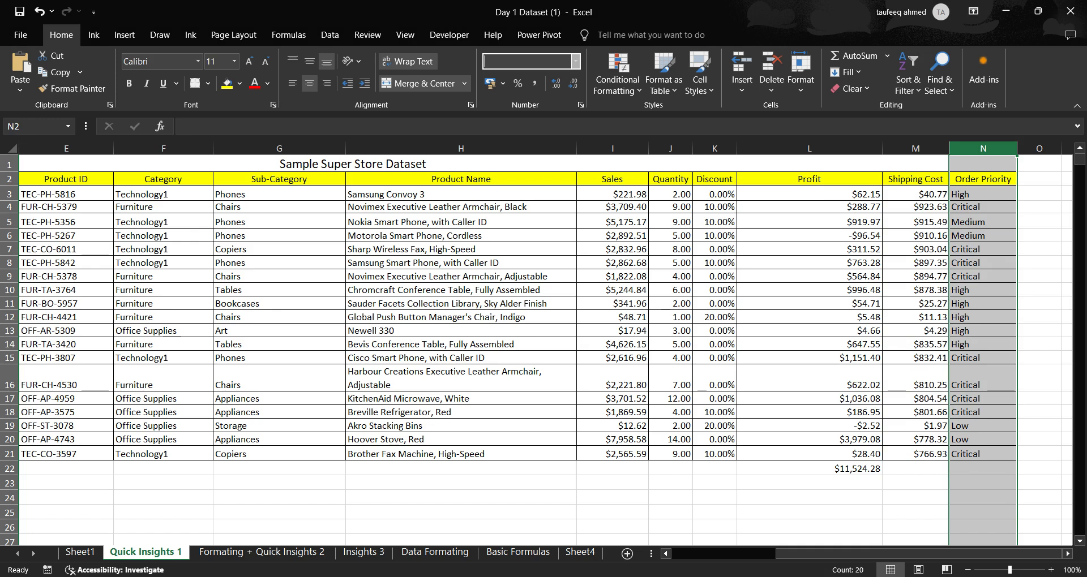
pyautogui.click(714, 344)
pyautogui.click(714, 344)
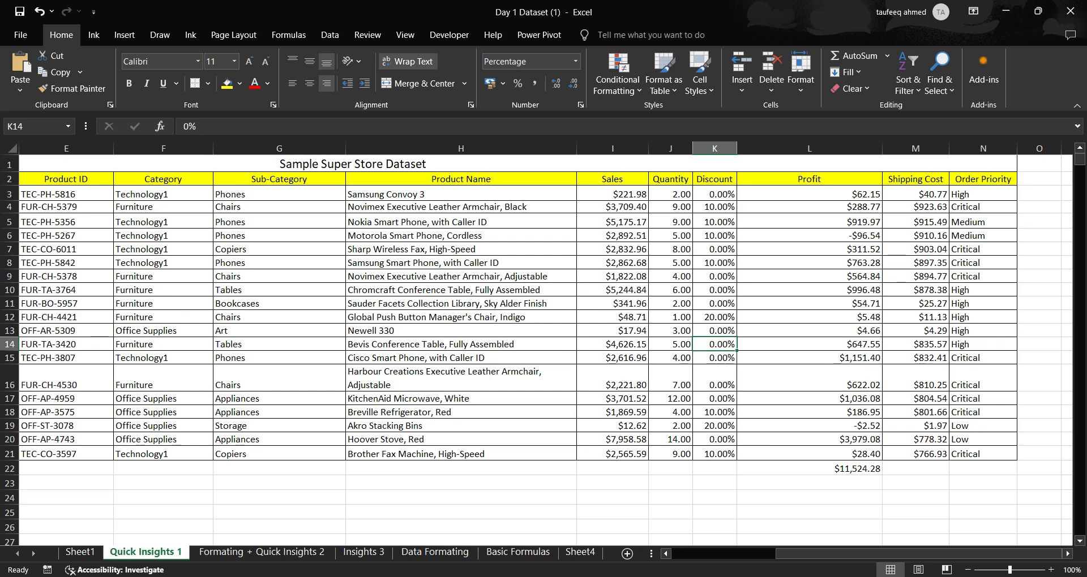
# Step: Format the entire CTC column on the Formating + Quick Insights 2 sheet as Currency with the ₹ symbol
pyautogui.click(261, 552)
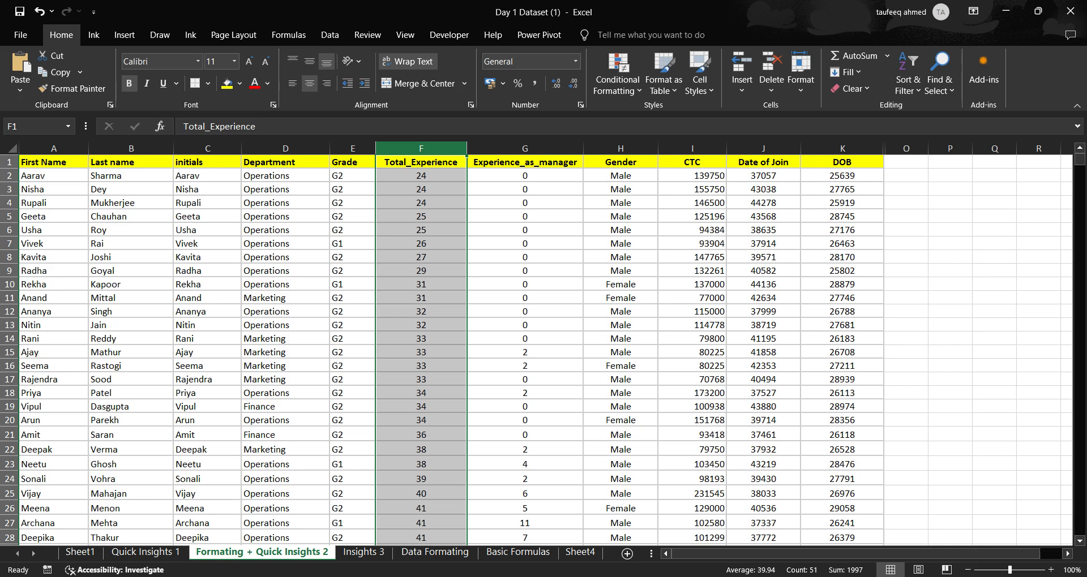
pyautogui.click(692, 149)
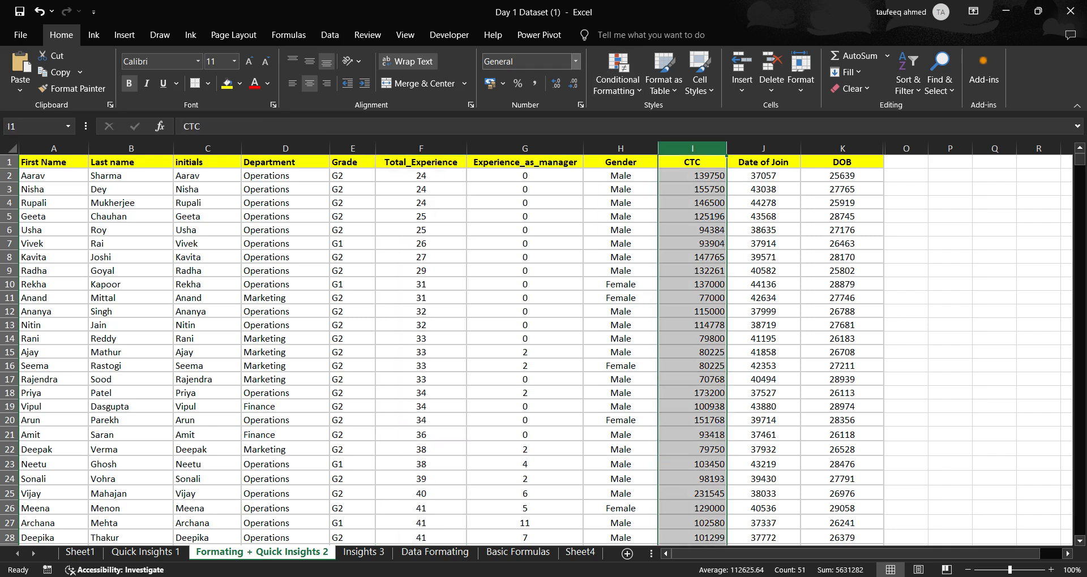
pyautogui.click(576, 61)
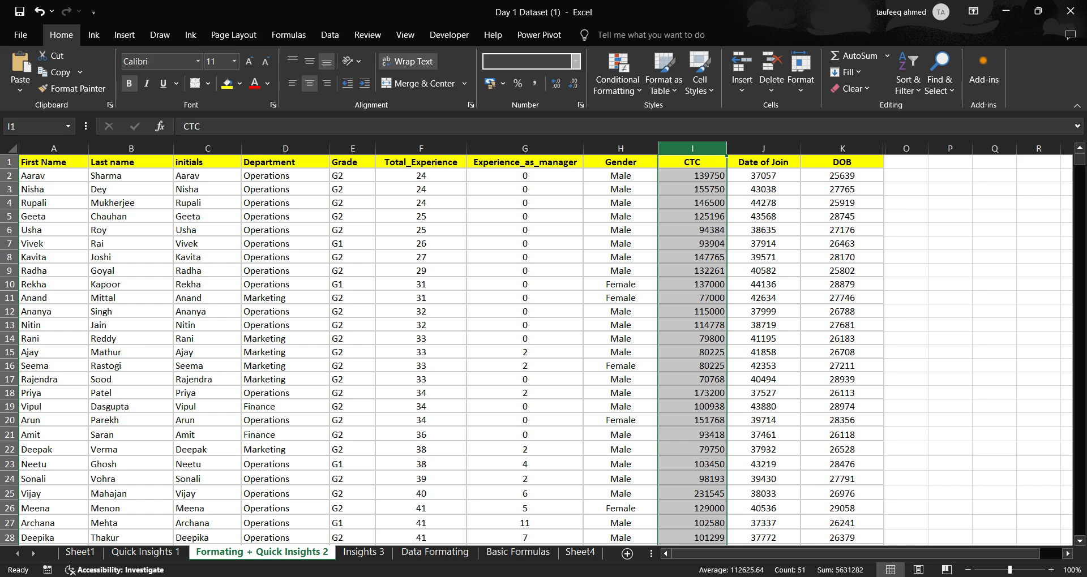
pyautogui.click(523, 148)
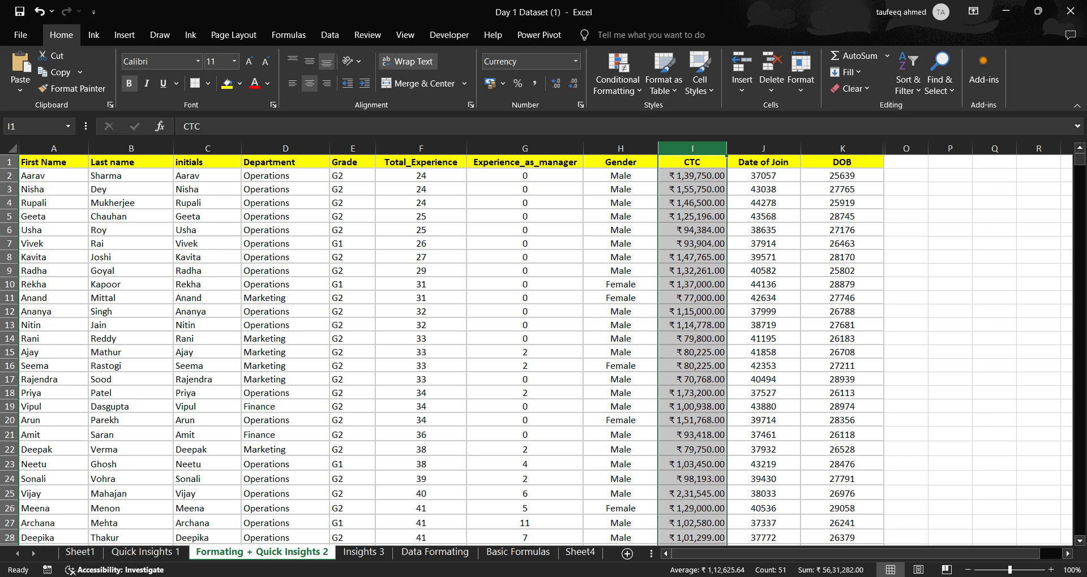
# Step: Format the entire Date of Join and DOB columns as dates in day-month-year form
pyautogui.click(764, 148)
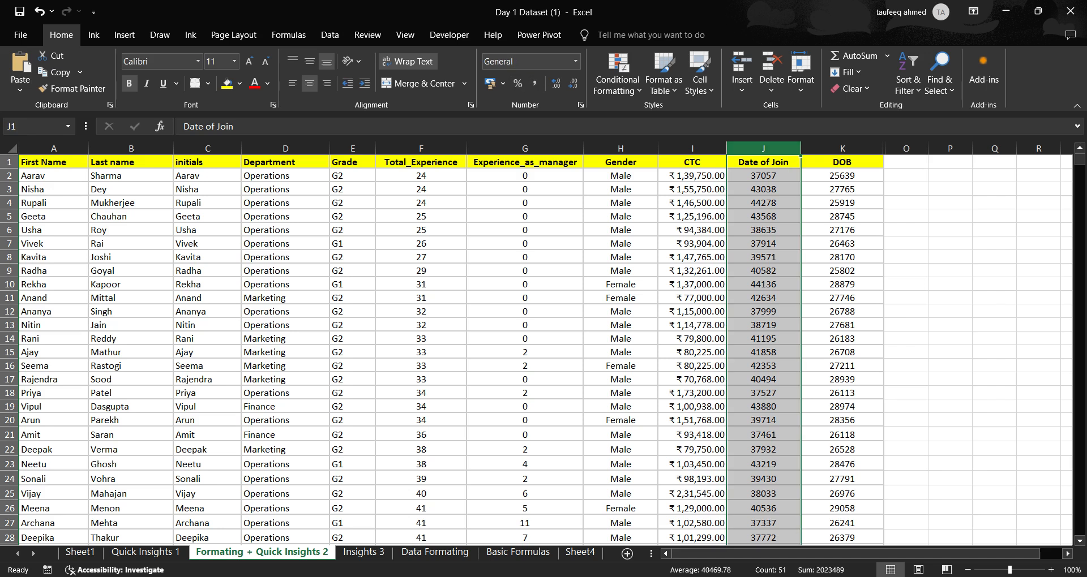
pyautogui.hotkey('ctrl', '1')
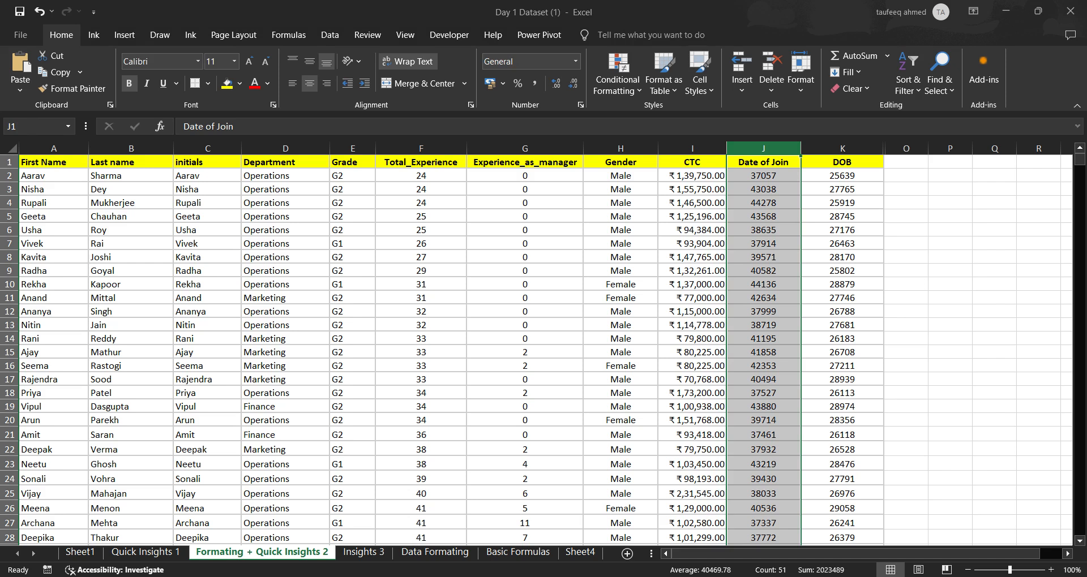
pyautogui.press('Return')
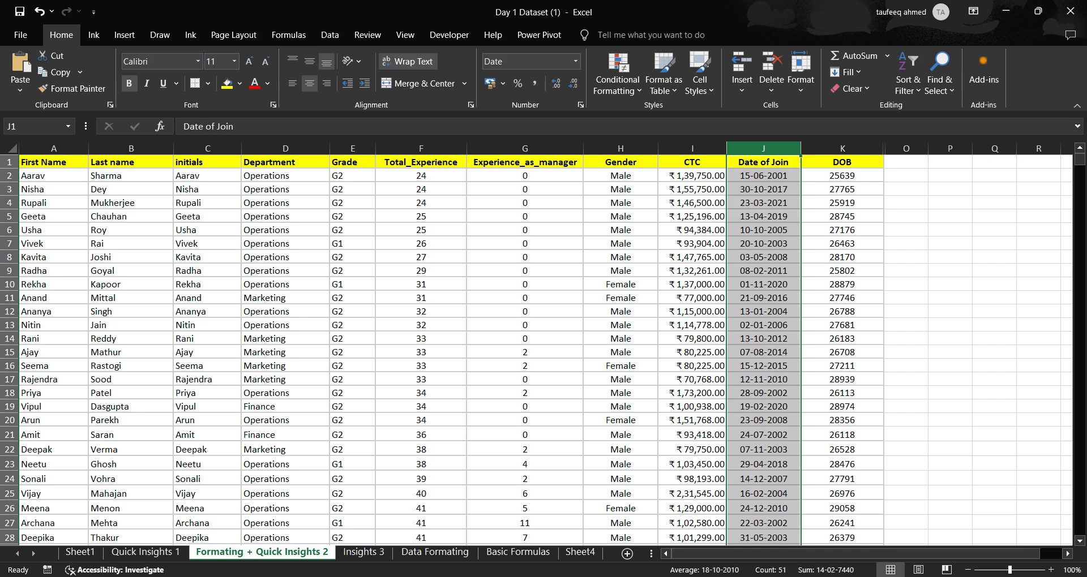
pyautogui.click(842, 148)
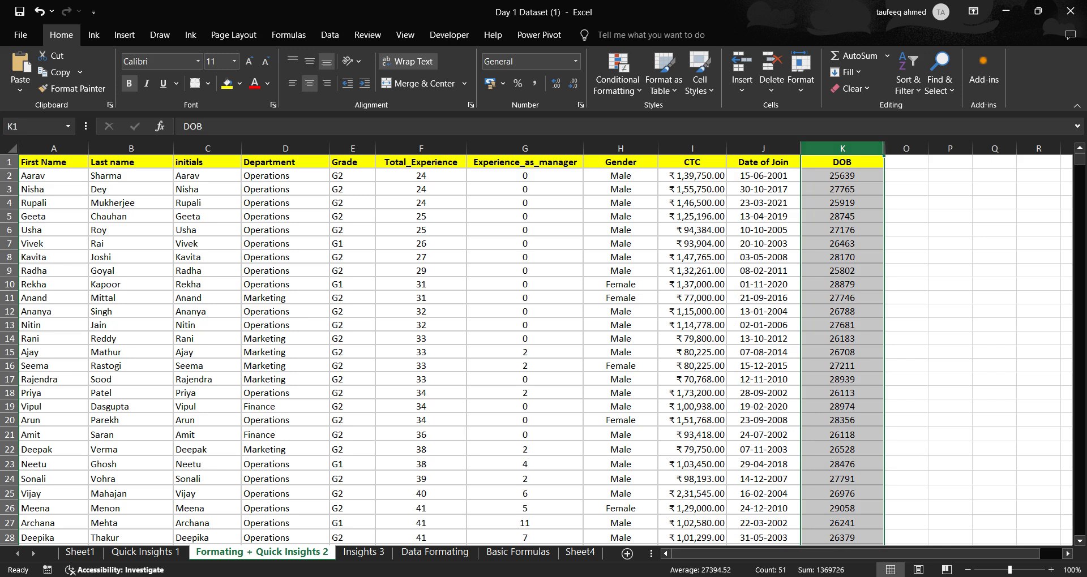
pyautogui.hotkey('ctrl', '1')
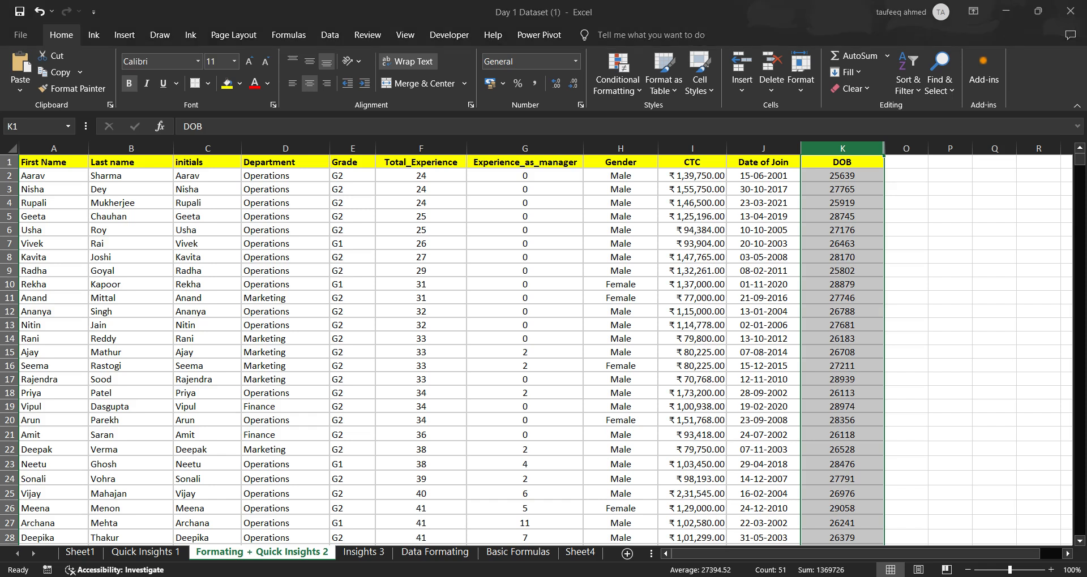
pyautogui.press('Return')
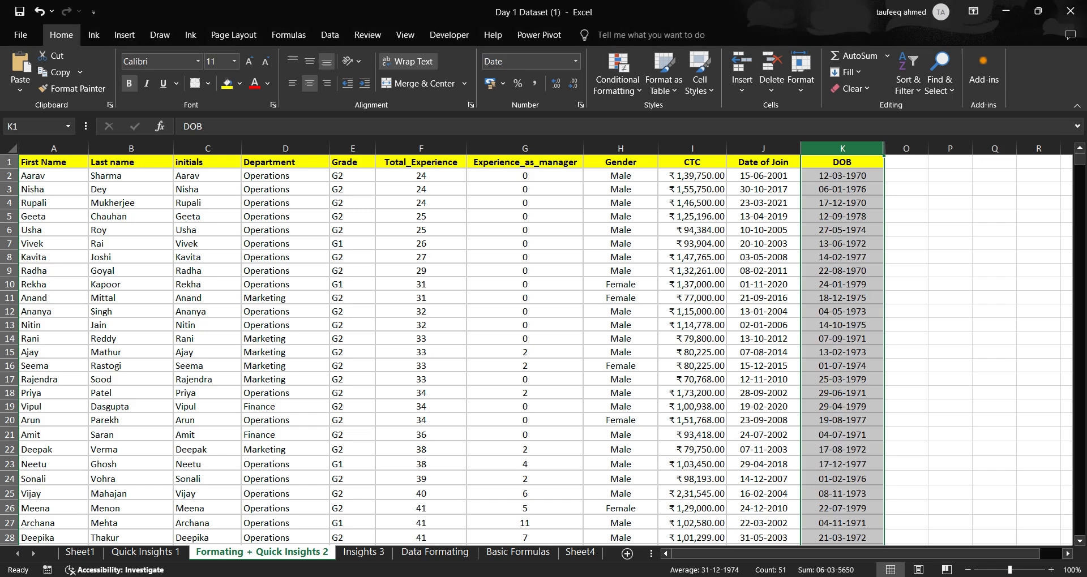
# Step: Examine the formatted employee dataset from the first record to the last, especially the Total_Experience column
pyautogui.click(525, 325)
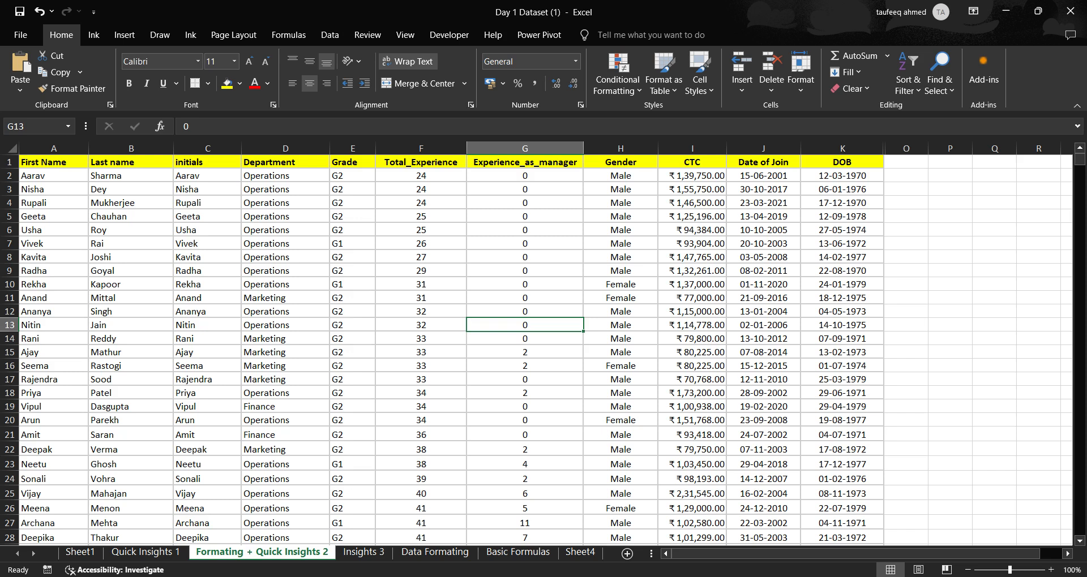
pyautogui.click(692, 243)
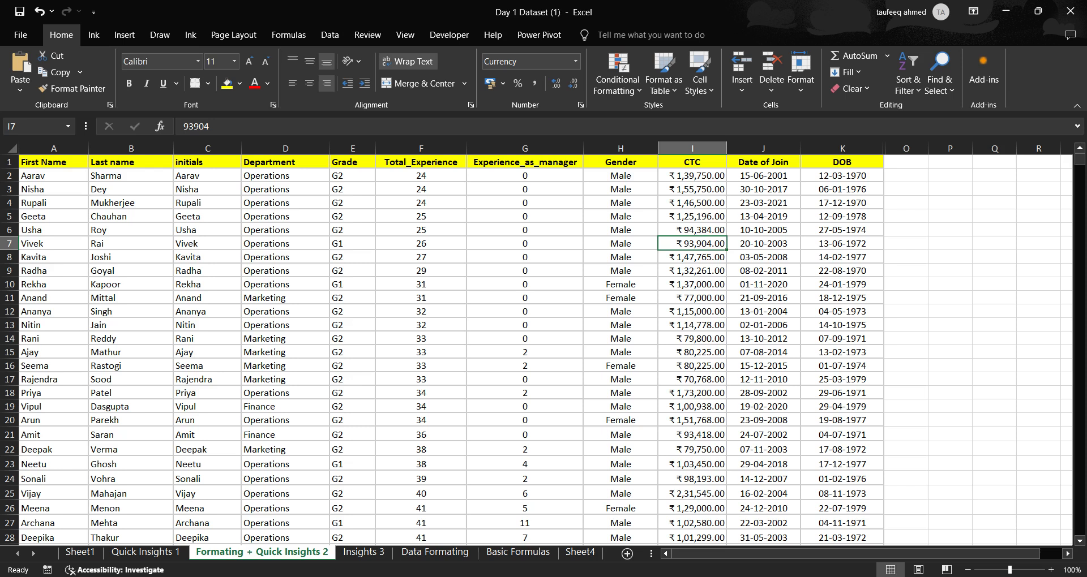
pyautogui.click(420, 176)
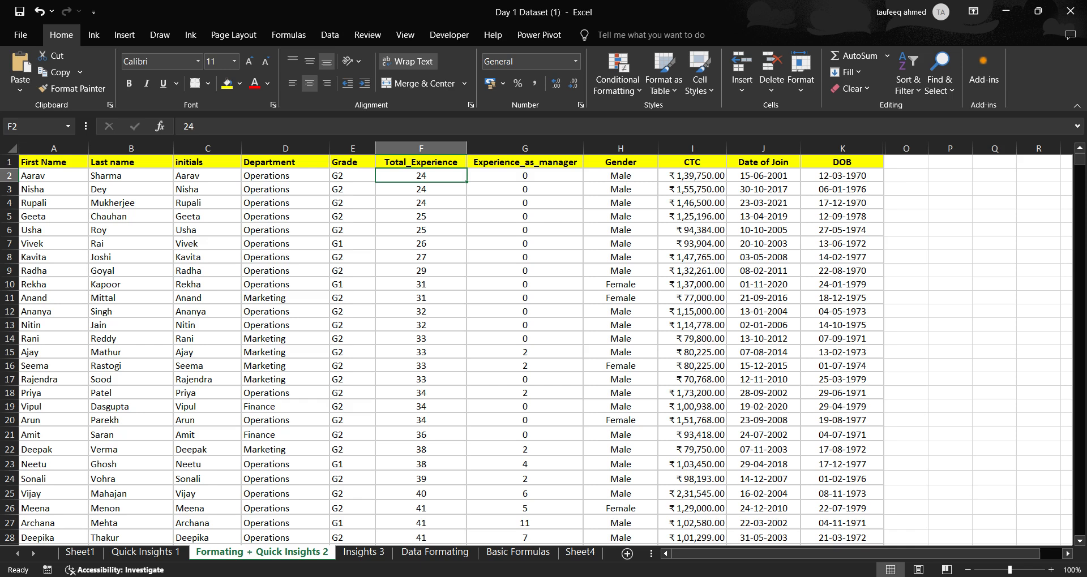
pyautogui.scroll(-18, 543, 348)
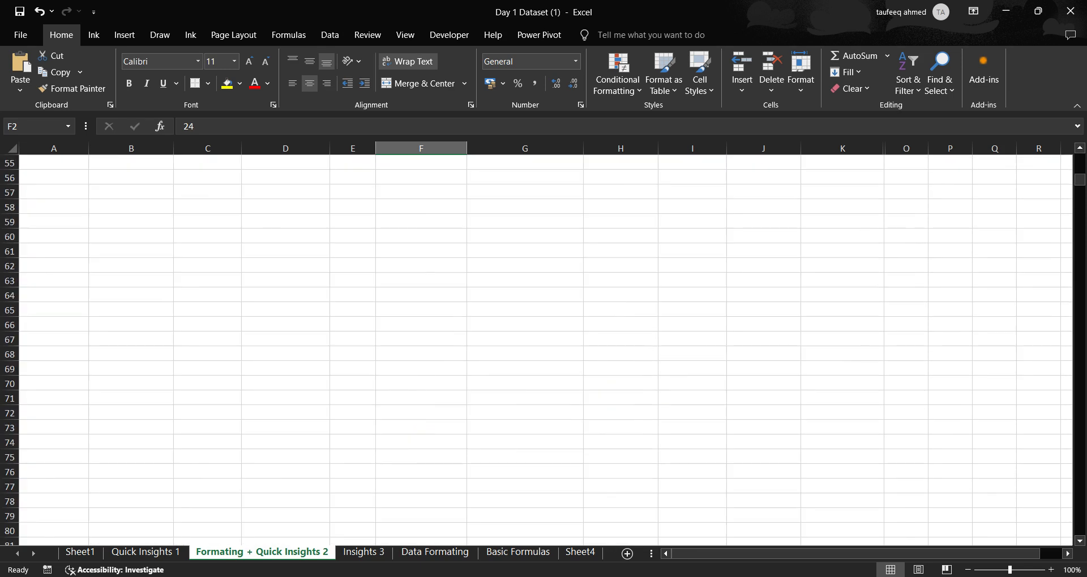
pyautogui.scroll(18, 543, 348)
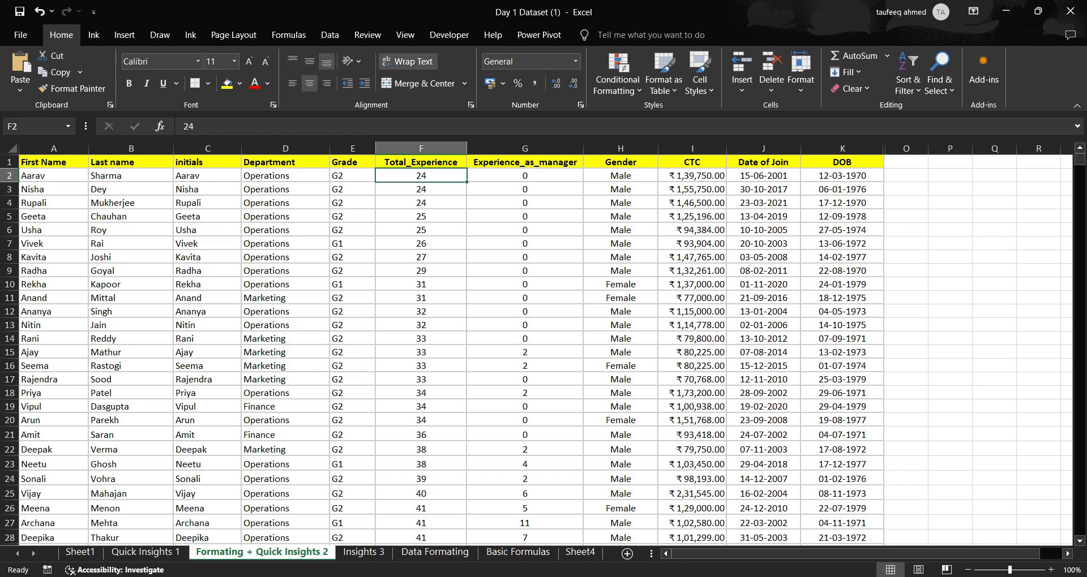
pyautogui.scroll(-9, 536, 350)
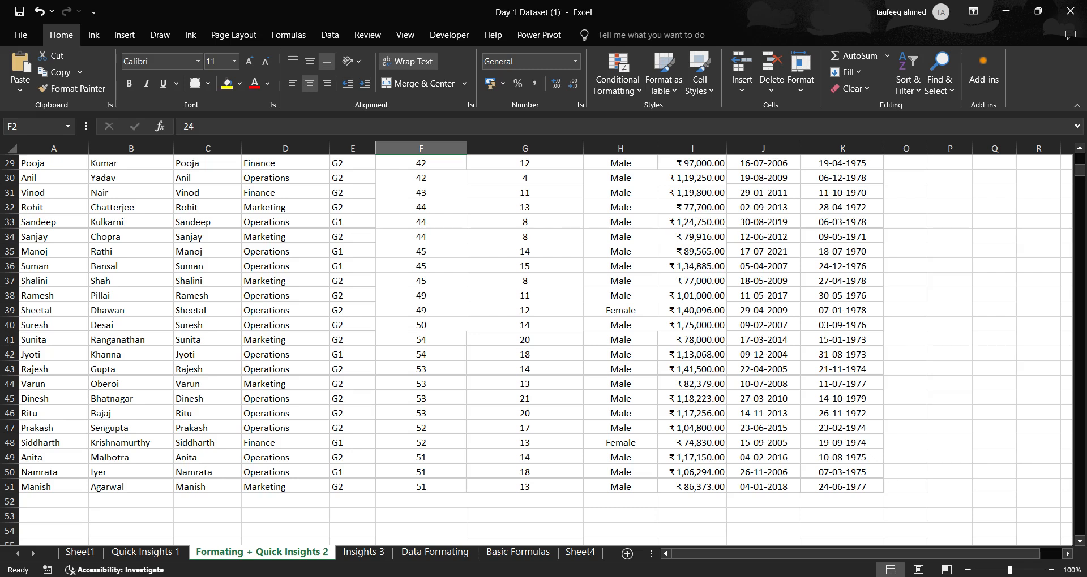
pyautogui.scroll(9, 536, 350)
pyautogui.scroll(-18, 537, 350)
pyautogui.scroll(18, 536, 350)
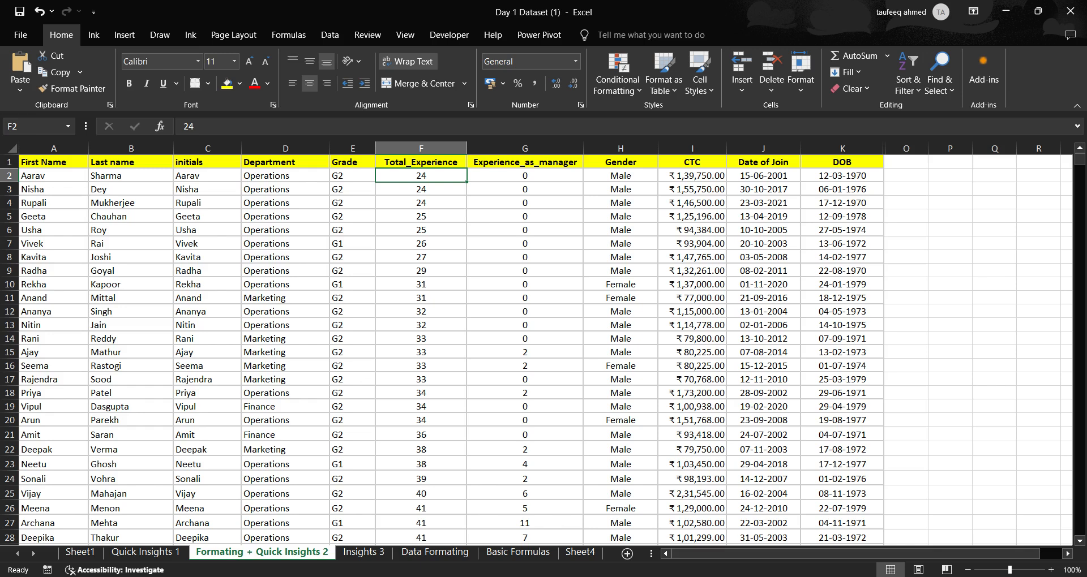
pyautogui.scroll(-9, 538, 351)
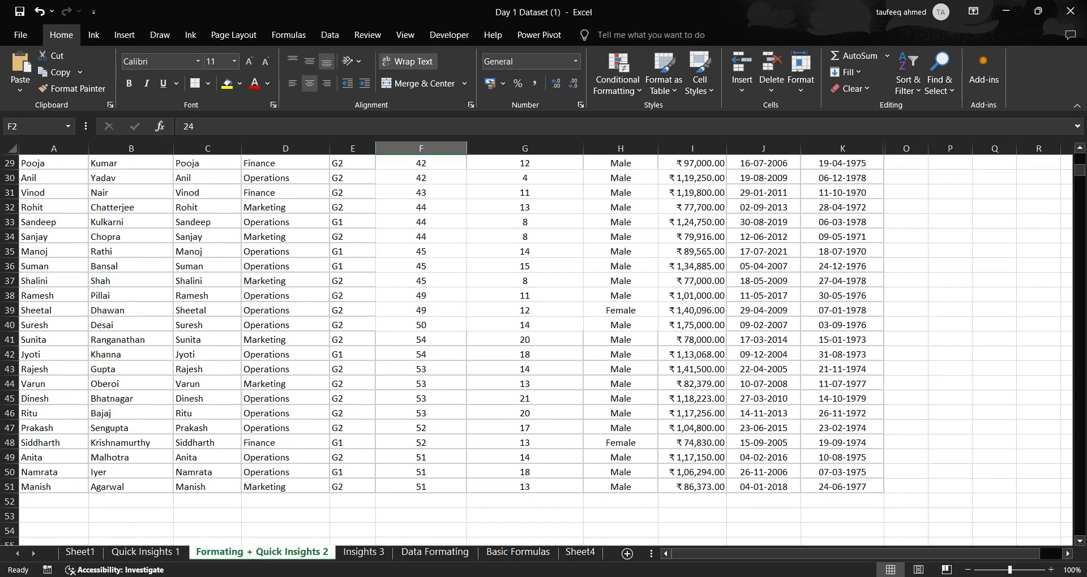
pyautogui.scroll(9, 538, 351)
pyautogui.scroll(-9, 538, 351)
pyautogui.scroll(9, 538, 348)
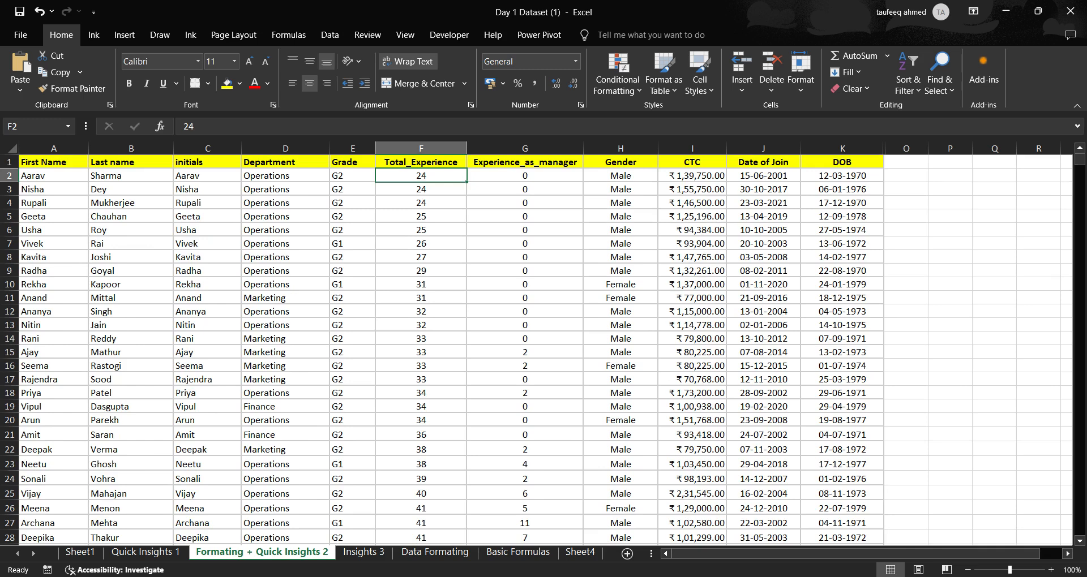
pyautogui.scroll(-9, 538, 348)
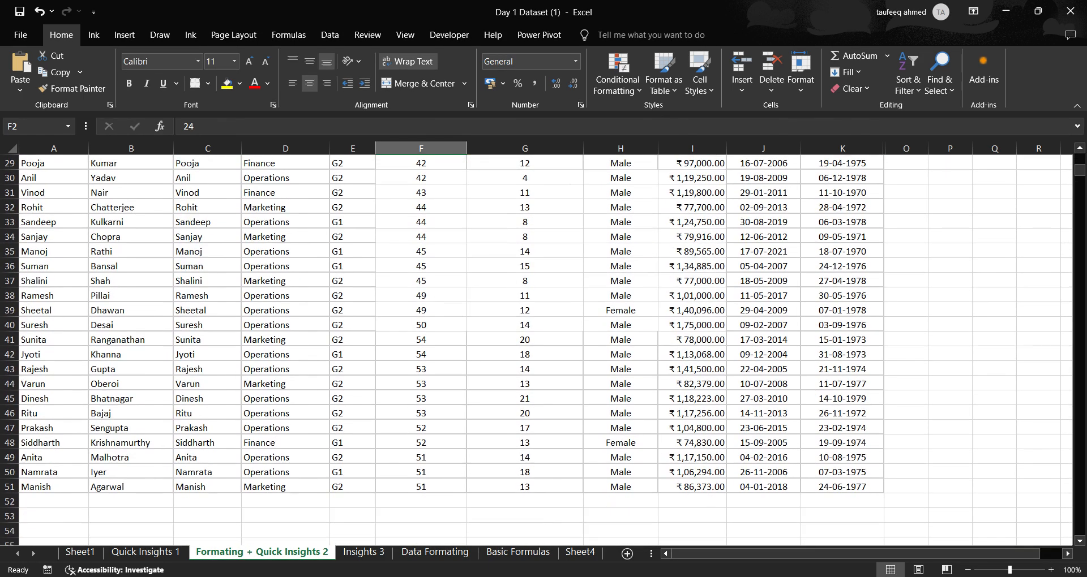
pyautogui.click(421, 413)
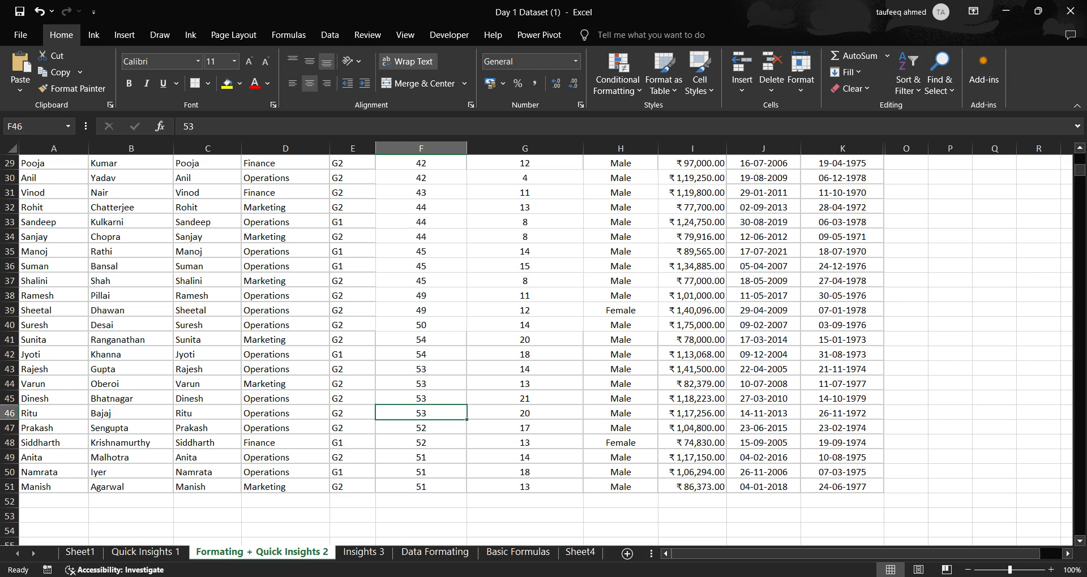
# Step: Compare the Total_Experience values in the employee dataset's first rows with those in its last rows, including the Dinesh record's cell F45
pyautogui.click(422, 399)
pyautogui.scroll(9, 538, 348)
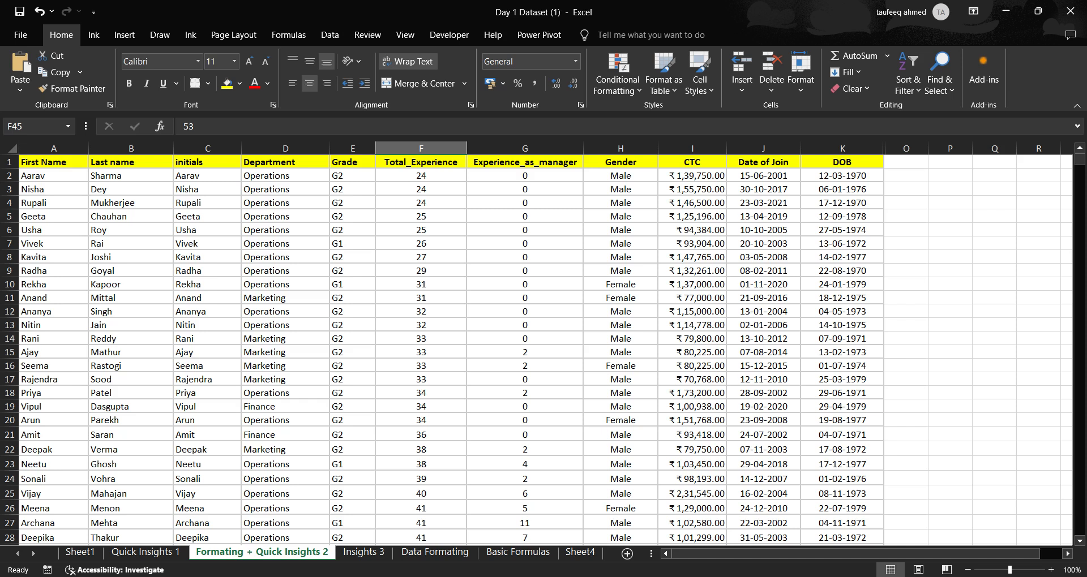
pyautogui.moveTo(1080, 160)
pyautogui.mouseDown()
pyautogui.moveTo(1079, 191)
pyautogui.moveTo(1079, 171)
pyautogui.mouseUp()
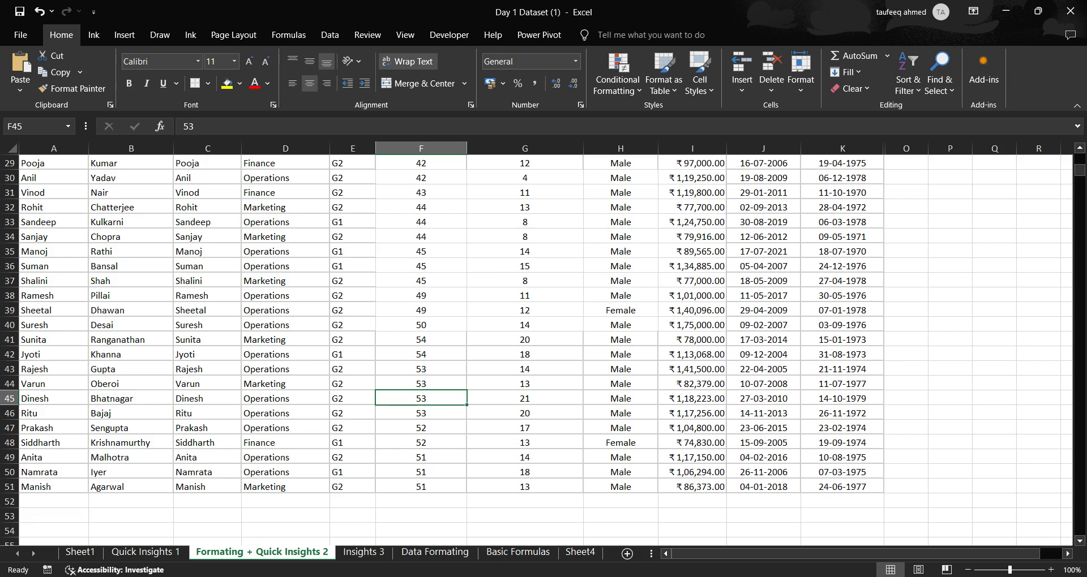
pyautogui.scroll(10, 544, 350)
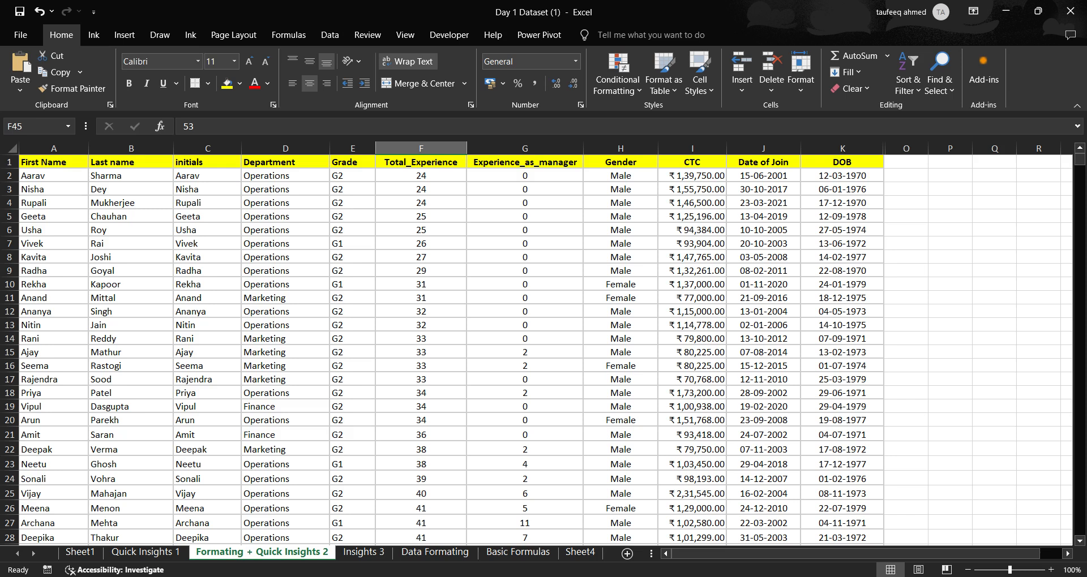
pyautogui.scroll(-9, 538, 351)
pyautogui.scroll(9, 538, 351)
pyautogui.scroll(-9, 538, 351)
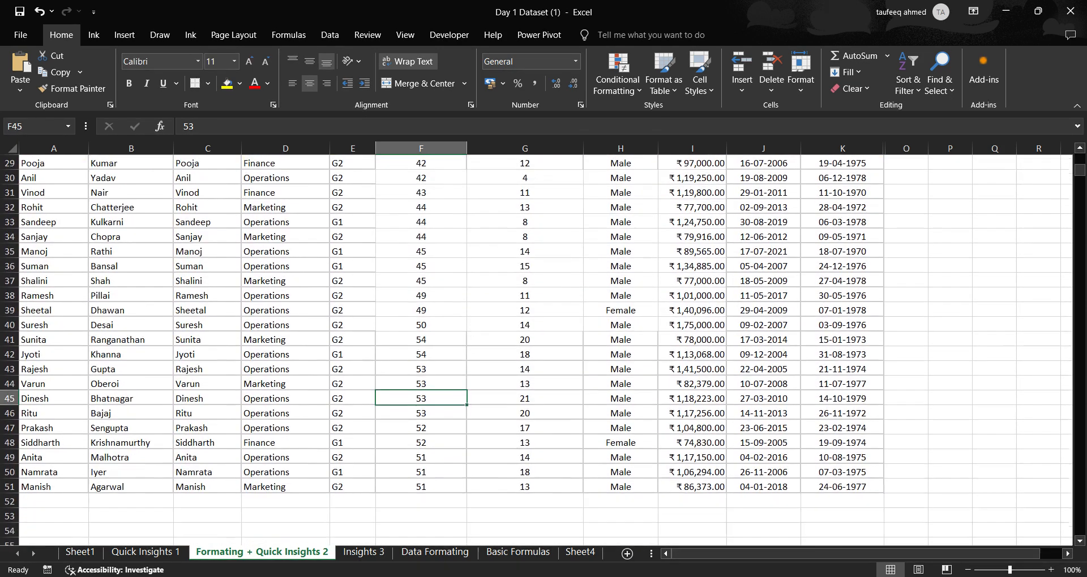
pyautogui.scroll(9, 537, 351)
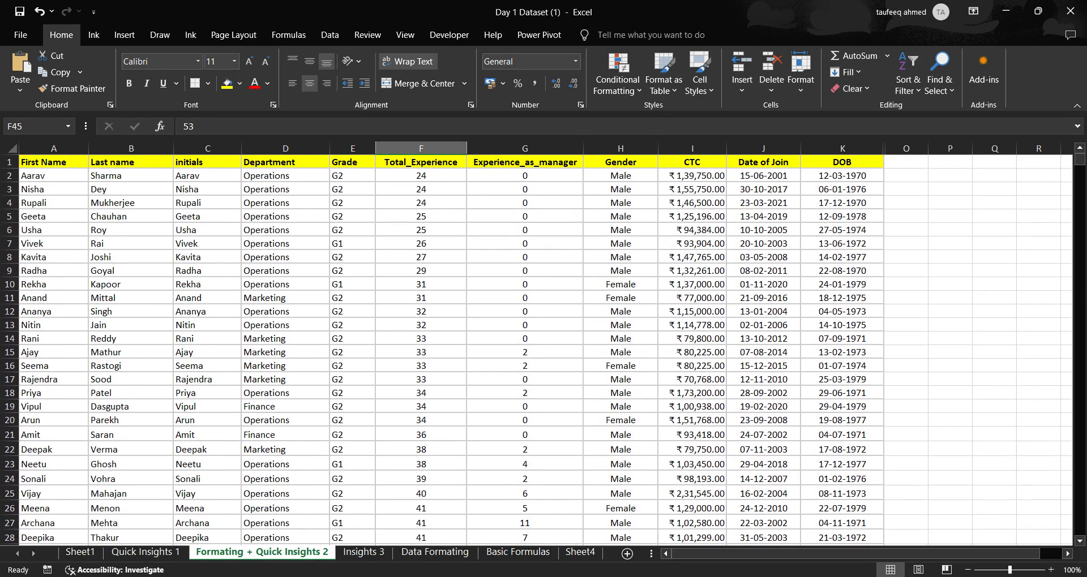
pyautogui.hotkey('alt', 'Tab')
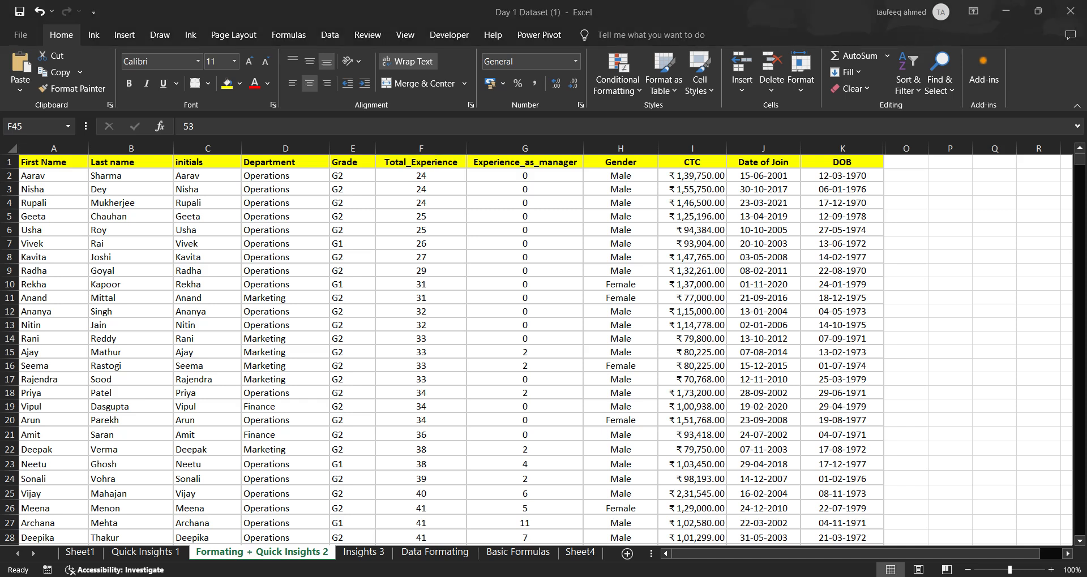